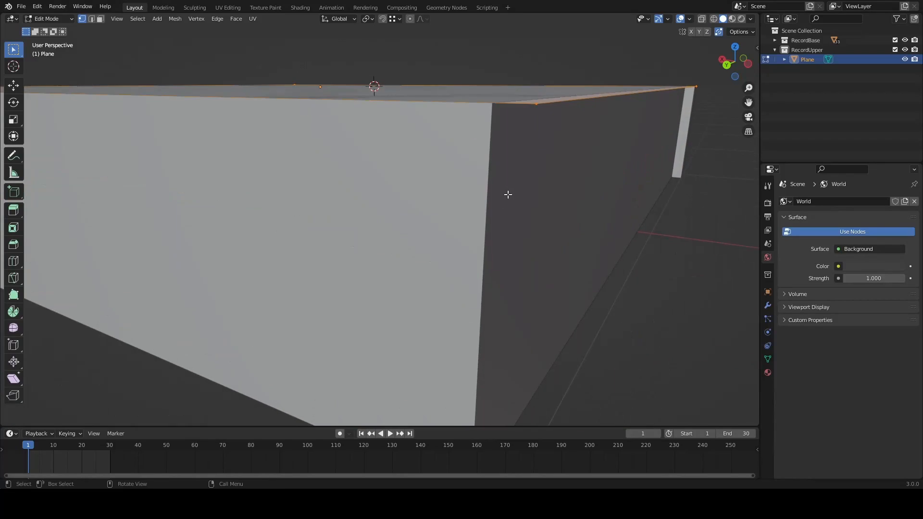
- Copy the median X coordinate of the Base object's top face
{"action": "key", "text": "Tab"}
{"action": "left_click", "coordinate": [455, 236]}
{"action": "key", "text": "Tab"}
{"action": "key", "text": "n"}
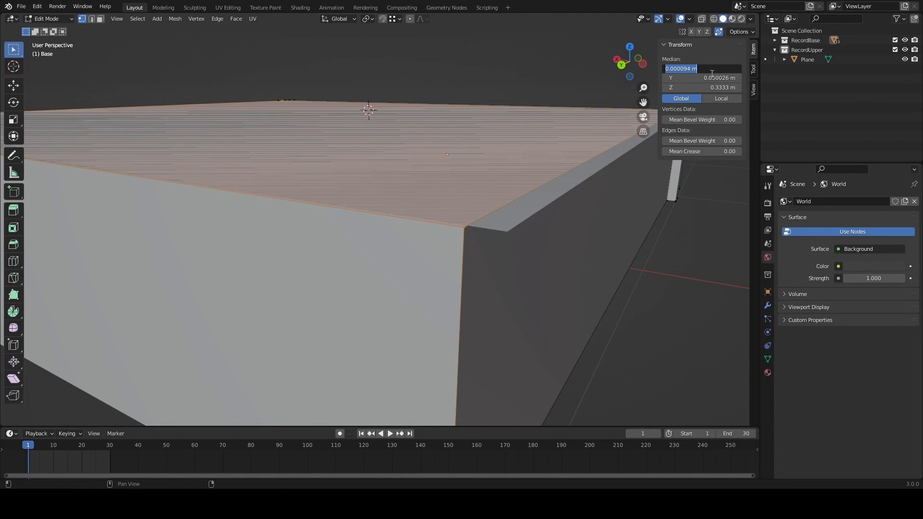
{"action": "key", "text": "Return"}
{"action": "right_click", "coordinate": [673, 59]}
{"action": "key", "text": "Escape"}
{"action": "left_click", "coordinate": [693, 71]}
{"action": "key", "text": "ctrl+c"}
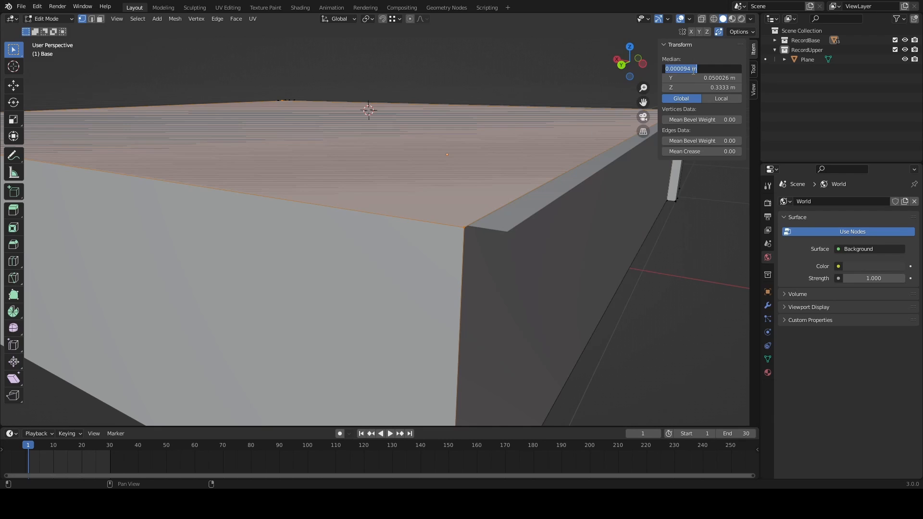
{"action": "key", "text": "Tab"}
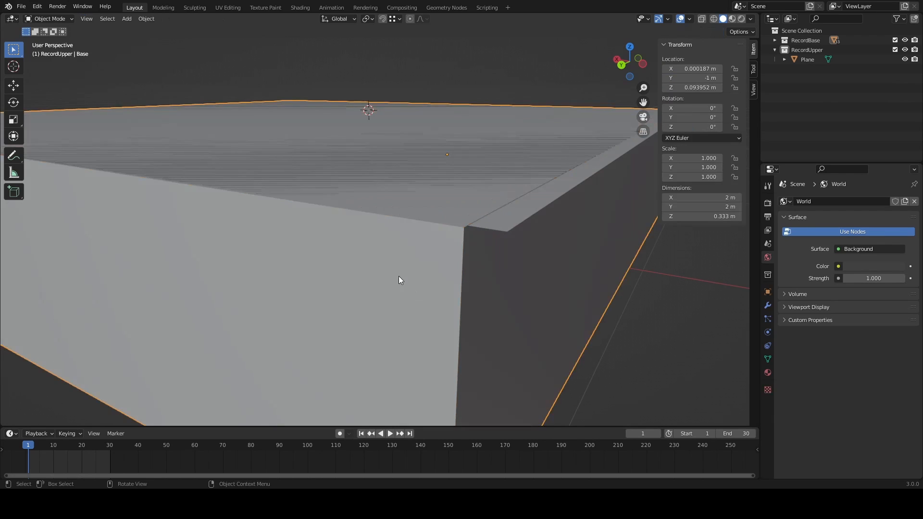
- Paste the copied 0.000094 m value as the median X coordinate of the Plane's mesh
{"action": "left_click", "coordinate": [505, 216]}
{"action": "key", "text": "Tab"}
{"action": "left_click", "coordinate": [705, 68]}
{"action": "key", "text": "ctrl+v"}
{"action": "key", "text": "Return"}
{"action": "scroll", "coordinate": [321, 243], "scroll_direction": "down", "scroll_amount": 3}
{"action": "mouse_move", "coordinate": [321, 243]}
{"action": "middle_mouse_down"}
{"action": "mouse_move", "coordinate": [320, 251]}
{"action": "mouse_move", "coordinate": [337, 251]}
{"action": "middle_mouse_up"}
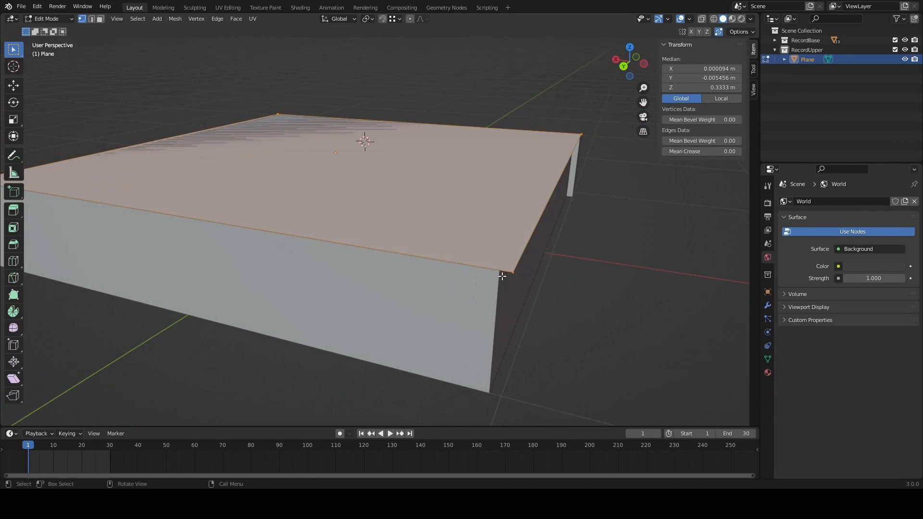
- Paste the copied 0.000094 m value as the X coordinate of the Plane's overhanging rear corner vertex
{"action": "left_click", "coordinate": [511, 272]}
{"action": "left_click", "coordinate": [702, 69]}
{"action": "key", "text": "ctrl+v"}
{"action": "key", "text": "Return"}
- Shift the Plane's displaced rear corner vertex along X to the Base's corner, at about -0.970 m
{"action": "middle_click_drag", "start_coordinate": [269, 226], "coordinate": [377, 327]}
{"action": "key", "text": "Tab"}
{"action": "left_click", "coordinate": [496, 337]}
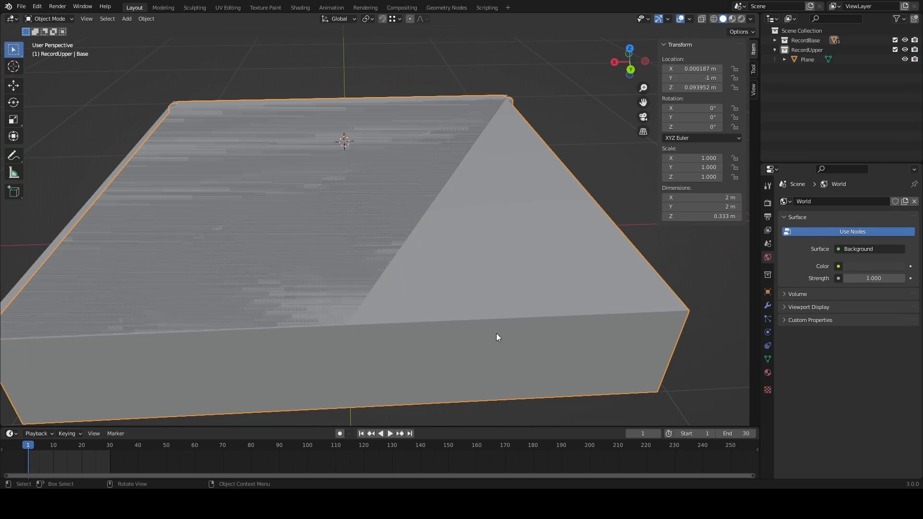
{"action": "key", "text": "Tab"}
{"action": "left_click", "coordinate": [348, 321]}
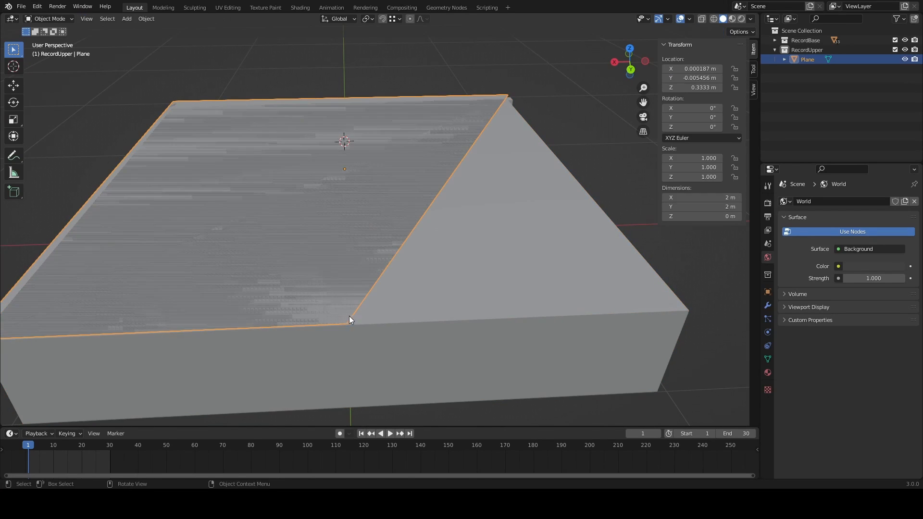
{"action": "left_click_drag", "start_coordinate": [705, 69], "coordinate": [658, 69]}
{"action": "scroll", "coordinate": [479, 183], "scroll_direction": "down", "scroll_amount": 4}
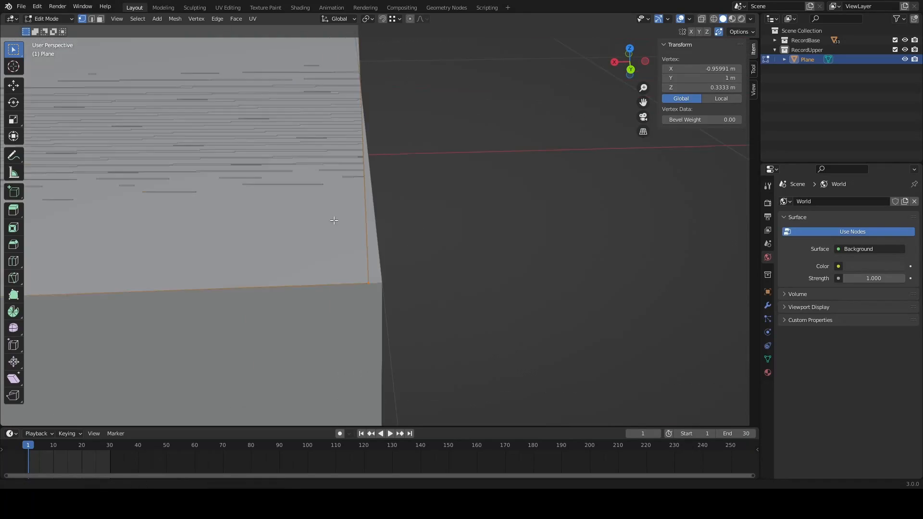
{"action": "left_click", "coordinate": [427, 239]}
{"action": "middle_click_drag", "start_coordinate": [427, 239], "coordinate": [418, 228]}
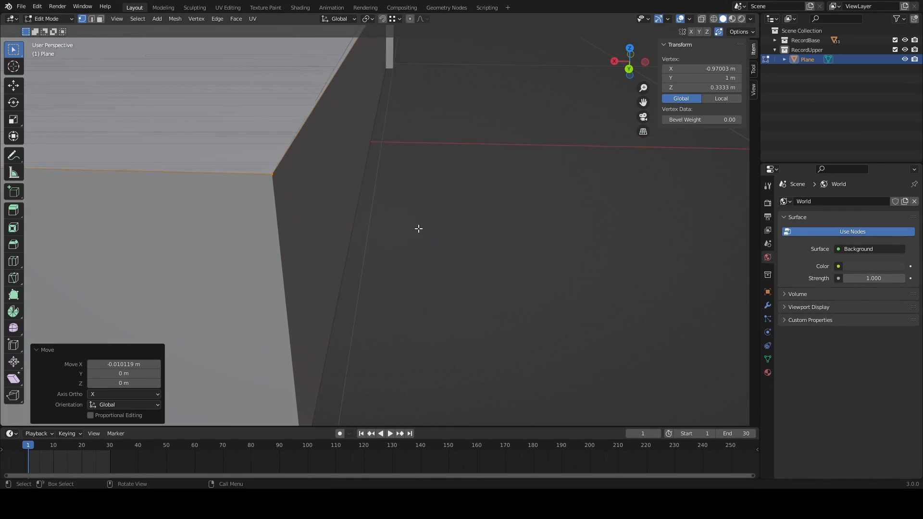
{"action": "scroll", "coordinate": [361, 224], "scroll_direction": "down", "scroll_amount": 1}
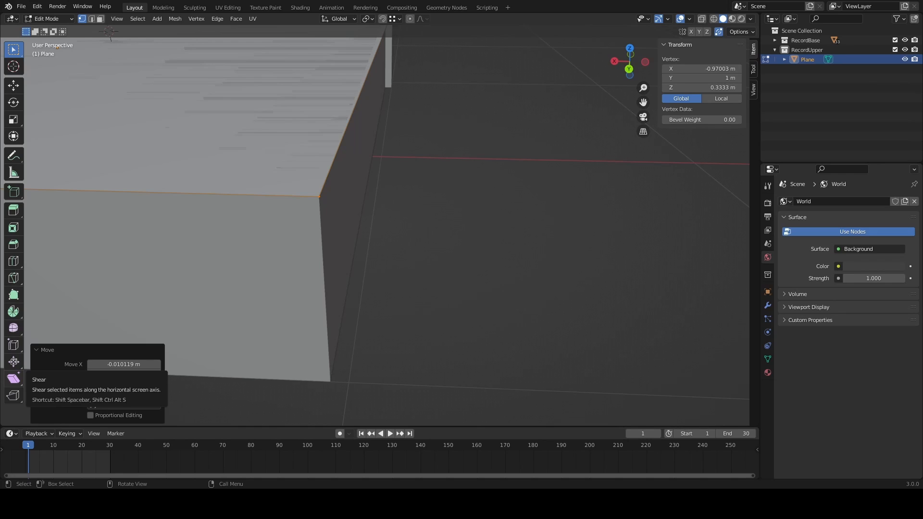
- Move the Plane's front corner vertex on the negative X side onto the Base's top-face corner, at X -0.9704 m, Y -0.89995 m
{"action": "middle_click_drag", "start_coordinate": [336, 226], "coordinate": [187, 269]}
{"action": "middle_click_drag", "start_coordinate": [618, 269], "coordinate": [452, 281], "text": "shift"}
{"action": "left_click", "coordinate": [452, 281]}
{"action": "key", "text": "g"}
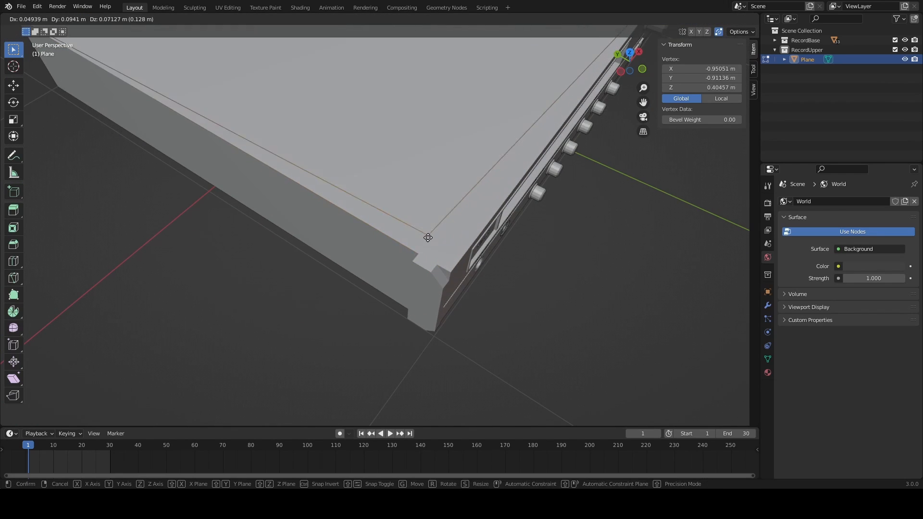
{"action": "left_click", "coordinate": [420, 253]}
- Snap the Plane's front corner vertex on the positive X side to the Base's top-face corner, at X 0.9704 m, Y -0.89995 m
{"action": "scroll", "coordinate": [518, 245], "scroll_direction": "down", "scroll_amount": 4}
{"action": "middle_click_drag", "start_coordinate": [549, 229], "coordinate": [517, 245]}
{"action": "scroll", "coordinate": [517, 246], "scroll_direction": "up", "scroll_amount": 4}
{"action": "middle_click_drag", "start_coordinate": [624, 158], "coordinate": [404, 166], "text": "shift"}
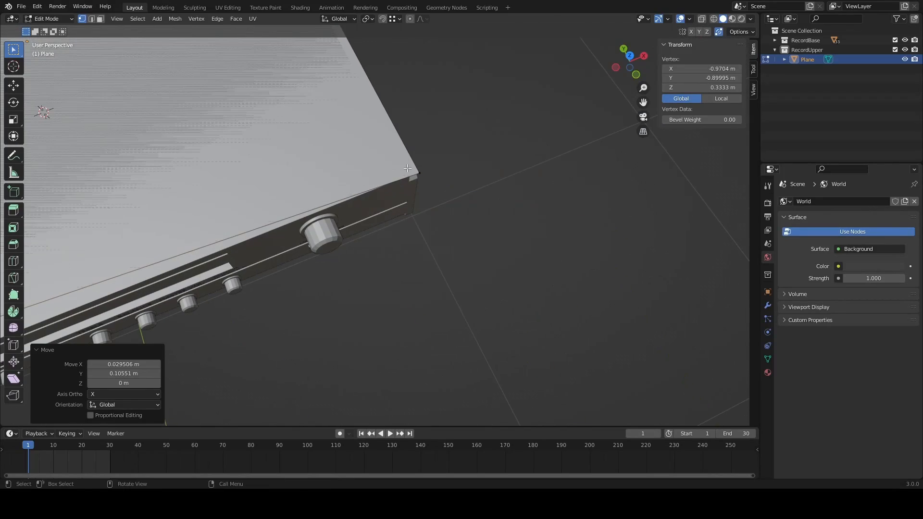
{"action": "left_click", "coordinate": [408, 169]}
{"action": "key", "text": "g"}
{"action": "left_click", "coordinate": [396, 153], "text": "ctrl"}
- Snap the Plane's remaining overhanging rear corner vertex to the matching corner of the Base
{"action": "scroll", "coordinate": [396, 153], "scroll_direction": "down", "scroll_amount": 4}
{"action": "middle_click_drag", "start_coordinate": [293, 87], "coordinate": [484, 30]}
{"action": "scroll", "coordinate": [484, 226], "scroll_direction": "up", "scroll_amount": 5}
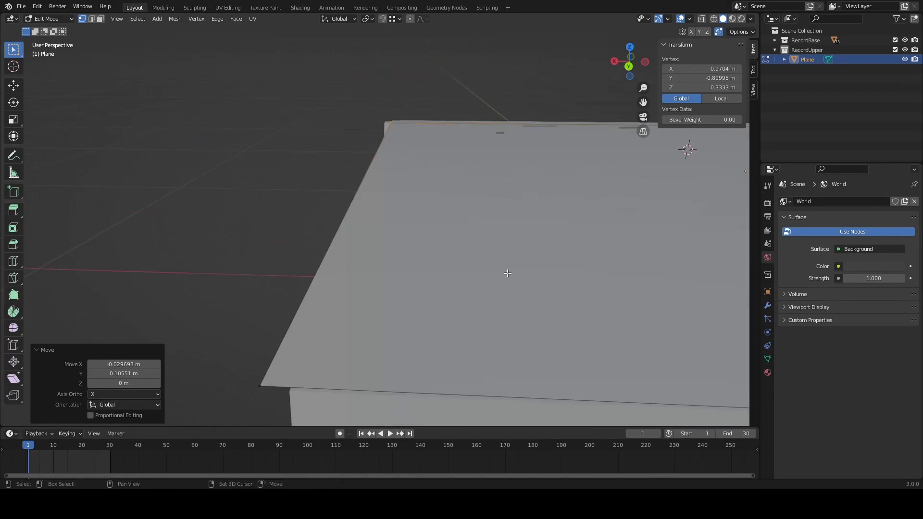
{"action": "middle_click_drag", "start_coordinate": [507, 272], "coordinate": [562, 212], "text": "shift"}
{"action": "left_click", "coordinate": [402, 230]}
{"action": "key", "text": "g"}
{"action": "left_click", "coordinate": [433, 238], "text": "ctrl"}
- Delete the Plane object covering the top of the Base
{"action": "scroll", "coordinate": [433, 237], "scroll_direction": "down", "scroll_amount": 5}
{"action": "middle_click_drag", "start_coordinate": [433, 237], "coordinate": [416, 365]}
{"action": "scroll", "coordinate": [585, 154], "scroll_direction": "up", "scroll_amount": 3}
{"action": "middle_click_drag", "start_coordinate": [375, 366], "coordinate": [444, 226], "text": "shift"}
{"action": "middle_click_drag", "start_coordinate": [375, 293], "coordinate": [452, 244], "text": "shift"}
{"action": "left_click", "coordinate": [311, 230]}
{"action": "key", "text": "Tab"}
{"action": "left_click", "coordinate": [406, 244]}
{"action": "key", "text": "x"}
{"action": "left_click", "coordinate": [393, 246]}
- Open the Base mesh for editing and select its large top face
{"action": "left_click", "coordinate": [461, 220]}
{"action": "key", "text": "Tab"}
{"action": "left_click", "coordinate": [462, 220]}
{"action": "key", "text": "3"}
{"action": "left_click", "coordinate": [381, 228]}
{"action": "key", "text": "i"}
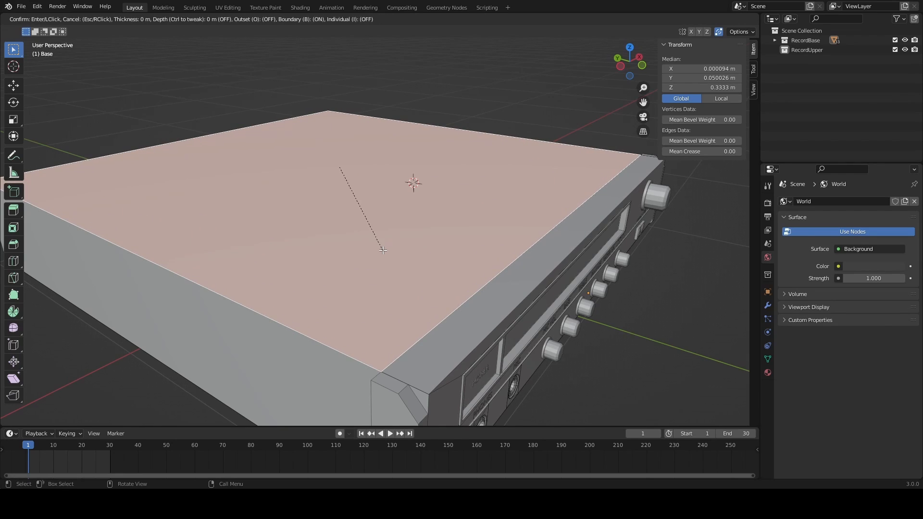
{"action": "right_click", "coordinate": [381, 227]}
{"action": "mouse_move", "coordinate": [526, 228]}
{"action": "middle_mouse_down"}
{"action": "mouse_move", "coordinate": [467, 238]}
{"action": "mouse_move", "coordinate": [508, 232]}
{"action": "middle_mouse_up"}
{"action": "key", "text": "g"}
{"action": "key", "text": "x"}
{"action": "right_click", "coordinate": [467, 210]}
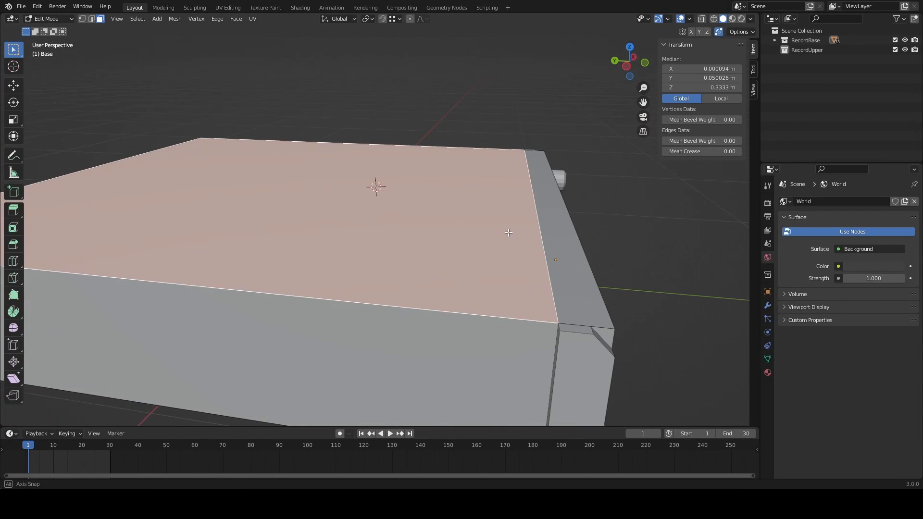
- Separate the selected top face into its own object and move that object into the RecordUpper collection
{"action": "key", "text": "p"}
{"action": "left_click", "coordinate": [387, 252]}
{"action": "middle_click_drag", "start_coordinate": [414, 263], "coordinate": [385, 267]}
{"action": "left_click", "coordinate": [775, 40]}
{"action": "left_click", "coordinate": [807, 60]}
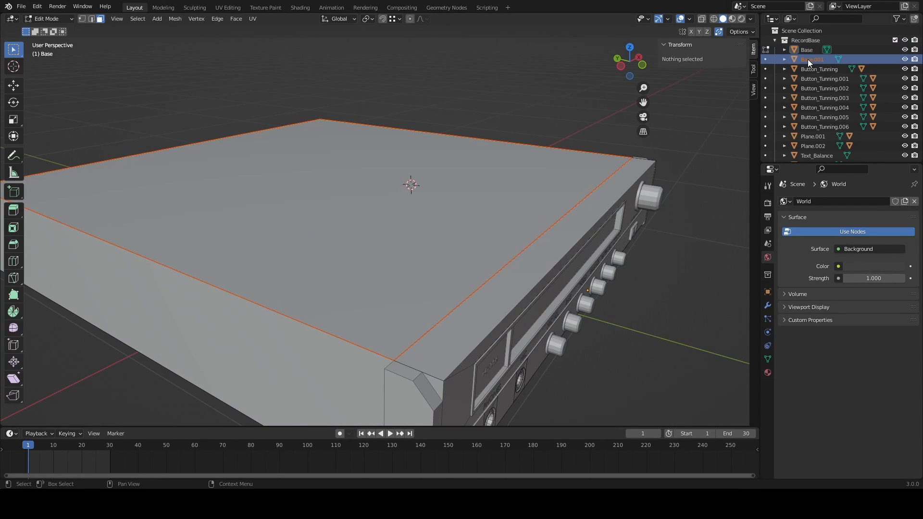
{"action": "left_click_drag", "start_coordinate": [807, 60], "coordinate": [818, 146]}
{"action": "scroll", "coordinate": [818, 134], "scroll_direction": "up", "scroll_amount": 4}
{"action": "left_click", "coordinate": [775, 40]}
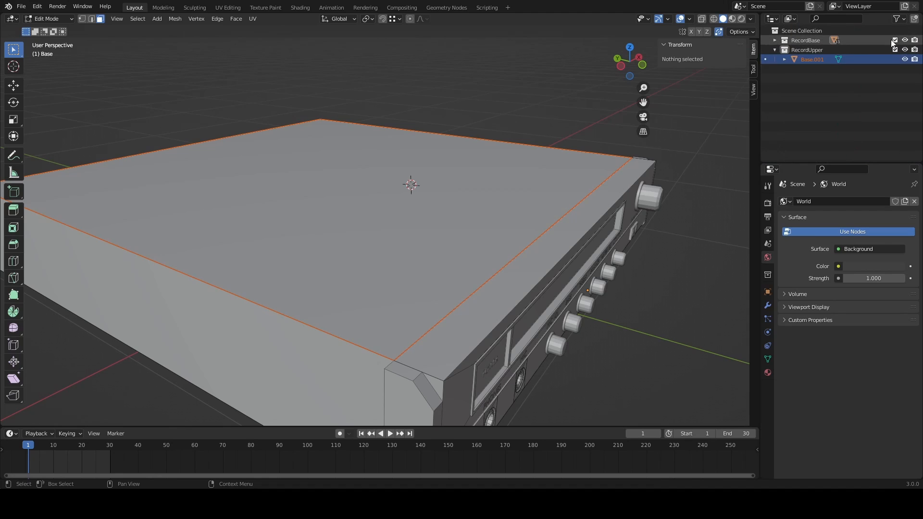
- Exclude the RecordBase collection and set the origin of Base.001 to its geometry
{"action": "left_click", "coordinate": [894, 40]}
{"action": "middle_click_drag", "start_coordinate": [569, 203], "coordinate": [384, 229]}
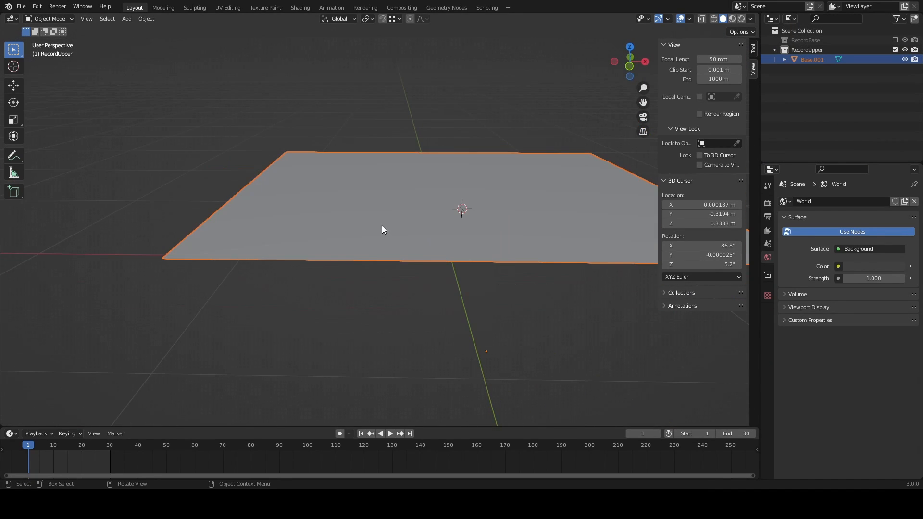
{"action": "left_click", "coordinate": [444, 232]}
{"action": "right_click", "coordinate": [444, 236]}
{"action": "mouse_move", "coordinate": [438, 267]}
{"action": "left_click", "coordinate": [495, 279]}
{"action": "middle_click_drag", "start_coordinate": [473, 233], "coordinate": [404, 255]}
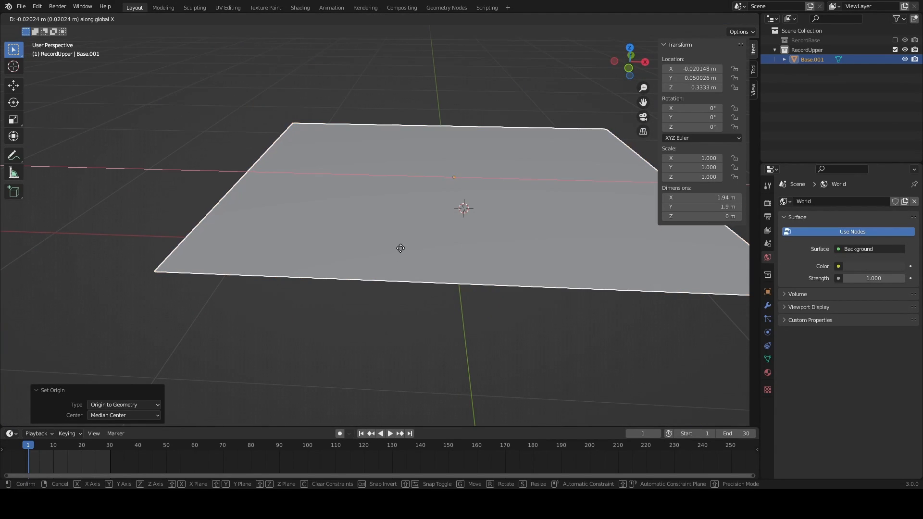
- Show the RecordBase collection again and narrow Base.001 along X to a scale of about 0.934
{"action": "key", "text": "s"}
{"action": "left_click", "coordinate": [412, 251]}
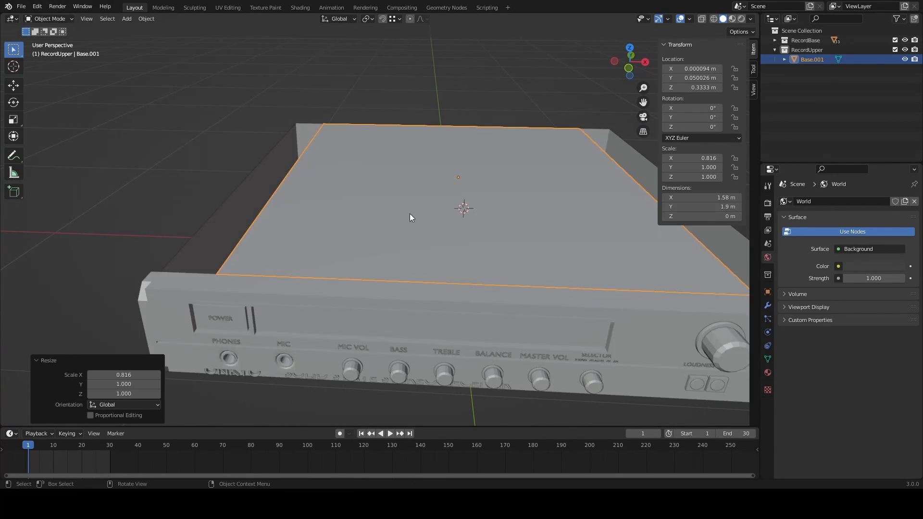
{"action": "middle_click_drag", "start_coordinate": [410, 214], "coordinate": [391, 230]}
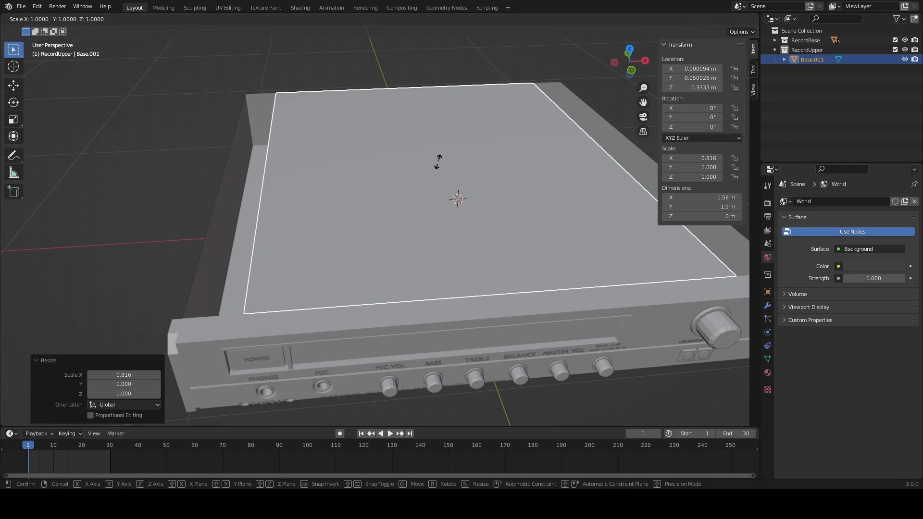
{"action": "key", "text": "x"}
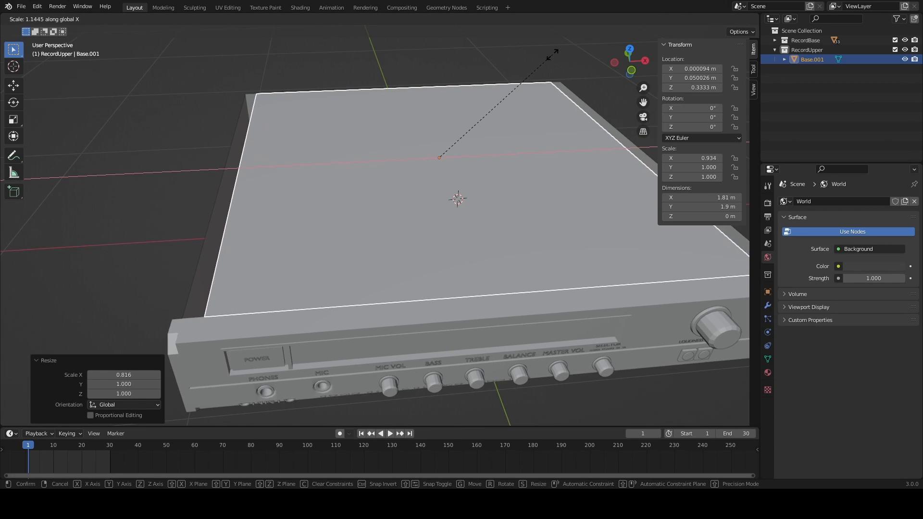
{"action": "left_click", "coordinate": [552, 55]}
{"action": "middle_click_drag", "start_coordinate": [289, 188], "coordinate": [373, 179]}
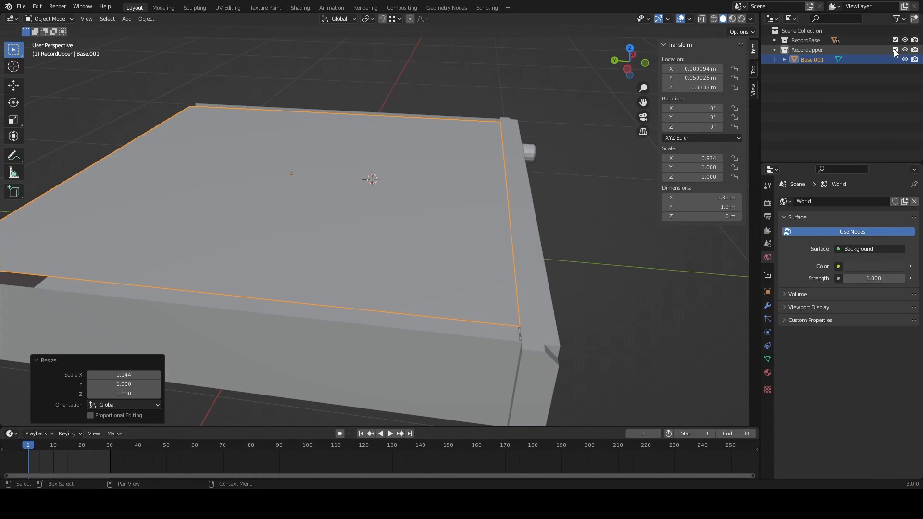
- Exclude the RecordBase collection and extrude the face of Base.001 upward by about 0.12 m
{"action": "left_click", "coordinate": [894, 40]}
{"action": "middle_click_drag", "start_coordinate": [452, 230], "coordinate": [359, 240]}
{"action": "key", "text": "Tab"}
{"action": "left_click", "coordinate": [359, 240]}
{"action": "key", "text": "e"}
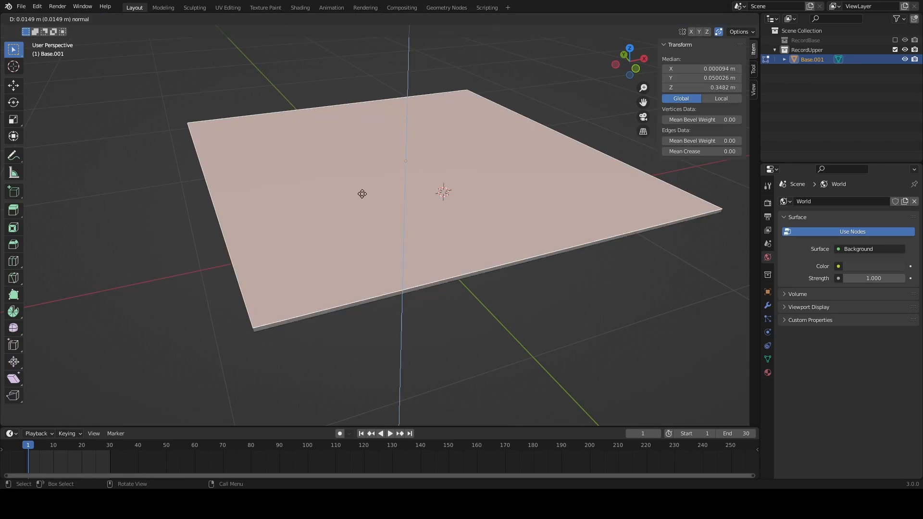
{"action": "left_click", "coordinate": [375, 181]}
{"action": "middle_click_drag", "start_coordinate": [376, 182], "coordinate": [384, 125]}
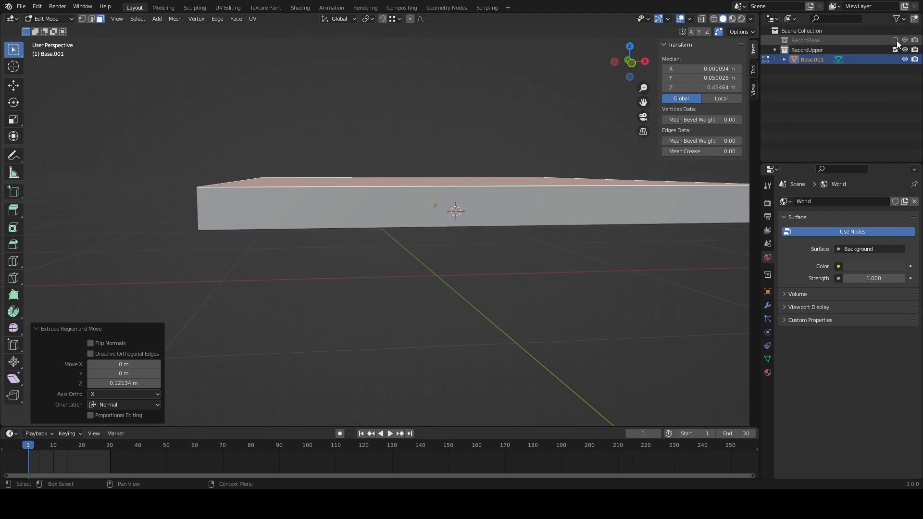
{"action": "middle_click_drag", "start_coordinate": [286, 208], "coordinate": [294, 219]}
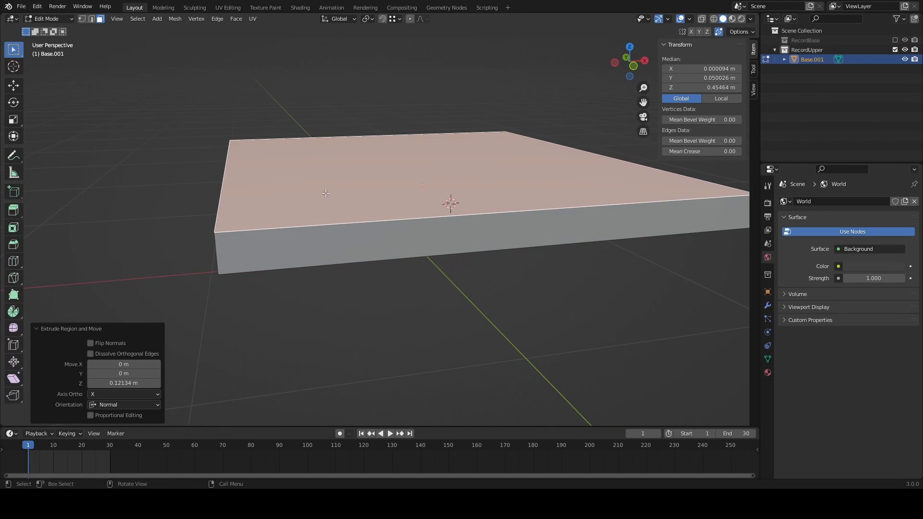
- Try extruding the top face of Base.001 in place and scaling it along X by about 1.087
{"action": "key", "text": "e"}
{"action": "right_click", "coordinate": [361, 202]}
{"action": "right_click", "coordinate": [395, 185]}
{"action": "key", "text": "s"}
{"action": "key", "text": "x"}
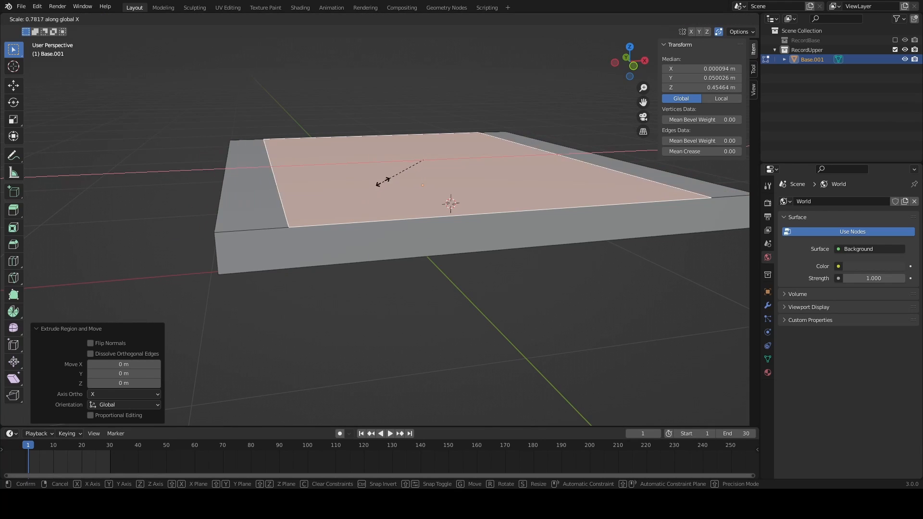
{"action": "left_click", "coordinate": [368, 203]}
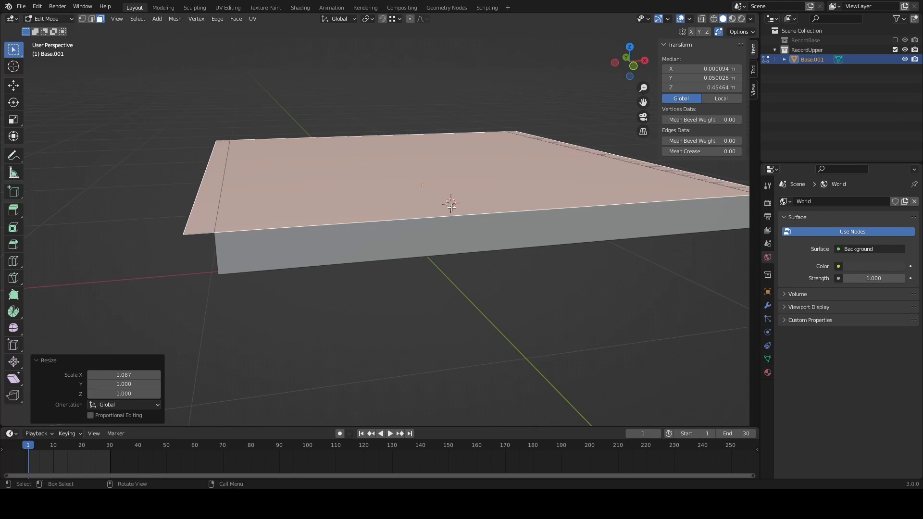
- Undo the X scaling and the in-place extrusion of the top face
{"action": "middle_click_drag", "start_coordinate": [450, 262], "coordinate": [565, 280]}
{"action": "scroll", "coordinate": [394, 286], "scroll_direction": "down", "scroll_amount": 2}
{"action": "middle_click_drag", "start_coordinate": [394, 256], "coordinate": [331, 243]}
{"action": "scroll", "coordinate": [290, 238], "scroll_direction": "up", "scroll_amount": 3}
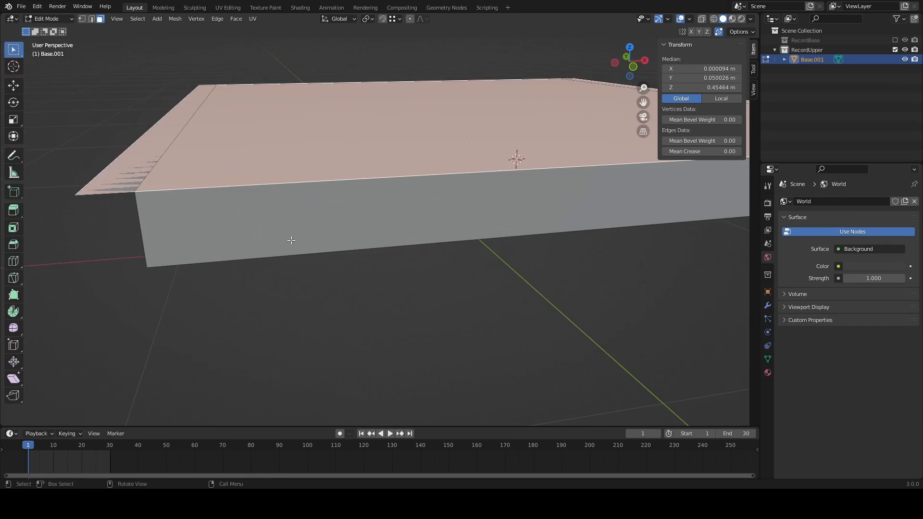
{"action": "middle_click_drag", "start_coordinate": [243, 239], "coordinate": [312, 316], "text": "shift"}
{"action": "mouse_move", "coordinate": [370, 352]}
{"action": "middle_mouse_down"}
{"action": "mouse_move", "coordinate": [367, 330]}
{"action": "mouse_move", "coordinate": [359, 359]}
{"action": "middle_mouse_up"}
{"action": "scroll", "coordinate": [359, 360], "scroll_direction": "down", "scroll_amount": 1}
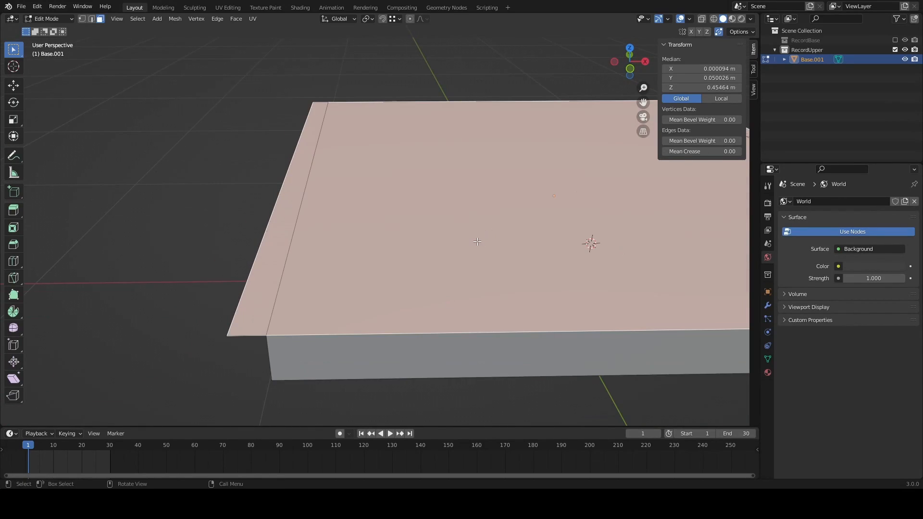
{"action": "key", "text": "ctrl+z"}
{"action": "middle_click_drag", "start_coordinate": [480, 241], "coordinate": [480, 228]}
{"action": "middle_click_drag", "start_coordinate": [572, 248], "coordinate": [411, 260], "text": "shift"}
{"action": "right_click", "coordinate": [400, 260]}
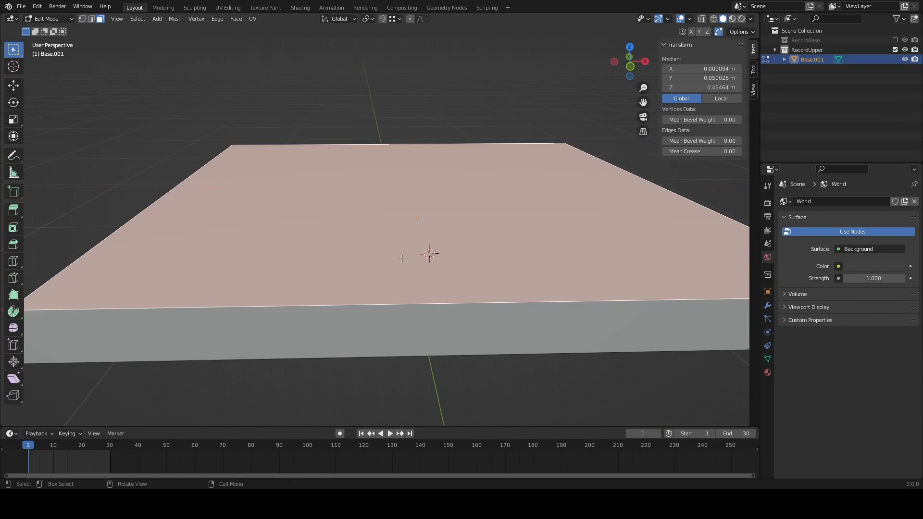
{"action": "key", "text": "ctrl+z"}
{"action": "key", "text": "ctrl+z"}
{"action": "key", "text": "ctrl+shift+z"}
{"action": "key", "text": "ctrl+shift+z"}
{"action": "key", "text": "g"}
{"action": "right_click", "coordinate": [374, 235]}
{"action": "key", "text": "s"}
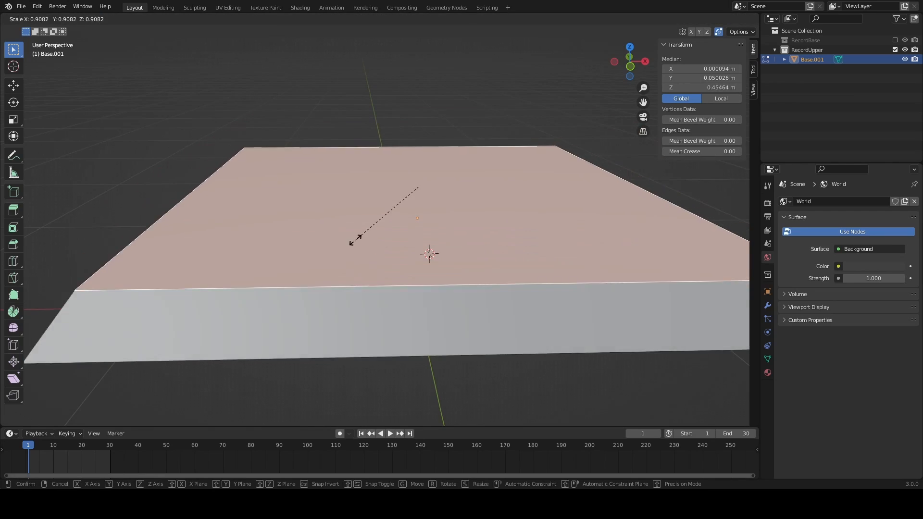
{"action": "key", "text": "x"}
{"action": "right_click", "coordinate": [358, 254]}
{"action": "middle_click_drag", "start_coordinate": [359, 254], "coordinate": [434, 251]}
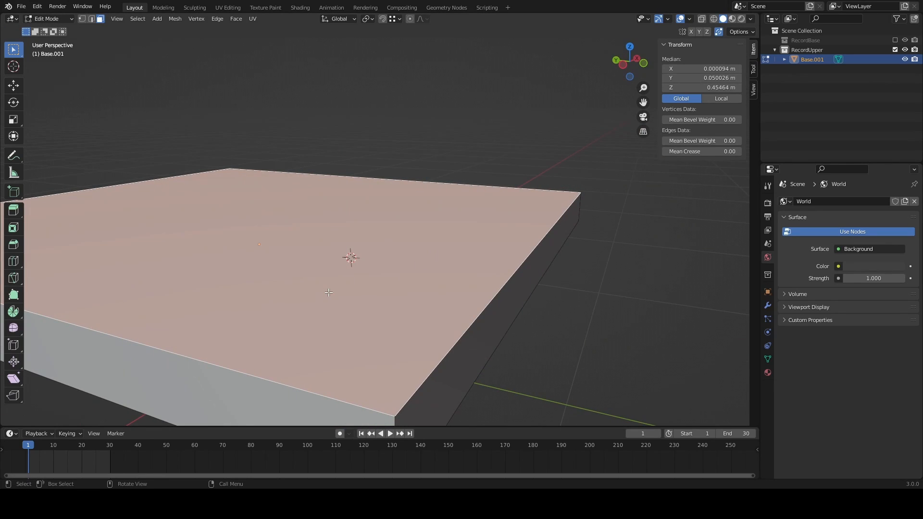
{"action": "scroll", "coordinate": [338, 291], "scroll_direction": "down", "scroll_amount": 4}
{"action": "middle_click_drag", "start_coordinate": [338, 290], "coordinate": [408, 251]}
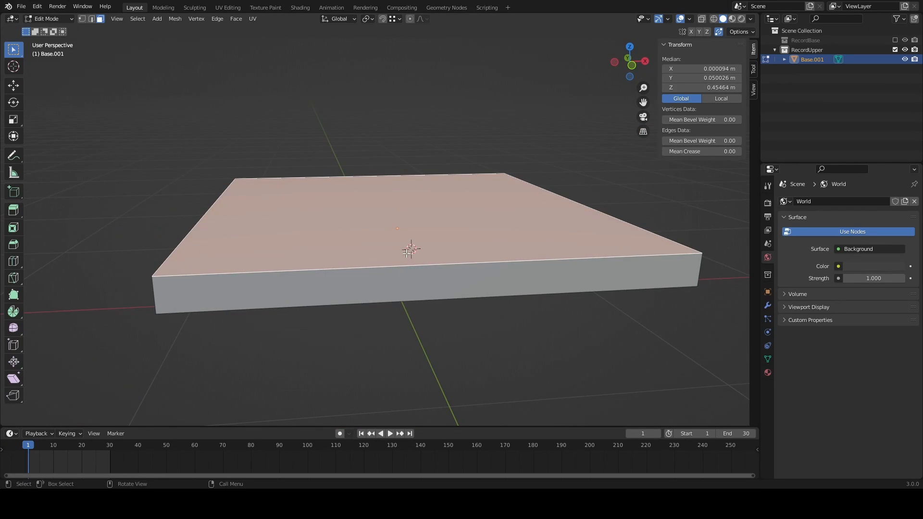
- Extrude the top face of Base.001 in place and widen it along X so it overhangs both sides
{"action": "key", "text": "e"}
{"action": "right_click", "coordinate": [403, 217]}
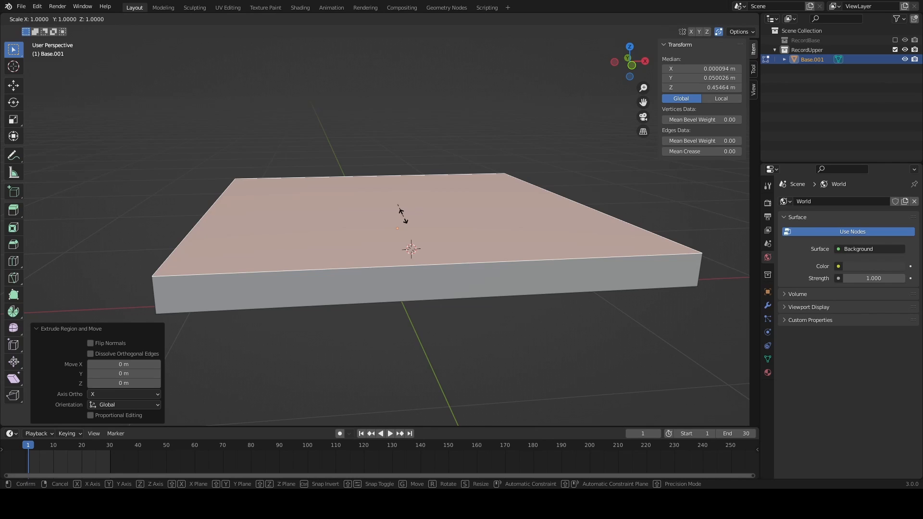
{"action": "key", "text": "x"}
{"action": "left_click", "coordinate": [403, 217]}
- Delete the thin coplanar strip face along the negative-X overhang of Base.001, undoing a first wrong deletion choice
{"action": "middle_click_drag", "start_coordinate": [404, 217], "coordinate": [469, 243]}
{"action": "left_click", "coordinate": [265, 384]}
{"action": "key", "text": "x"}
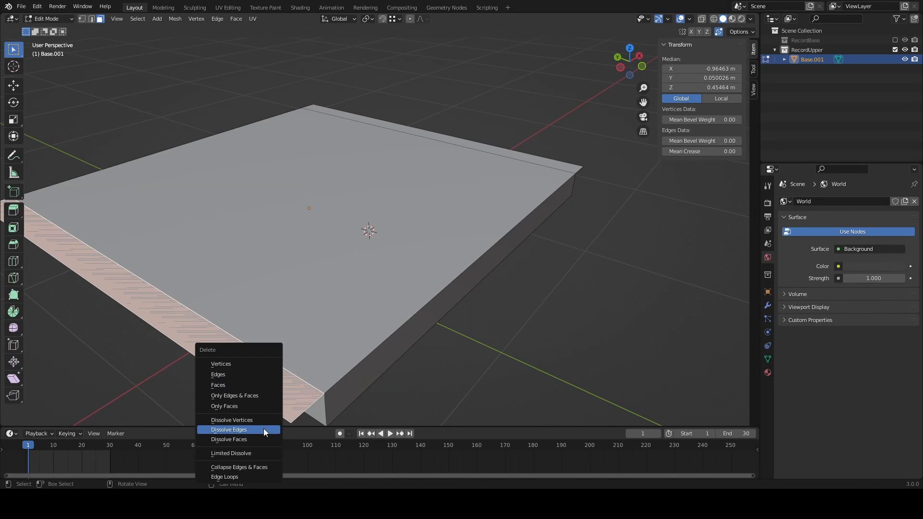
{"action": "left_click", "coordinate": [264, 436]}
{"action": "key", "text": "ctrl+z"}
{"action": "key", "text": "x"}
{"action": "left_click", "coordinate": [237, 319]}
{"action": "middle_click_drag", "start_coordinate": [278, 344], "coordinate": [237, 316]}
- Delete the matching thin coplanar strip face along the positive-X overhang of Base.001
{"action": "middle_click_drag", "start_coordinate": [480, 294], "coordinate": [412, 330]}
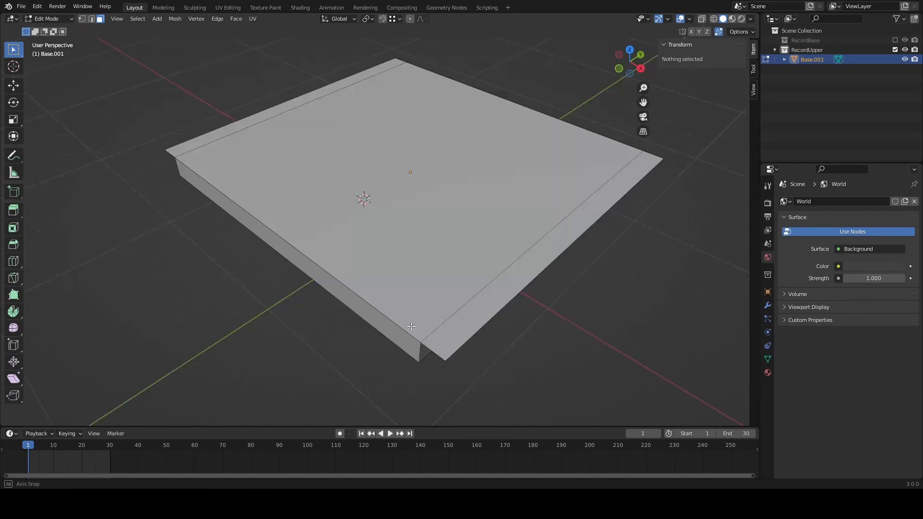
{"action": "left_click", "coordinate": [497, 308]}
{"action": "middle_click_drag", "start_coordinate": [497, 322], "coordinate": [515, 314]}
{"action": "key", "text": "x"}
{"action": "left_click", "coordinate": [467, 296]}
{"action": "middle_click_drag", "start_coordinate": [440, 293], "coordinate": [514, 308]}
- Extrude the widened top face of Base.001 upward by about 0.2 m
{"action": "left_click", "coordinate": [538, 289]}
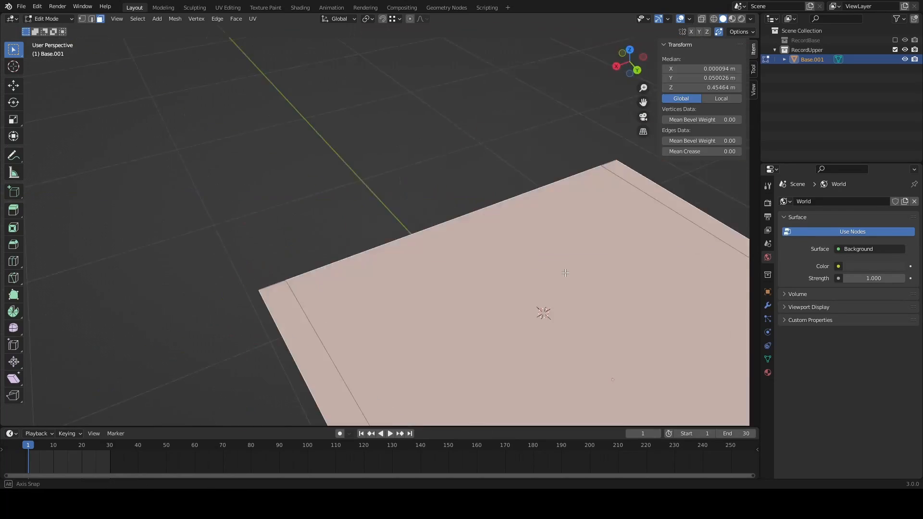
{"action": "middle_click_drag", "start_coordinate": [564, 272], "coordinate": [318, 274]}
{"action": "middle_click_drag", "start_coordinate": [452, 339], "coordinate": [331, 310]}
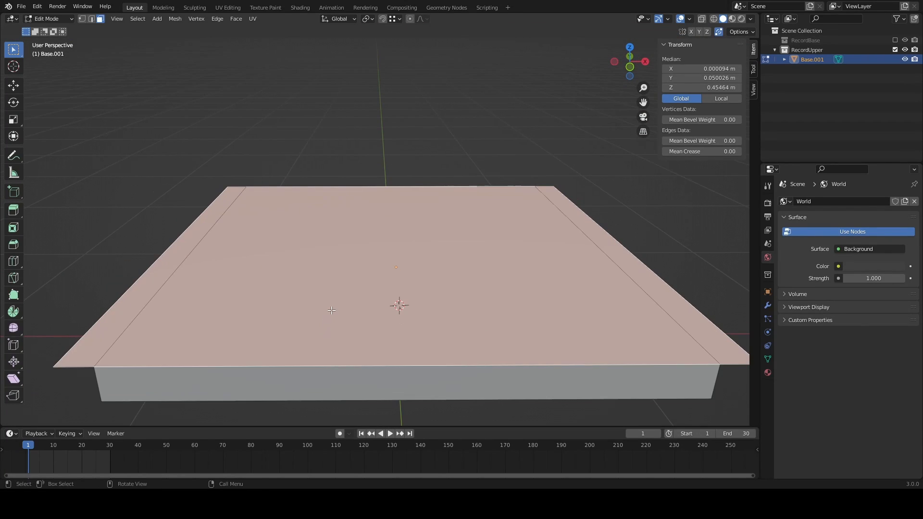
{"action": "key", "text": "e"}
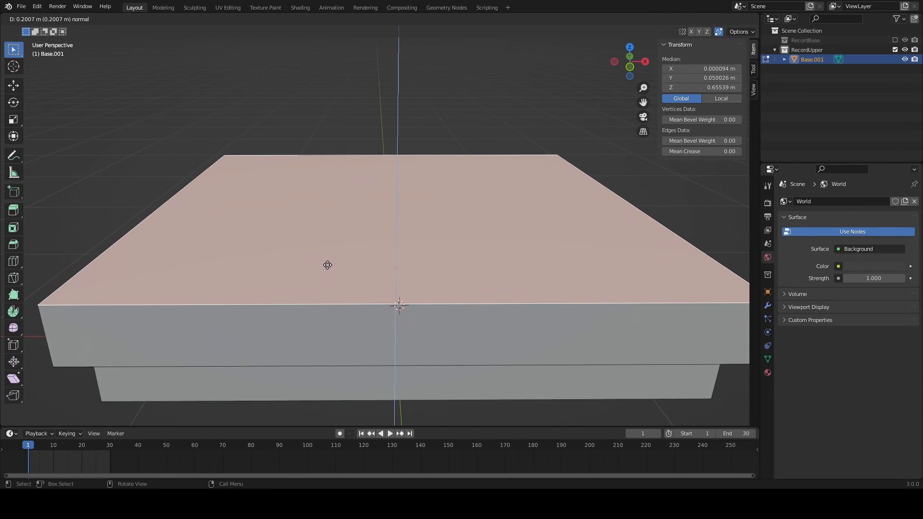
{"action": "left_click", "coordinate": [327, 264]}
- Show the RecordBase collection to compare the upper block with the base from the front, and exclude the collection again
{"action": "key", "text": "KP_1"}
{"action": "left_click", "coordinate": [895, 40]}
{"action": "scroll", "coordinate": [713, 274], "scroll_direction": "up", "scroll_amount": 2}
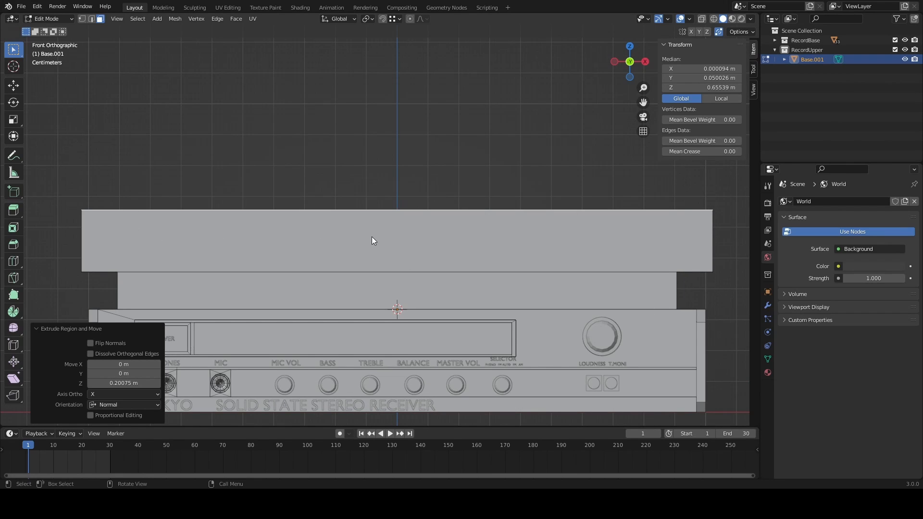
{"action": "middle_click_drag", "start_coordinate": [372, 238], "coordinate": [374, 272]}
{"action": "key", "text": "Tab"}
{"action": "key", "text": "Tab"}
{"action": "mouse_move", "coordinate": [259, 248]}
{"action": "middle_mouse_down"}
{"action": "mouse_move", "coordinate": [366, 207]}
{"action": "mouse_move", "coordinate": [260, 243]}
{"action": "middle_mouse_up"}
{"action": "key", "text": "1"}
{"action": "left_click", "coordinate": [895, 41]}
{"action": "middle_click_drag", "start_coordinate": [399, 249], "coordinate": [374, 269]}
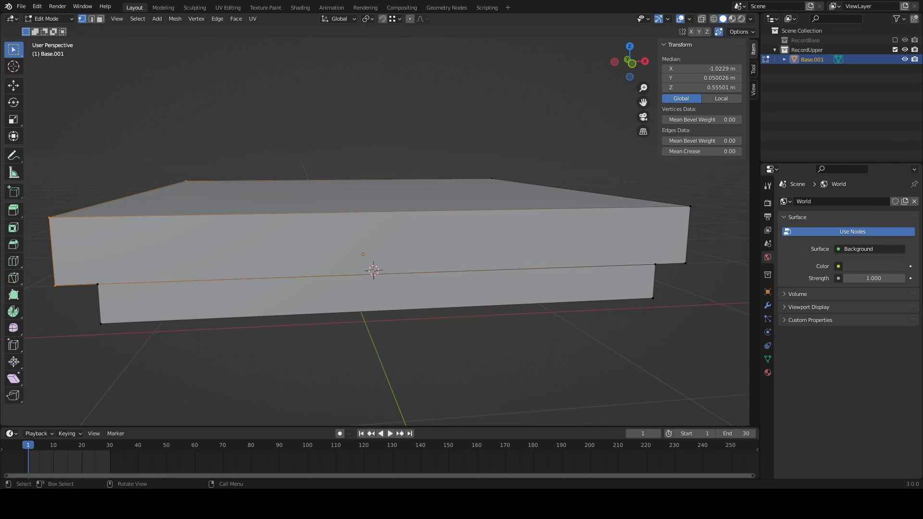
- Clear the vertex selection, select the front face of the overhanging block and snap the 3D cursor to it
{"action": "key", "text": "3"}
{"action": "key", "text": "alt+a"}
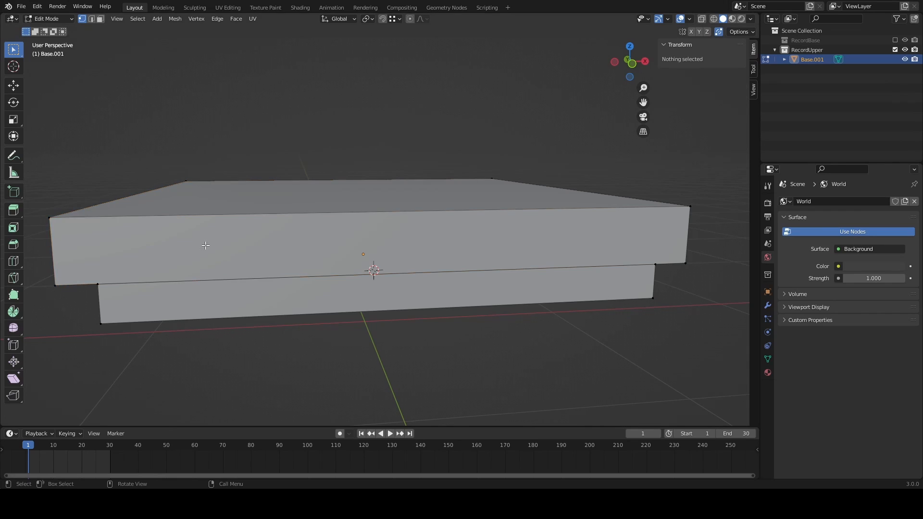
{"action": "middle_click_drag", "start_coordinate": [374, 270], "coordinate": [308, 260]}
{"action": "left_click", "coordinate": [249, 255]}
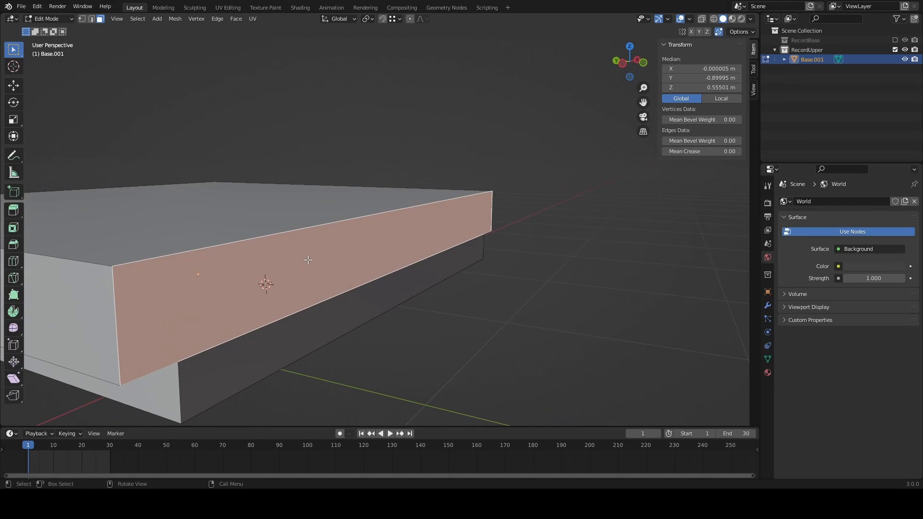
{"action": "key", "text": "shift+s"}
{"action": "left_click", "coordinate": [309, 307]}
{"action": "right_click", "coordinate": [319, 273]}
{"action": "middle_click_drag", "start_coordinate": [371, 245], "coordinate": [321, 244]}
{"action": "right_click", "coordinate": [321, 244]}
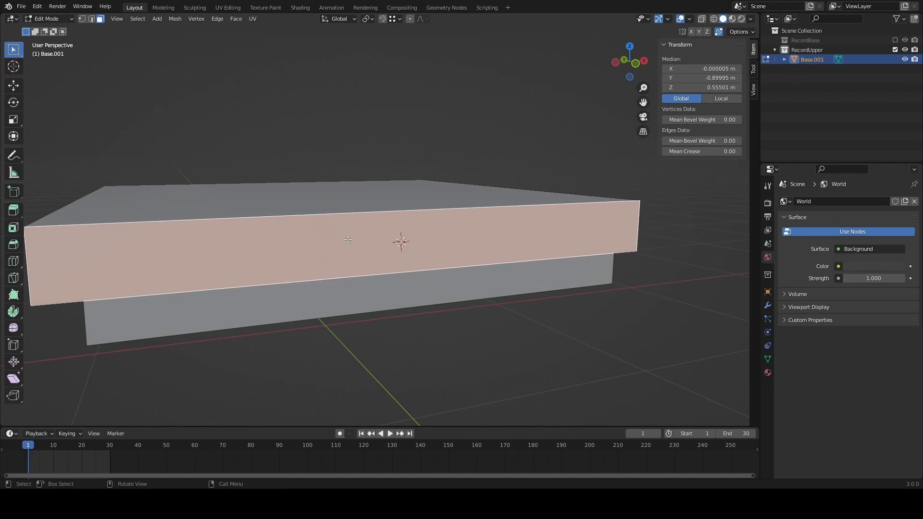
- Add a 0.09 m plane at the 3D cursor, rotated 90° about X, and move it along X towards the block's negative-X end
{"action": "key", "text": "Tab"}
{"action": "right_click", "coordinate": [349, 240]}
{"action": "mouse_move", "coordinate": [352, 239]}
{"action": "left_click", "coordinate": [404, 261]}
{"action": "mouse_move", "coordinate": [404, 261]}
{"action": "middle_mouse_down"}
{"action": "mouse_move", "coordinate": [483, 230]}
{"action": "mouse_move", "coordinate": [503, 243]}
{"action": "mouse_move", "coordinate": [387, 243]}
{"action": "mouse_move", "coordinate": [422, 267]}
{"action": "mouse_move", "coordinate": [406, 257]}
{"action": "middle_mouse_up"}
{"action": "key", "text": "shift+a"}
{"action": "left_click", "coordinate": [464, 253]}
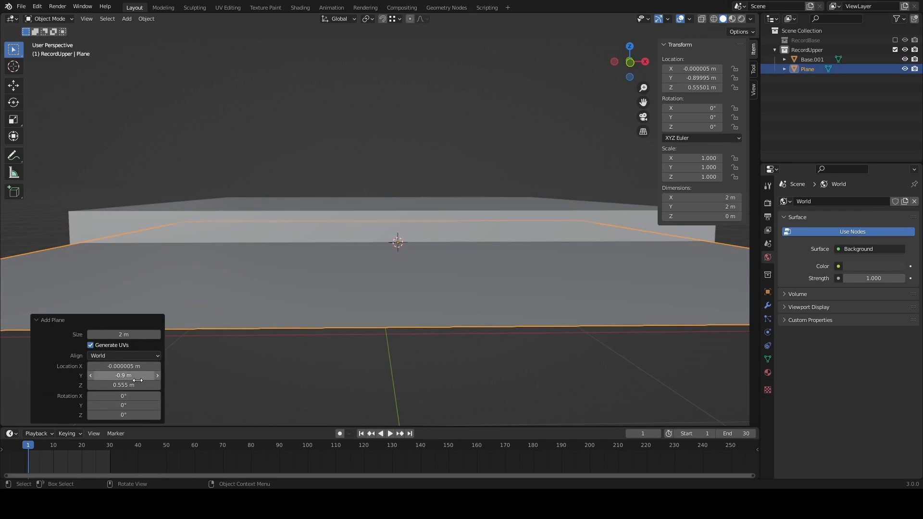
{"action": "left_click", "coordinate": [139, 395]}
{"action": "type", "text": "90"}
{"action": "key", "text": "Return"}
{"action": "left_click_drag", "start_coordinate": [124, 335], "coordinate": [43, 345]}
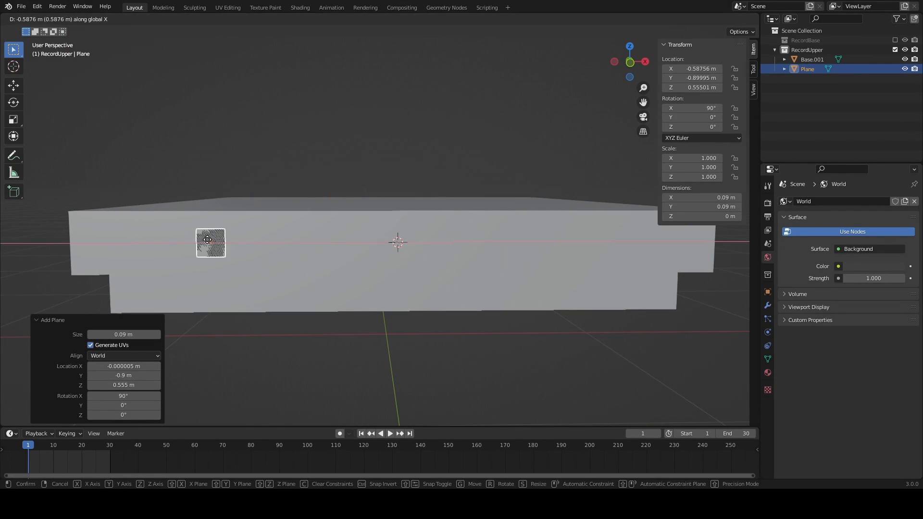
{"action": "left_click", "coordinate": [154, 243]}
- Extrude the small plane outward from the front face by about 0.011 m
{"action": "scroll", "coordinate": [378, 244], "scroll_direction": "up", "scroll_amount": 2}
{"action": "middle_click_drag", "start_coordinate": [378, 244], "coordinate": [459, 245]}
{"action": "middle_click_drag", "start_coordinate": [459, 245], "coordinate": [408, 265], "text": "shift"}
{"action": "key", "text": "Tab"}
{"action": "left_click", "coordinate": [394, 253]}
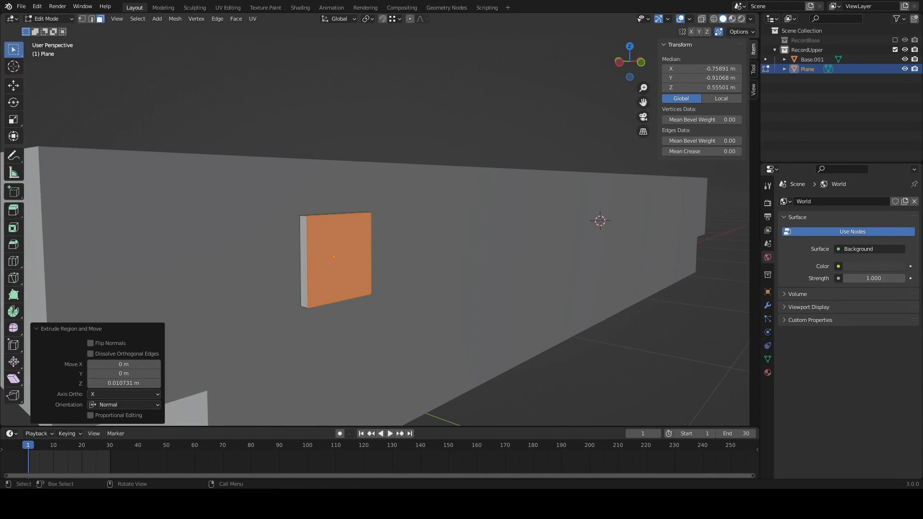
- Try extruding the small block's front face in place and scaling it to about 0.91, dissolving the leftover faces in between
{"action": "left_click", "coordinate": [334, 250]}
{"action": "key", "text": "e"}
{"action": "right_click", "coordinate": [334, 250]}
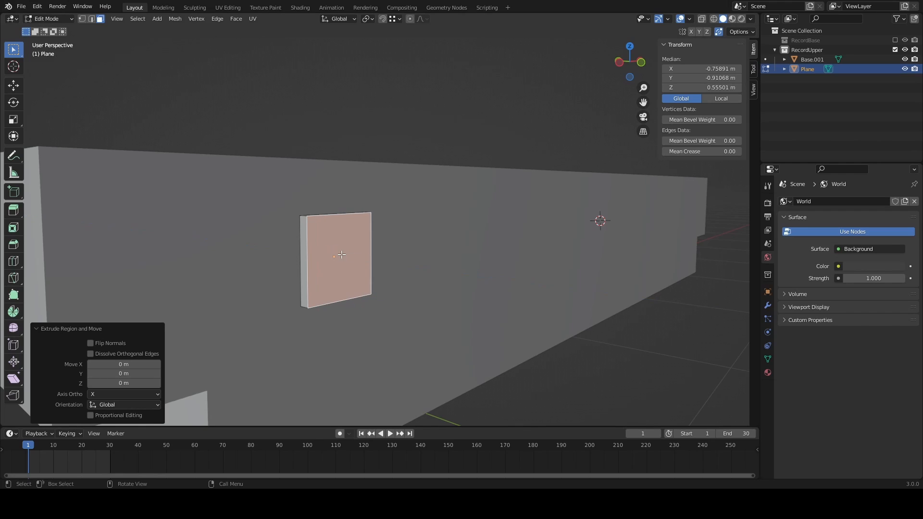
{"action": "right_click", "coordinate": [353, 251]}
{"action": "right_click", "coordinate": [334, 249]}
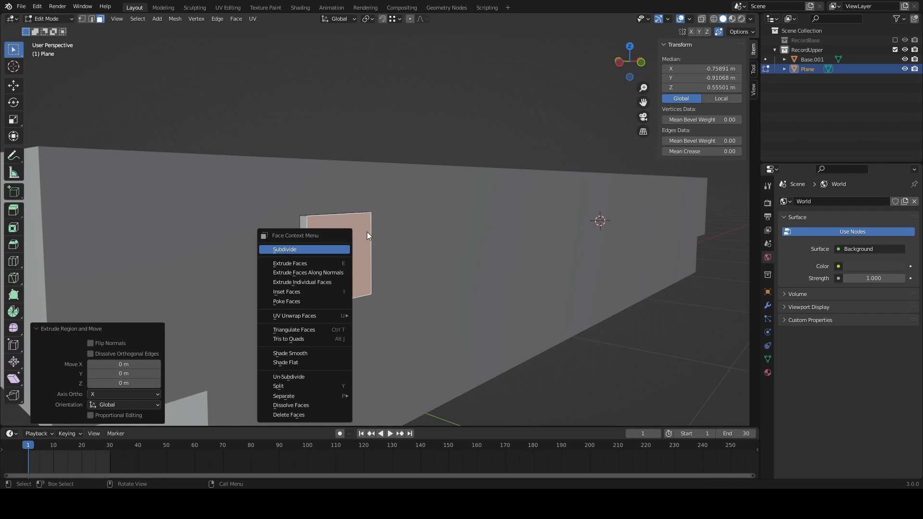
{"action": "key", "text": "x"}
{"action": "left_click", "coordinate": [321, 299]}
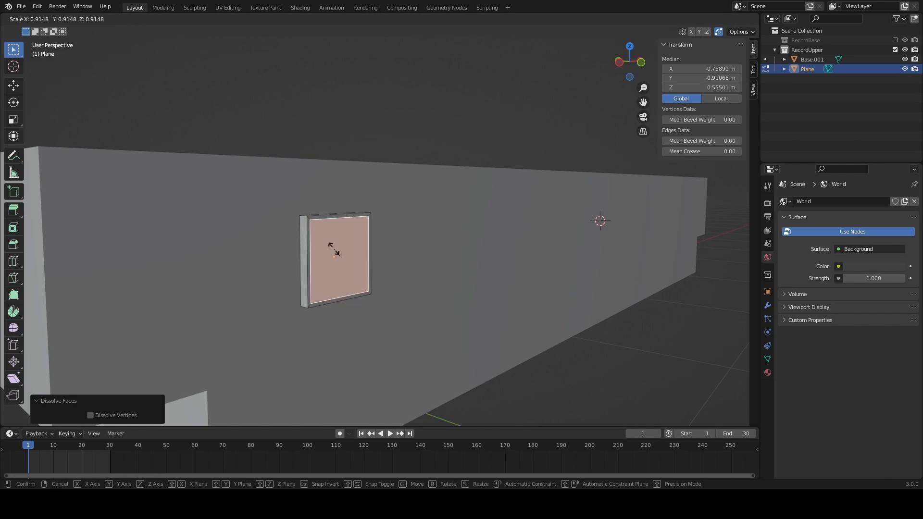
{"action": "right_click", "coordinate": [333, 249]}
- Try to remove the duplicated front face of the small block and undo the last deletion
{"action": "key", "text": "x"}
{"action": "left_click", "coordinate": [335, 250]}
{"action": "key", "text": "x"}
{"action": "left_click", "coordinate": [336, 249]}
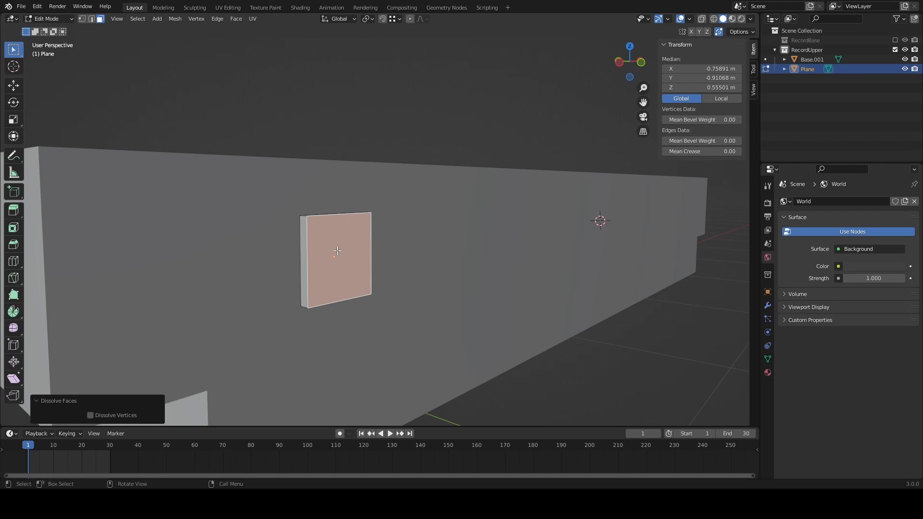
{"action": "key", "text": "x"}
{"action": "key", "text": "f"}
{"action": "key", "text": "ctrl+z"}
- Extrude the small block's front face further outward to a total depth of about 0.023 m
{"action": "middle_click_drag", "start_coordinate": [344, 251], "coordinate": [332, 287]}
{"action": "key", "text": "y"}
{"action": "right_click", "coordinate": [561, 291]}
{"action": "key", "text": "e"}
{"action": "left_click", "coordinate": [411, 259]}
- Try to dissolve the edge loop running around the middle of the small block's sides, and undo the last removal
{"action": "key", "text": "2"}
{"action": "left_click", "coordinate": [388, 259], "text": "alt"}
{"action": "key", "text": "x"}
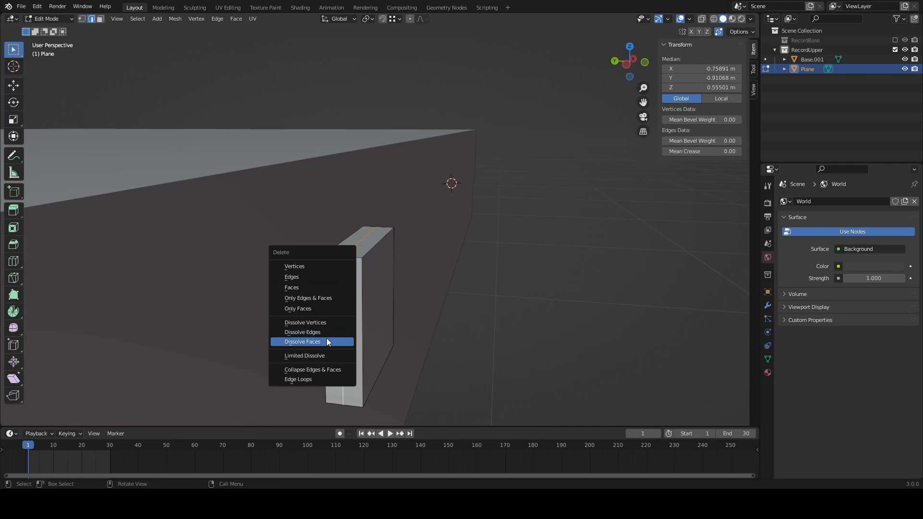
{"action": "left_click", "coordinate": [326, 341]}
{"action": "middle_click_drag", "start_coordinate": [327, 341], "coordinate": [360, 296]}
{"action": "left_click", "coordinate": [352, 308]}
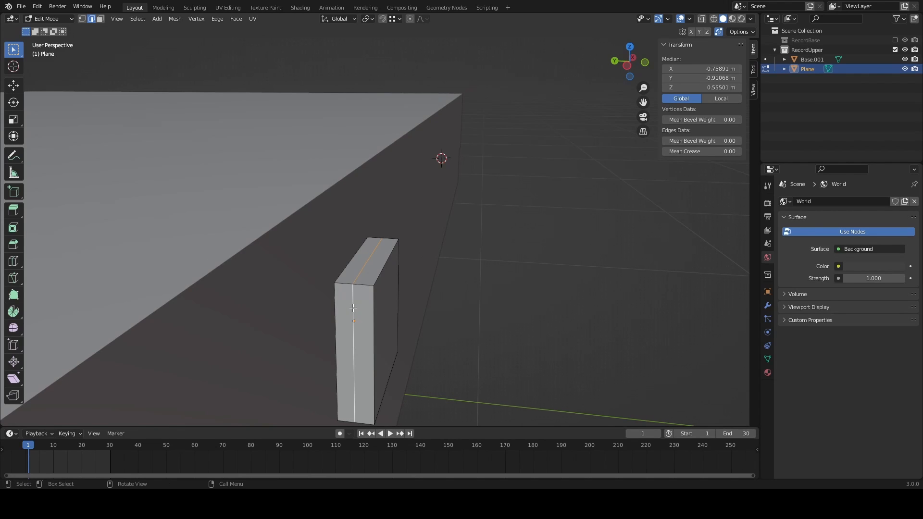
{"action": "key", "text": "x"}
{"action": "left_click", "coordinate": [338, 253]}
{"action": "key", "text": "ctrl+z"}
{"action": "scroll", "coordinate": [360, 296], "scroll_direction": "up", "scroll_amount": 3}
{"action": "left_click", "coordinate": [388, 273]}
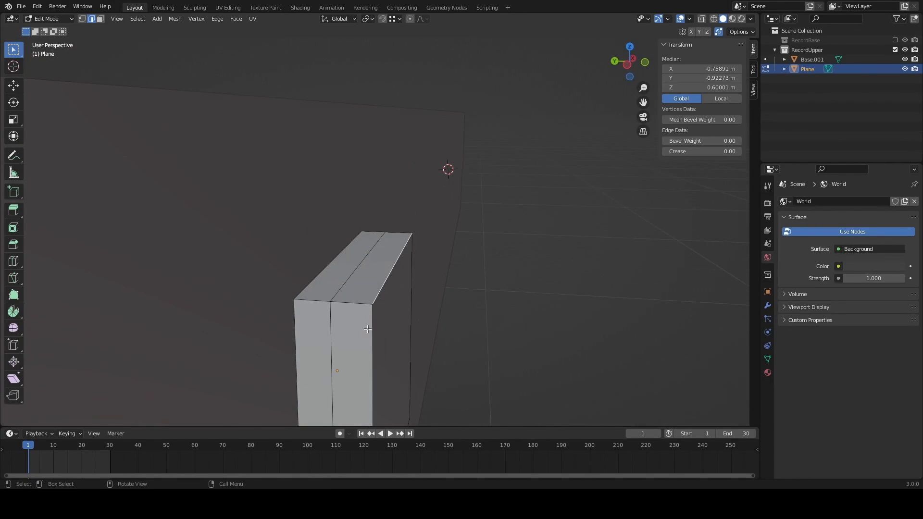
{"action": "scroll", "coordinate": [388, 273], "scroll_direction": "down", "scroll_amount": 2}
{"action": "left_click", "coordinate": [784, 69]}
{"action": "left_click", "coordinate": [794, 69]}
{"action": "key", "text": "Tab"}
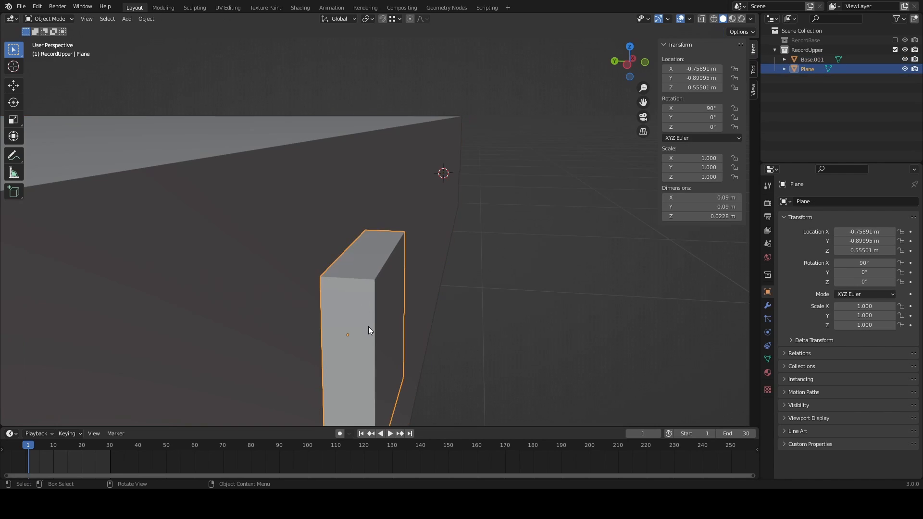
{"action": "middle_click_drag", "start_coordinate": [369, 326], "coordinate": [358, 300]}
{"action": "key", "text": "Tab"}
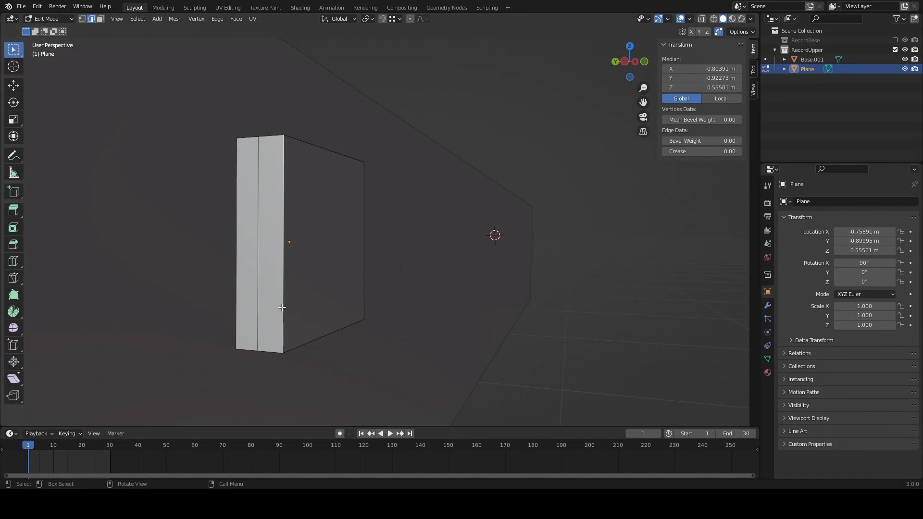
- Try subdividing a front vertical edge of the small block with one cut, and undo it
{"action": "right_click", "coordinate": [282, 307], "text": "shift"}
{"action": "key", "text": "Tab"}
{"action": "key", "text": "Tab"}
{"action": "right_click", "coordinate": [495, 218]}
{"action": "left_click", "coordinate": [364, 241]}
{"action": "right_click", "coordinate": [477, 218]}
{"action": "left_click", "coordinate": [478, 218]}
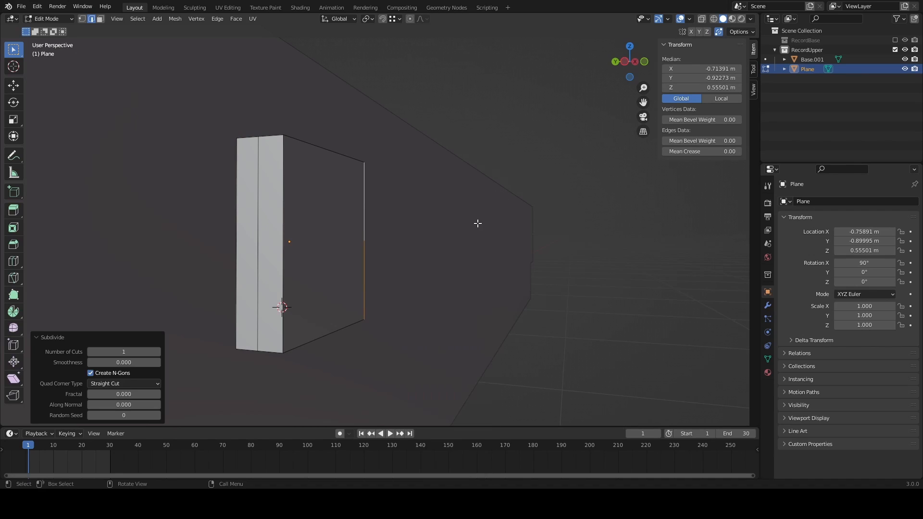
{"action": "key", "text": "ctrl+z"}
{"action": "key", "text": "ctrl+z"}
{"action": "middle_click_drag", "start_coordinate": [334, 277], "coordinate": [552, 300]}
{"action": "scroll", "coordinate": [413, 344], "scroll_direction": "up", "scroll_amount": 2}
{"action": "scroll", "coordinate": [413, 343], "scroll_direction": "down", "scroll_amount": 1}
{"action": "middle_click_drag", "start_coordinate": [393, 338], "coordinate": [419, 338]}
{"action": "key", "text": "alt+a"}
{"action": "left_click", "coordinate": [14, 68]}
{"action": "left_click", "coordinate": [18, 49]}
{"action": "scroll", "coordinate": [433, 274], "scroll_direction": "up", "scroll_amount": 3}
{"action": "middle_click_drag", "start_coordinate": [433, 274], "coordinate": [404, 283]}
{"action": "scroll", "coordinate": [383, 274], "scroll_direction": "down", "scroll_amount": 3}
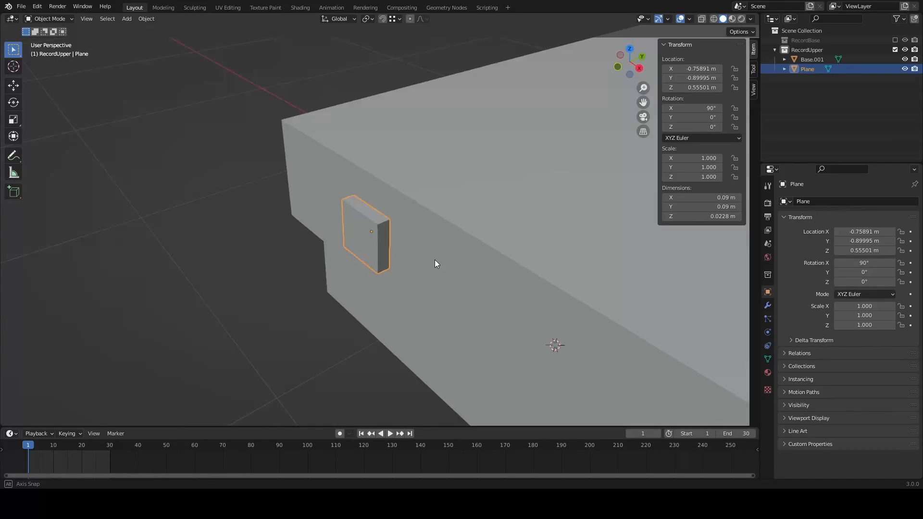
{"action": "middle_click_drag", "start_coordinate": [436, 264], "coordinate": [587, 241]}
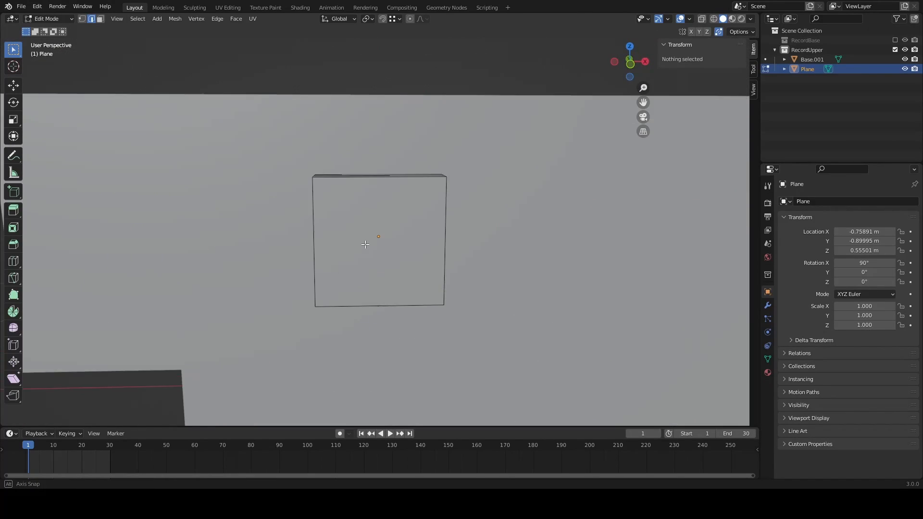
{"action": "middle_click_drag", "start_coordinate": [380, 243], "coordinate": [454, 231]}
{"action": "scroll", "coordinate": [412, 284], "scroll_direction": "up", "scroll_amount": 2}
{"action": "key", "text": "Tab"}
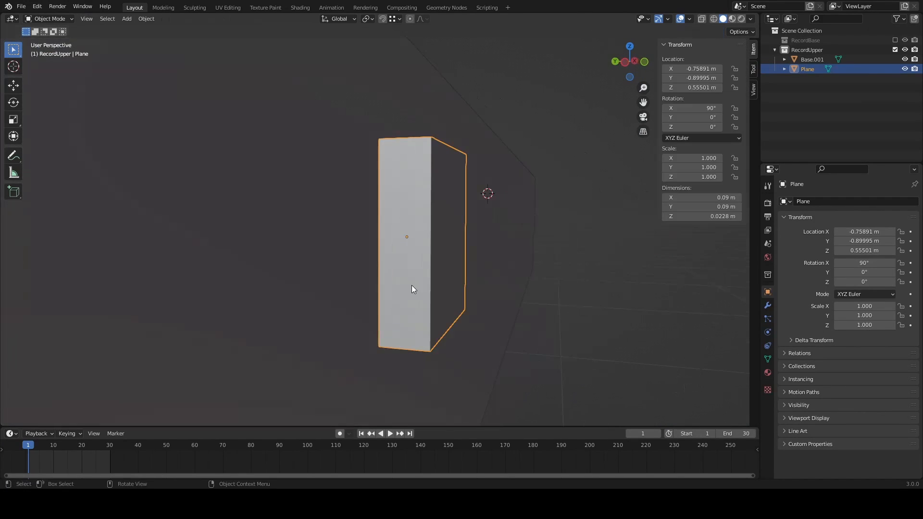
{"action": "key", "text": "Tab"}
- Try adding a horizontal loop cut to the side of the small block and sliding it downward
{"action": "key", "text": "ctrl+r"}
{"action": "left_click", "coordinate": [413, 245]}
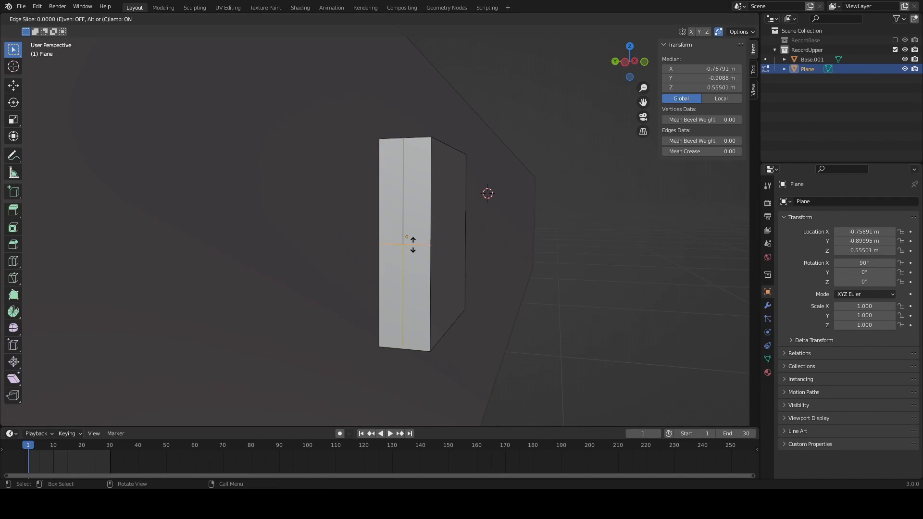
{"action": "left_click", "coordinate": [422, 281]}
{"action": "middle_click_drag", "start_coordinate": [422, 280], "coordinate": [480, 291]}
- Replace the small block with a new 0.09 m plane rotated 90° about X, moved along X to about -0.82 m
{"action": "key", "text": "Tab"}
{"action": "key", "text": "Delete"}
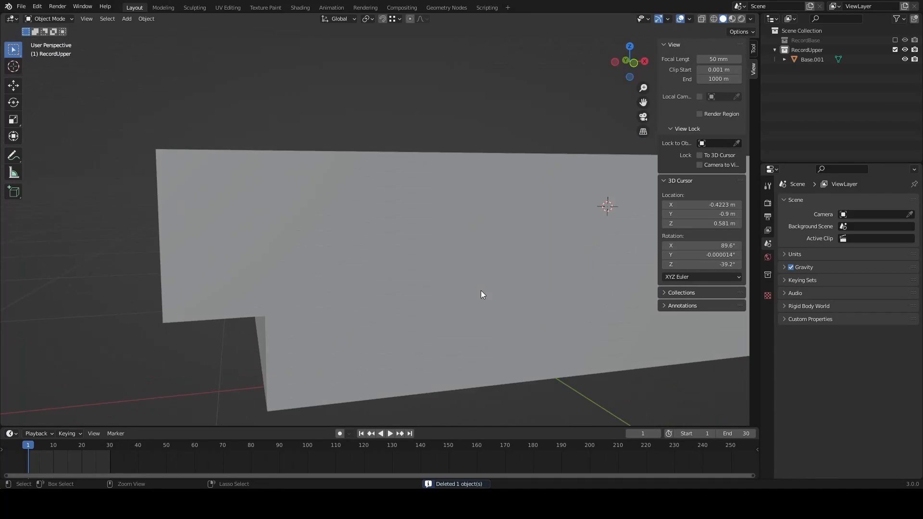
{"action": "key", "text": "shift+a"}
{"action": "left_click", "coordinate": [481, 263]}
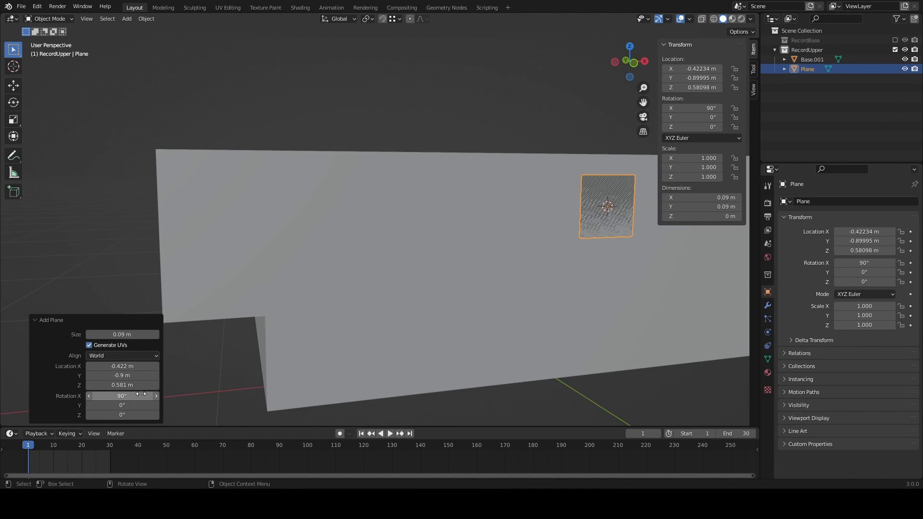
{"action": "middle_click_drag", "start_coordinate": [556, 279], "coordinate": [562, 243]}
{"action": "key", "text": "g"}
{"action": "key", "text": "x"}
{"action": "left_click", "coordinate": [330, 226]}
- Extrude the new plane outward from the front face by about 0.035 m
{"action": "middle_click_drag", "start_coordinate": [330, 227], "coordinate": [365, 203]}
{"action": "key", "text": "Tab"}
{"action": "key", "text": "e"}
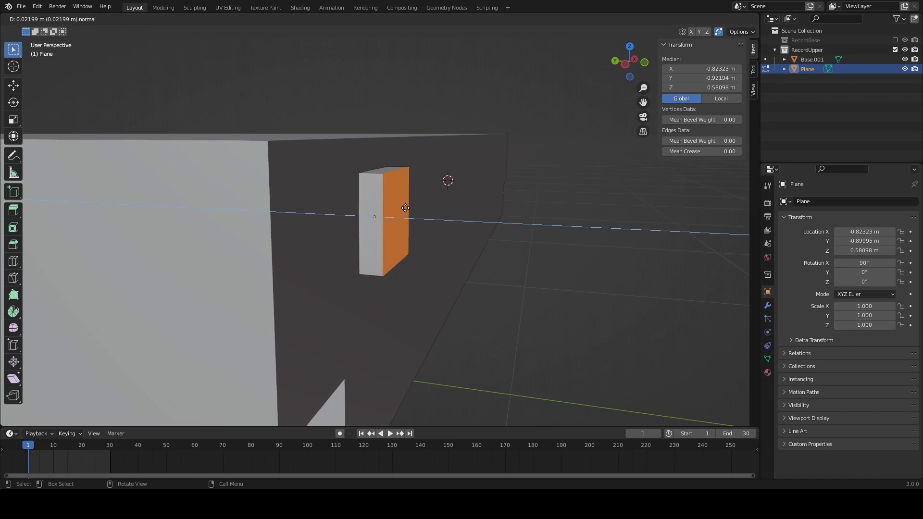
{"action": "left_click", "coordinate": [419, 210]}
{"action": "middle_click_drag", "start_coordinate": [418, 209], "coordinate": [363, 254]}
{"action": "key", "text": "Tab"}
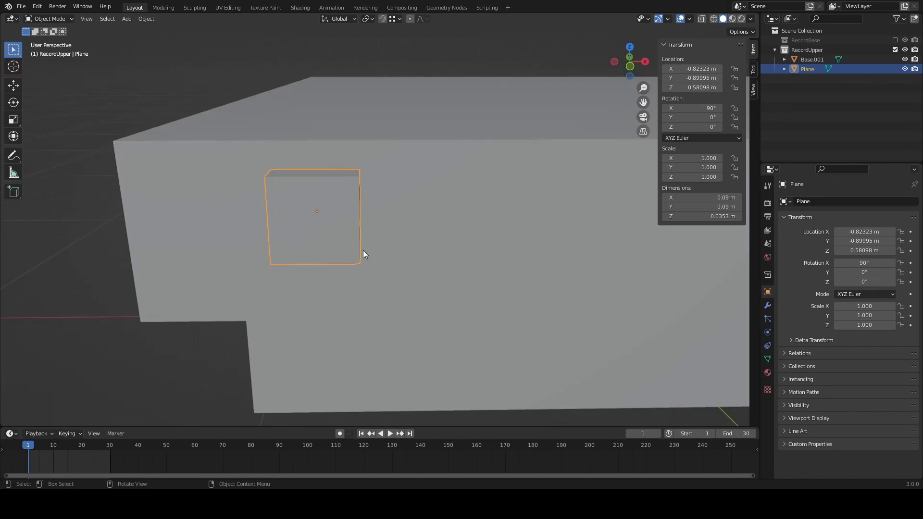
- Isolate the small block in local view and add a horizontal loop cut slid downward by a factor of about 0.33
{"action": "key", "text": "Tab"}
{"action": "middle_click_drag", "start_coordinate": [352, 200], "coordinate": [377, 204]}
{"action": "key", "text": "Tab"}
{"action": "left_click", "coordinate": [377, 204]}
{"action": "key", "text": "Tab"}
{"action": "key", "text": "KP_Divide"}
{"action": "key", "text": "ctrl+r"}
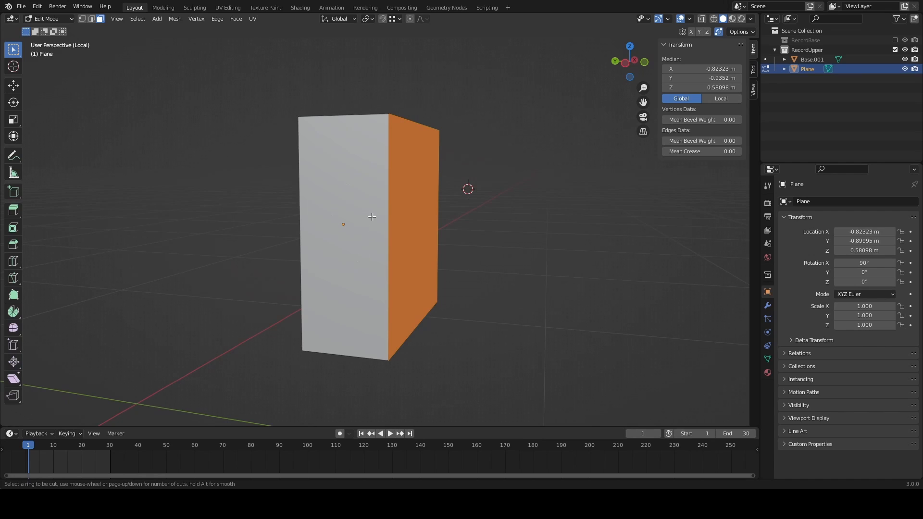
{"action": "left_click_drag", "start_coordinate": [388, 239], "coordinate": [381, 285]}
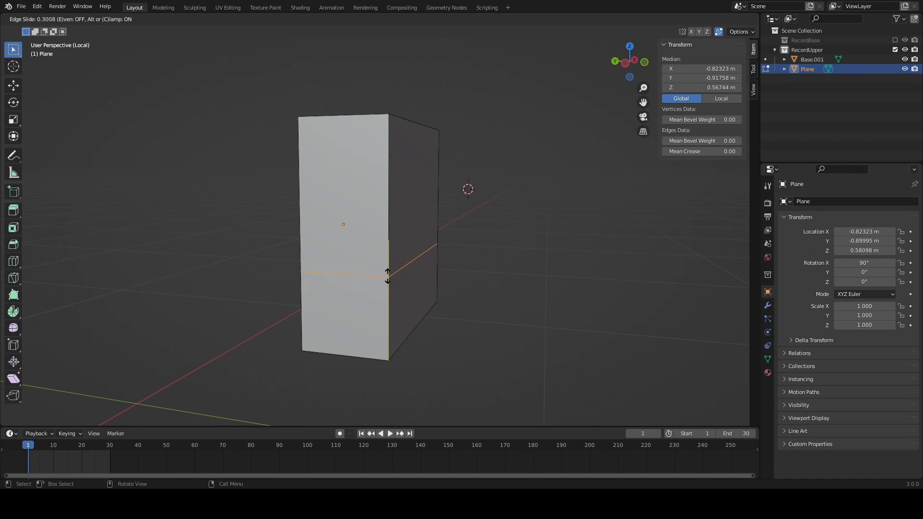
{"action": "left_click", "coordinate": [388, 275]}
- Add a vertical loop cut around the small block and slide it towards the front face by a factor of about -0.74
{"action": "middle_click_drag", "start_coordinate": [387, 275], "coordinate": [428, 301]}
{"action": "key", "text": "ctrl+r"}
{"action": "left_click", "coordinate": [374, 139]}
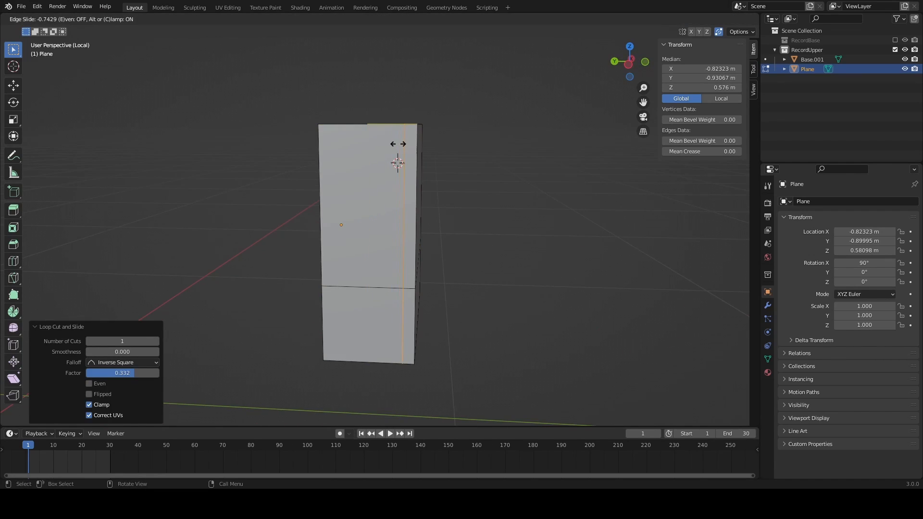
- Delete the faces of the small block's lower front section, below the horizontal cut and ahead of the vertical cut
{"action": "middle_click_drag", "start_coordinate": [403, 211], "coordinate": [327, 272]}
{"action": "key", "text": "3"}
{"action": "left_click", "coordinate": [375, 288]}
{"action": "key", "text": "x"}
{"action": "left_click", "coordinate": [371, 291]}
{"action": "left_click", "coordinate": [388, 332]}
{"action": "key", "text": "x"}
{"action": "left_click", "coordinate": [387, 332]}
- Fill the open lower front section of the small block with a recessed face and leave local view
{"action": "key", "text": "1"}
{"action": "scroll", "coordinate": [327, 272], "scroll_direction": "up", "scroll_amount": 2}
{"action": "left_click", "coordinate": [273, 256]}
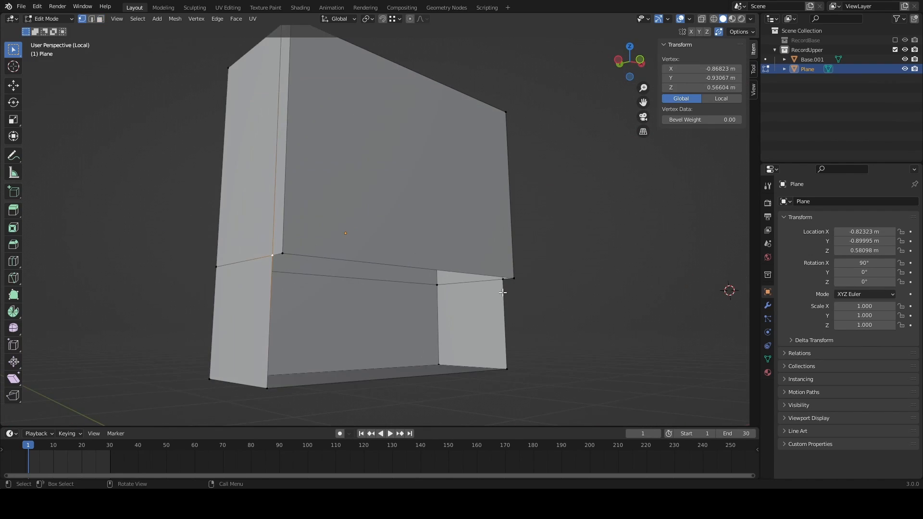
{"action": "key", "text": "f"}
{"action": "middle_click_drag", "start_coordinate": [343, 345], "coordinate": [382, 208]}
{"action": "scroll", "coordinate": [329, 185], "scroll_direction": "down", "scroll_amount": 2}
{"action": "key", "text": "Tab"}
{"action": "key", "text": "slash"}
{"action": "middle_click_drag", "start_coordinate": [434, 250], "coordinate": [392, 255]}
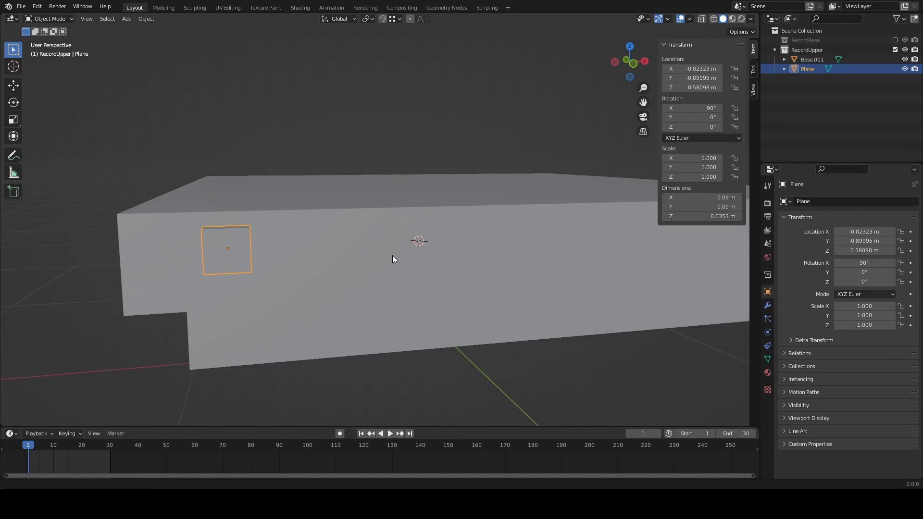
- Snap the 3D cursor to the small block's recessed lower front face
{"action": "scroll", "coordinate": [389, 265], "scroll_direction": "up", "scroll_amount": 3}
{"action": "key", "text": "Tab"}
{"action": "middle_click_drag", "start_coordinate": [233, 297], "coordinate": [353, 261]}
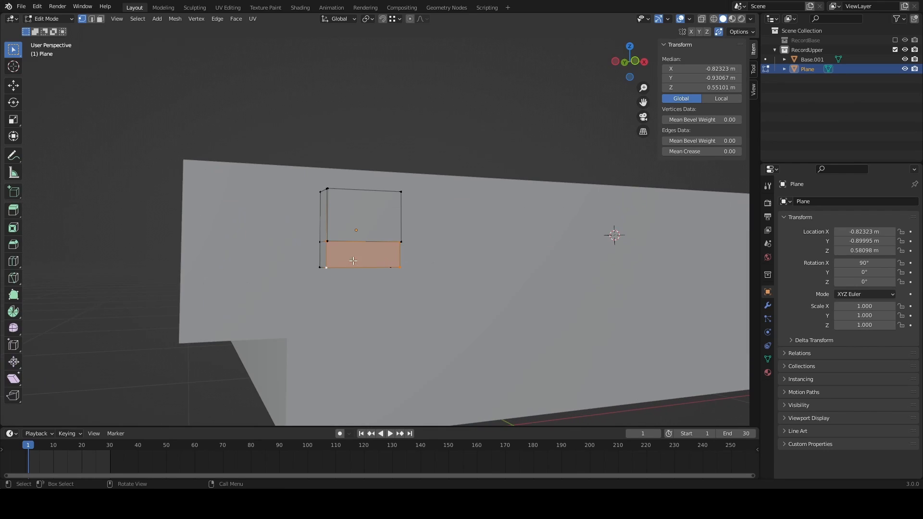
{"action": "key", "text": "shift+s"}
{"action": "left_click", "coordinate": [356, 307]}
{"action": "mouse_move", "coordinate": [356, 308]}
{"action": "middle_mouse_down"}
{"action": "mouse_move", "coordinate": [439, 288]}
{"action": "mouse_move", "coordinate": [367, 293]}
{"action": "mouse_move", "coordinate": [355, 306]}
{"action": "middle_mouse_up"}
{"action": "key", "text": "shift+a"}
{"action": "left_click", "coordinate": [353, 309]}
{"action": "key", "text": "ctrl+z"}
- Add a separate text object at the 3D cursor
{"action": "scroll", "coordinate": [292, 333], "scroll_direction": "up", "scroll_amount": 3}
{"action": "key", "text": "Tab"}
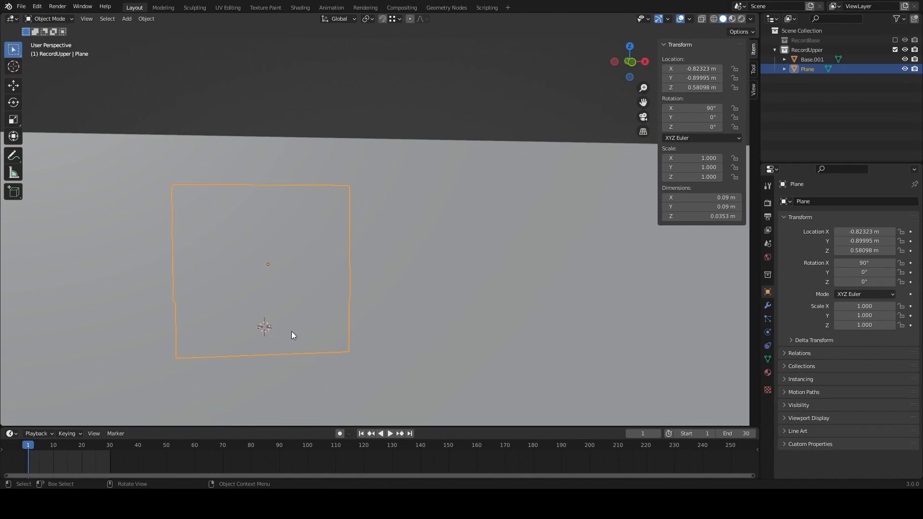
{"action": "key", "text": "shift+a"}
{"action": "mouse_move", "coordinate": [445, 312]}
{"action": "key", "text": "shift+s"}
{"action": "key", "text": "Escape"}
{"action": "key", "text": "shift+a"}
{"action": "left_click", "coordinate": [376, 307]}
- Set the new text's X rotation to 90° and its radius to 0.02 m
{"action": "scroll", "coordinate": [364, 322], "scroll_direction": "down", "scroll_amount": 3}
{"action": "left_click", "coordinate": [123, 396]}
{"action": "type", "text": "90"}
{"action": "key", "text": "Return"}
{"action": "scroll", "coordinate": [181, 325], "scroll_direction": "down", "scroll_amount": 5}
{"action": "left_click_drag", "start_coordinate": [122, 346], "coordinate": [81, 345]}
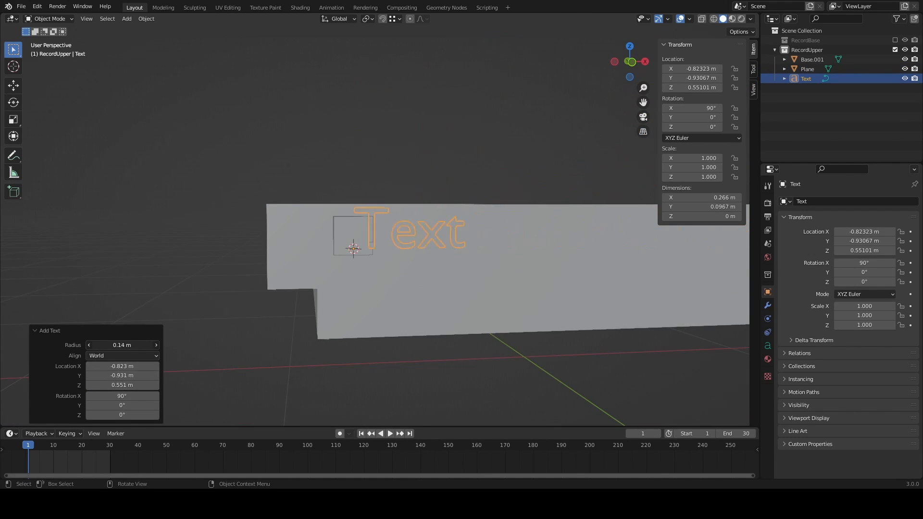
{"action": "key", "text": "KP_Decimal"}
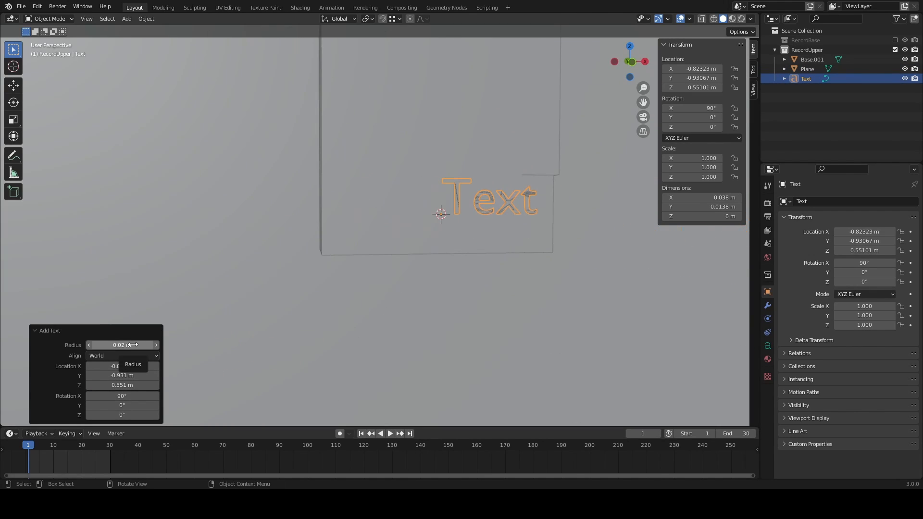
- Replace the default wording of the text object with ONKYO
{"action": "key", "text": "Tab"}
{"action": "key", "text": "BackSpace"}
{"action": "key", "text": "BackSpace"}
{"action": "key", "text": "BackSpace"}
{"action": "key", "text": "BackSpace"}
{"action": "type", "text": "ONKY"}
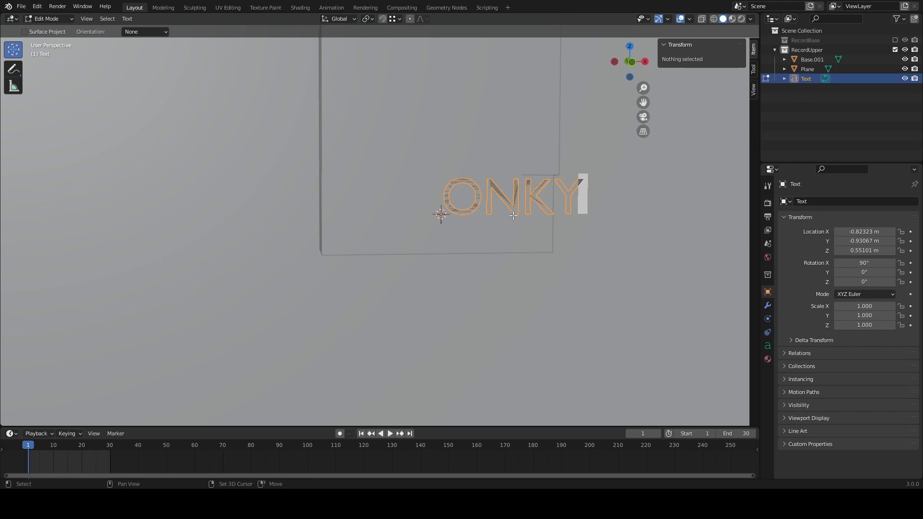
{"action": "type", "text": "O"}
{"action": "scroll", "coordinate": [531, 250], "scroll_direction": "down", "scroll_amount": 2}
{"action": "middle_click_drag", "start_coordinate": [535, 255], "coordinate": [548, 255]}
{"action": "key", "text": "BackSpace"}
{"action": "key", "text": "Tab"}
- Centre the ONKYO text on the recessed face, moving it about -0.036 m along X and -0.007 m along Z
{"action": "left_click", "coordinate": [440, 212]}
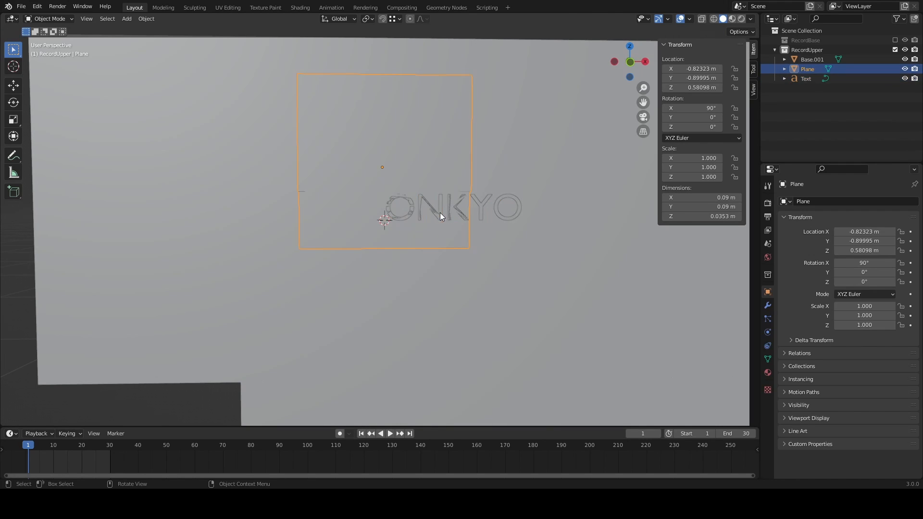
{"action": "left_click", "coordinate": [481, 212]}
{"action": "left_click", "coordinate": [377, 213]}
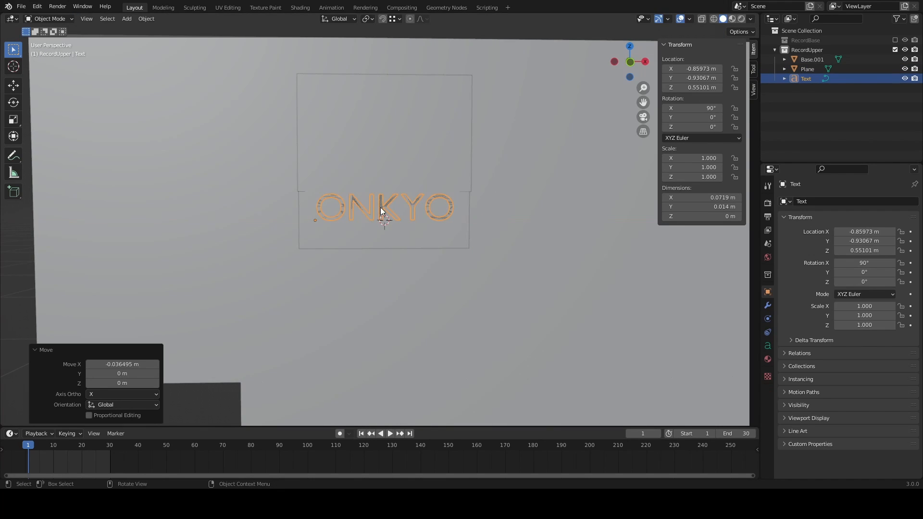
{"action": "key", "text": "g"}
{"action": "key", "text": "z"}
{"action": "left_click", "coordinate": [385, 221]}
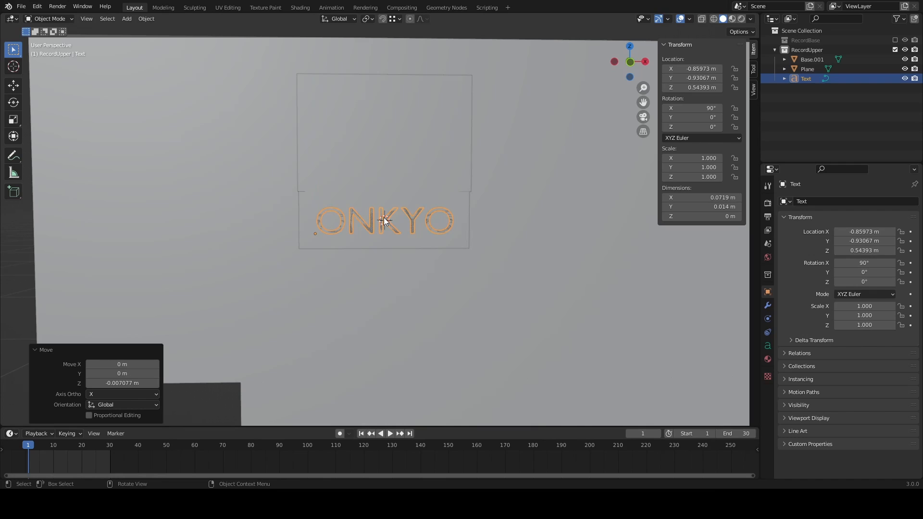
- Set the ONKYO text's origin to its geometry
{"action": "right_click", "coordinate": [347, 215]}
{"action": "left_click", "coordinate": [427, 227]}
{"action": "right_click", "coordinate": [351, 215]}
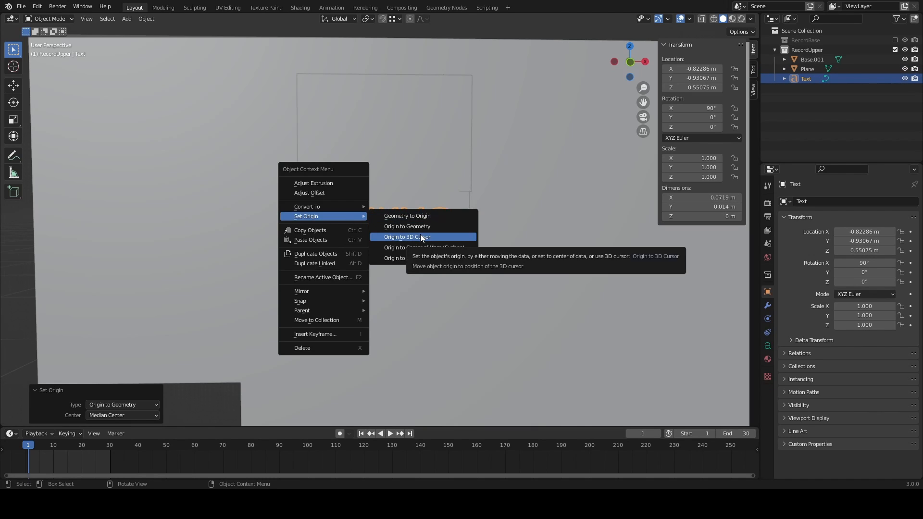
{"action": "left_click", "coordinate": [421, 238]}
{"action": "scroll", "coordinate": [353, 248], "scroll_direction": "up", "scroll_amount": 7}
{"action": "scroll", "coordinate": [361, 250], "scroll_direction": "down", "scroll_amount": 7}
{"action": "right_click", "coordinate": [357, 228]}
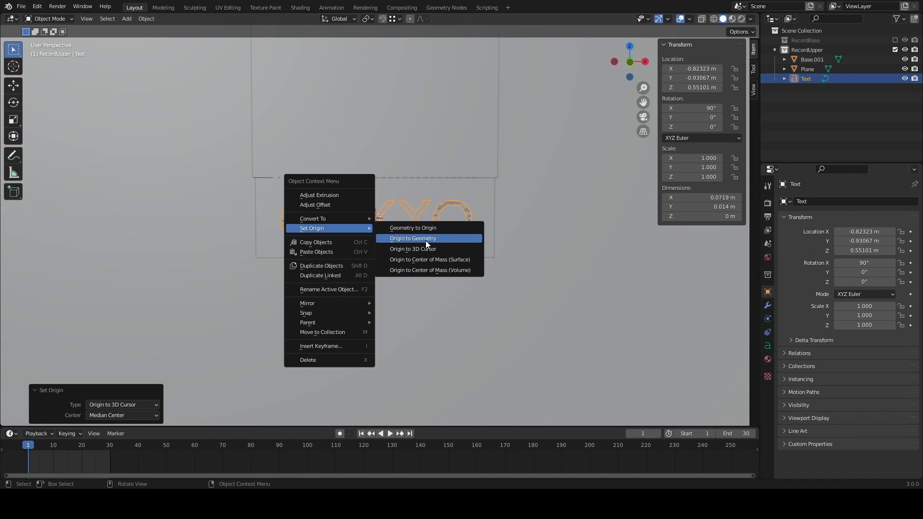
{"action": "left_click", "coordinate": [425, 238]}
- Isolate the ONKYO text in local view and convert it to a mesh
{"action": "key", "text": "KP_Divide"}
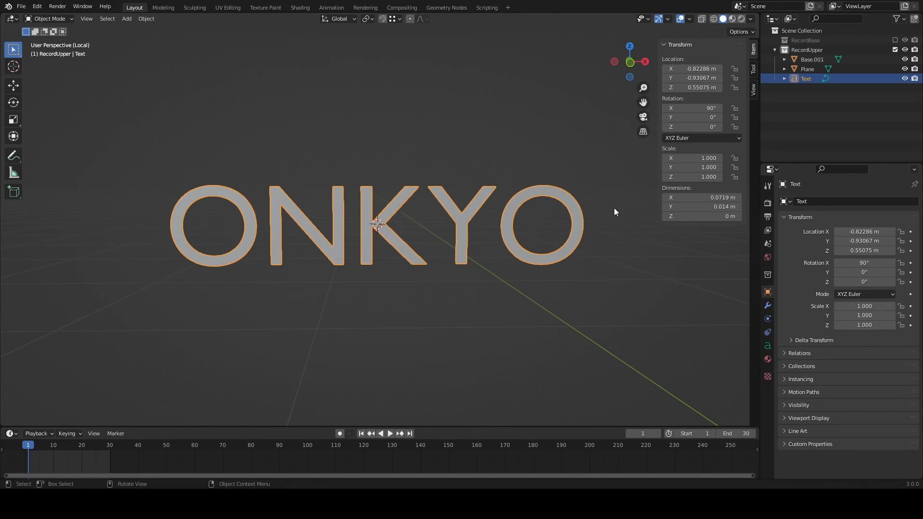
{"action": "right_click", "coordinate": [449, 220]}
{"action": "mouse_move", "coordinate": [421, 207]}
{"action": "left_click", "coordinate": [514, 222]}
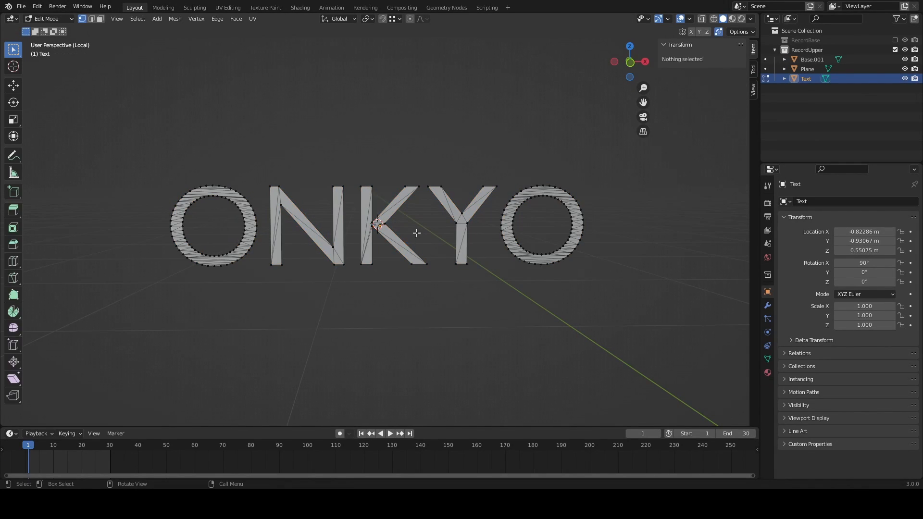
- Add a Decimate modifier in Planar mode to the lettering mesh and apply it
{"action": "left_click", "coordinate": [768, 306]}
{"action": "left_click", "coordinate": [817, 201]}
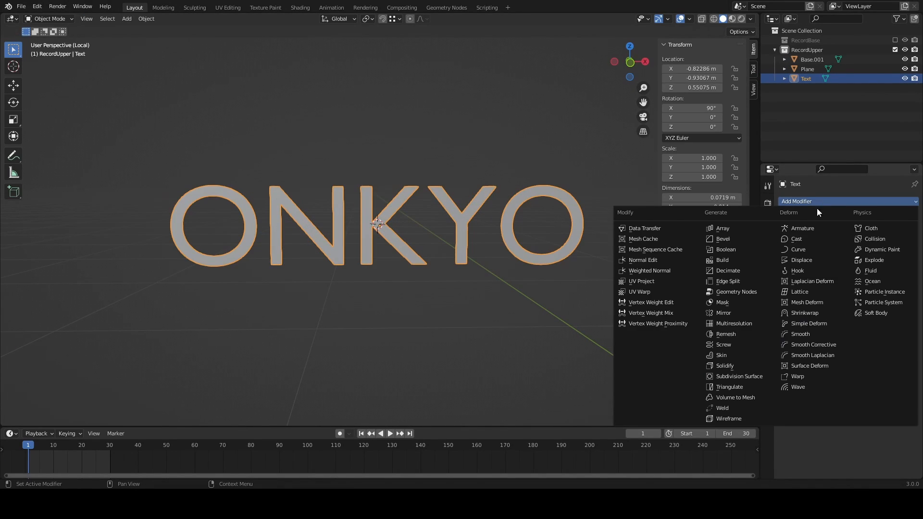
{"action": "left_click", "coordinate": [736, 258]}
{"action": "left_click", "coordinate": [908, 231]}
{"action": "key", "text": "Tab"}
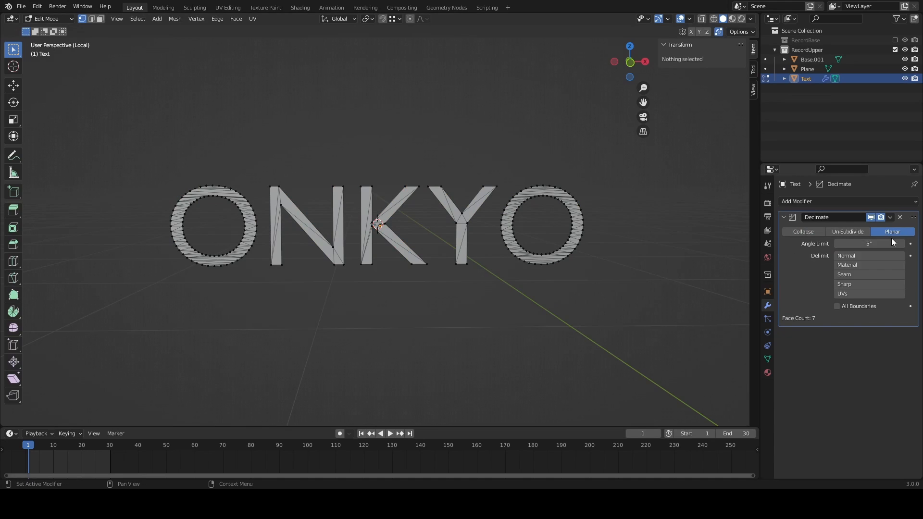
{"action": "key", "text": "Tab"}
{"action": "left_click", "coordinate": [889, 218]}
{"action": "left_click", "coordinate": [864, 229]}
{"action": "key", "text": "Tab"}
{"action": "scroll", "coordinate": [298, 234], "scroll_direction": "up", "scroll_amount": 2}
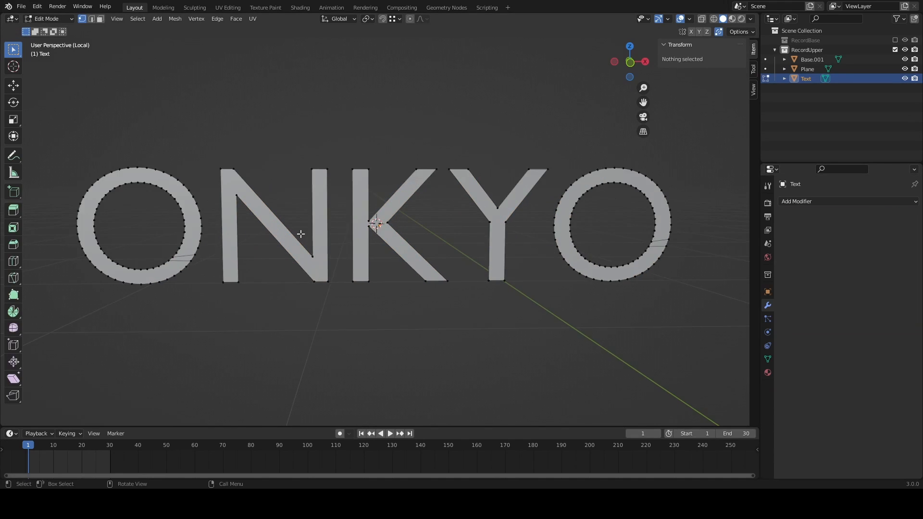
- Select the whole first O and merge its vertices by distance with a threshold of 0.00001 m
{"action": "scroll", "coordinate": [300, 235], "scroll_direction": "down", "scroll_amount": 2}
{"action": "middle_click_drag", "start_coordinate": [194, 225], "coordinate": [251, 228], "text": "shift"}
{"action": "key", "text": "l"}
{"action": "left_click", "coordinate": [138, 19]}
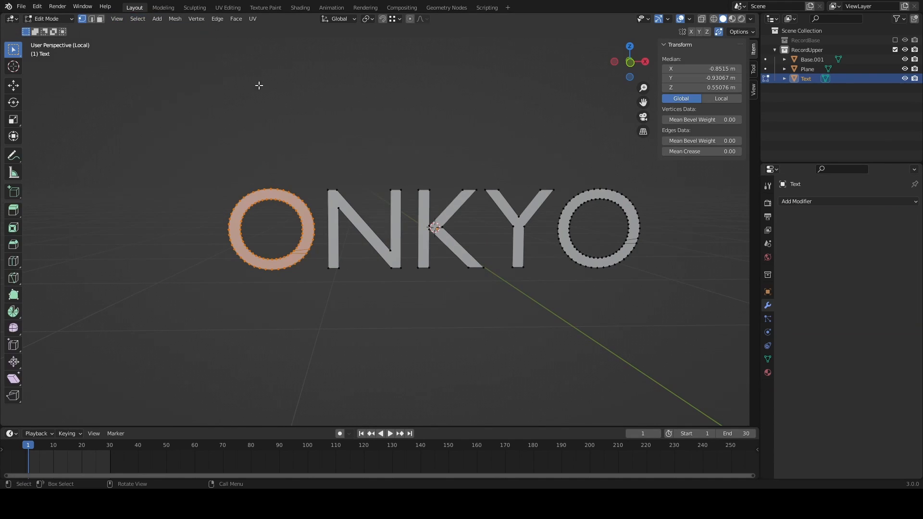
{"action": "key", "text": "m"}
{"action": "left_click", "coordinate": [242, 272]}
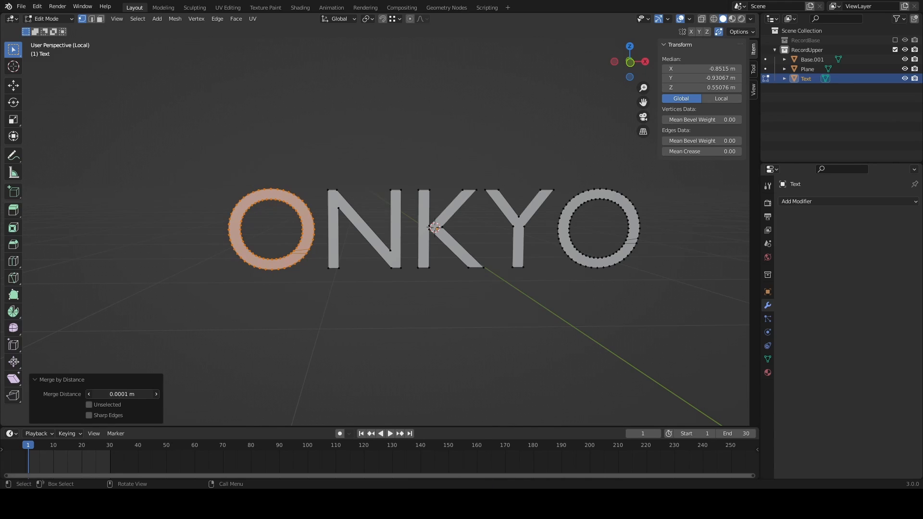
{"action": "mouse_move", "coordinate": [122, 393]}
{"action": "left_mouse_down"}
{"action": "mouse_move", "coordinate": [130, 393]}
{"action": "mouse_move", "coordinate": [122, 394]}
{"action": "left_mouse_up"}
{"action": "scroll", "coordinate": [381, 220], "scroll_direction": "down", "scroll_amount": 1}
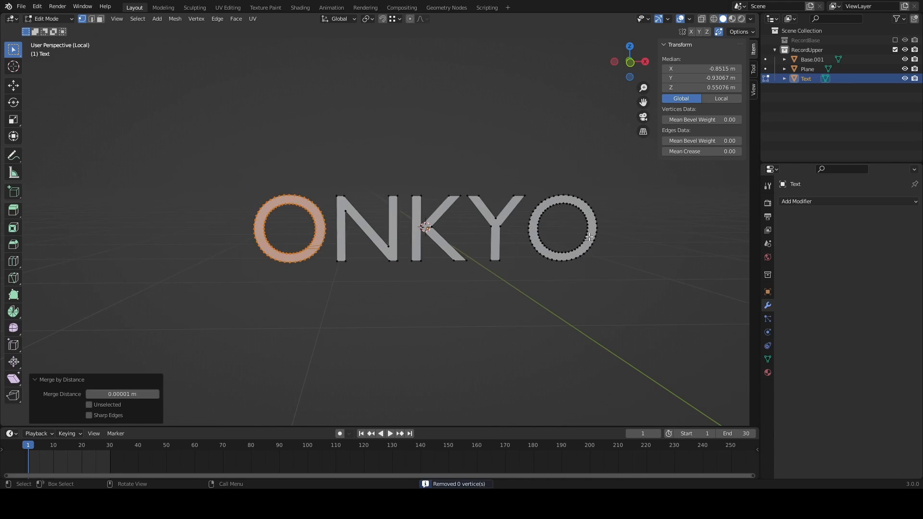
- Try to extrude all the flat letters by about 0.001 m
{"action": "key", "text": "Tab"}
{"action": "key", "text": "Tab"}
{"action": "middle_click_drag", "start_coordinate": [381, 220], "coordinate": [412, 247]}
{"action": "key", "text": "Tab"}
{"action": "key", "text": "Tab"}
{"action": "key", "text": "e"}
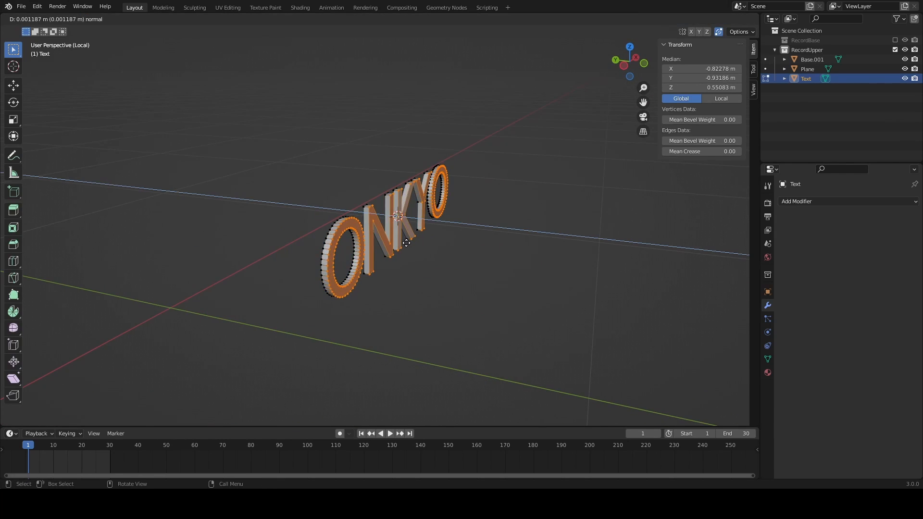
{"action": "left_click", "coordinate": [408, 242]}
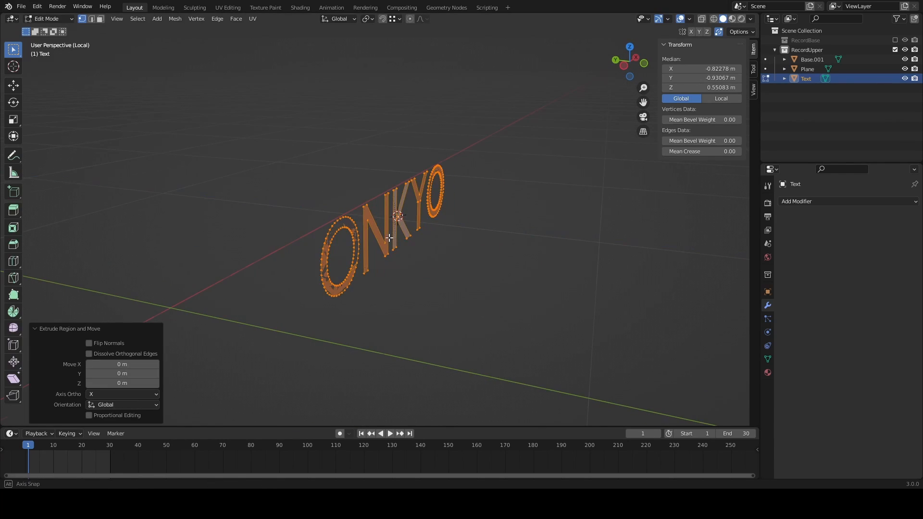
- Try thickening the letters with a Solidify modifier and undo the attempt
{"action": "left_click", "coordinate": [848, 201]}
{"action": "left_click", "coordinate": [725, 360]}
{"action": "middle_click_drag", "start_coordinate": [373, 303], "coordinate": [461, 283]}
{"action": "key", "text": "ctrl+x"}
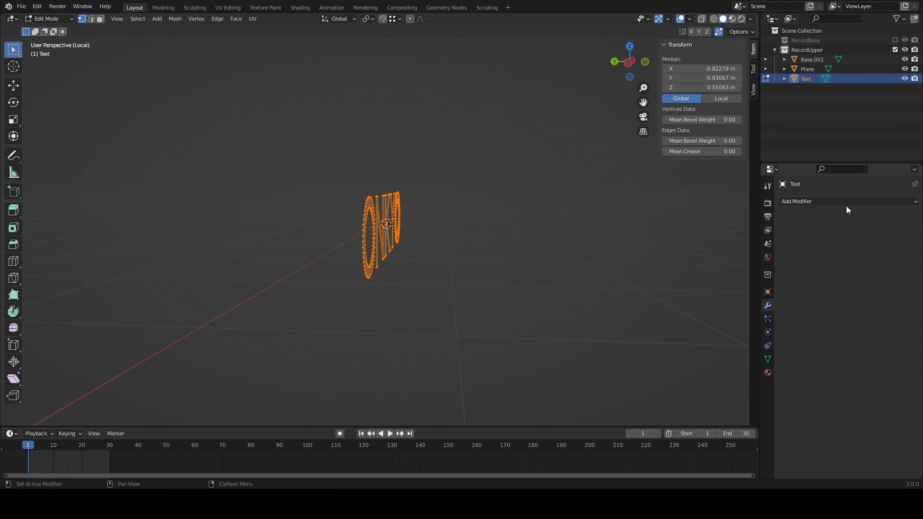
{"action": "left_click", "coordinate": [395, 230]}
{"action": "key", "text": "Tab"}
{"action": "middle_click_drag", "start_coordinate": [395, 230], "coordinate": [363, 250]}
{"action": "key", "text": "ctrl+z"}
{"action": "key", "text": "ctrl+z"}
- Try extruding the letters forward by about 0.003 m and deleting the front face that fills the first O
{"action": "key", "text": "e"}
{"action": "left_click", "coordinate": [379, 249]}
{"action": "middle_click_drag", "start_coordinate": [448, 245], "coordinate": [394, 267]}
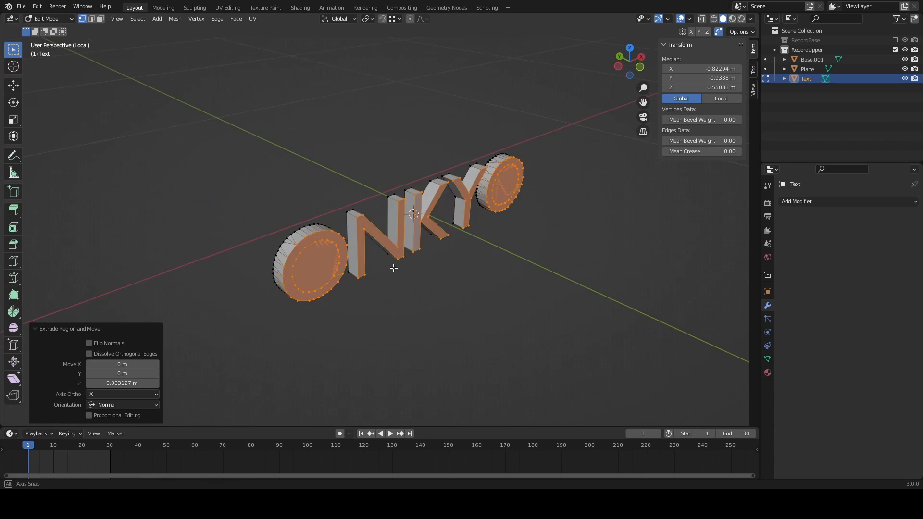
{"action": "key", "text": "alt+a"}
{"action": "middle_click_drag", "start_coordinate": [312, 332], "coordinate": [277, 320]}
{"action": "key", "text": "3"}
{"action": "left_click", "coordinate": [288, 234]}
{"action": "key", "text": "x"}
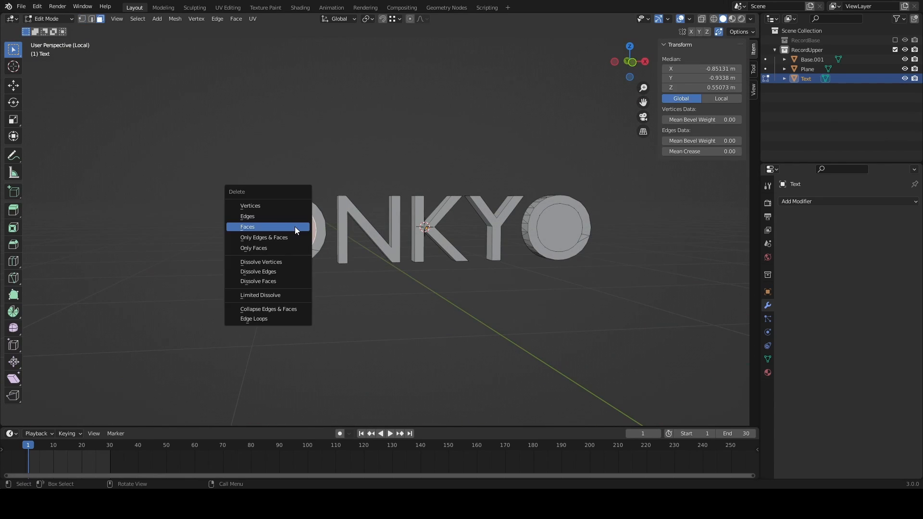
{"action": "left_click", "coordinate": [295, 231]}
{"action": "left_click", "coordinate": [295, 230]}
{"action": "key", "text": "x"}
{"action": "key", "text": "Escape"}
{"action": "key", "text": "Tab"}
- Extrude all the letters backward, towards the block, by about 0.004 m
{"action": "middle_click_drag", "start_coordinate": [321, 252], "coordinate": [449, 228]}
{"action": "key", "text": "Tab"}
{"action": "key", "text": "1"}
{"action": "key", "text": "a"}
{"action": "key", "text": "e"}
{"action": "left_click", "coordinate": [369, 237]}
- Delete the back face that covers the opening of the first O
{"action": "key", "text": "3"}
{"action": "key", "text": "alt+a"}
{"action": "left_click", "coordinate": [449, 228]}
{"action": "scroll", "coordinate": [450, 228], "scroll_direction": "up", "scroll_amount": 3}
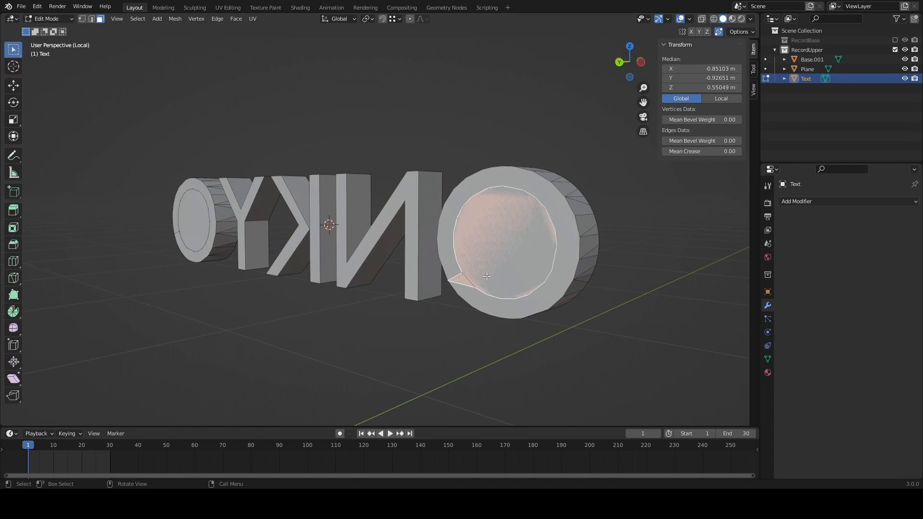
{"action": "key", "text": "x"}
{"action": "left_click", "coordinate": [541, 233]}
{"action": "middle_click_drag", "start_coordinate": [542, 233], "coordinate": [532, 237]}
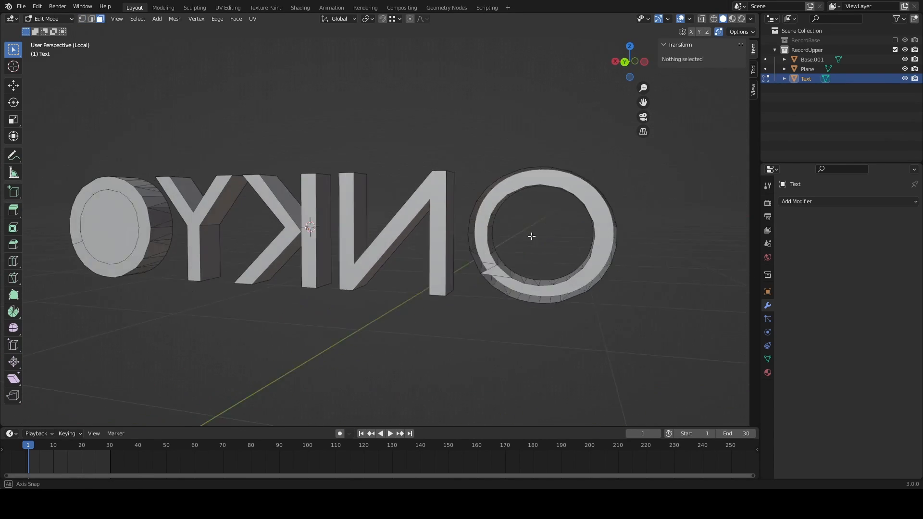
- Delete the back face that covers the opening of the last O and leave local view
{"action": "middle_click_drag", "start_coordinate": [114, 226], "coordinate": [344, 244], "text": "shift"}
{"action": "left_click", "coordinate": [344, 244]}
{"action": "key", "text": "x"}
{"action": "left_click", "coordinate": [344, 244]}
{"action": "middle_click_drag", "start_coordinate": [663, 252], "coordinate": [480, 265], "text": "shift"}
{"action": "middle_click_drag", "start_coordinate": [480, 265], "coordinate": [468, 266]}
{"action": "key", "text": "Tab"}
{"action": "key", "text": "slash"}
{"action": "key", "text": "1"}
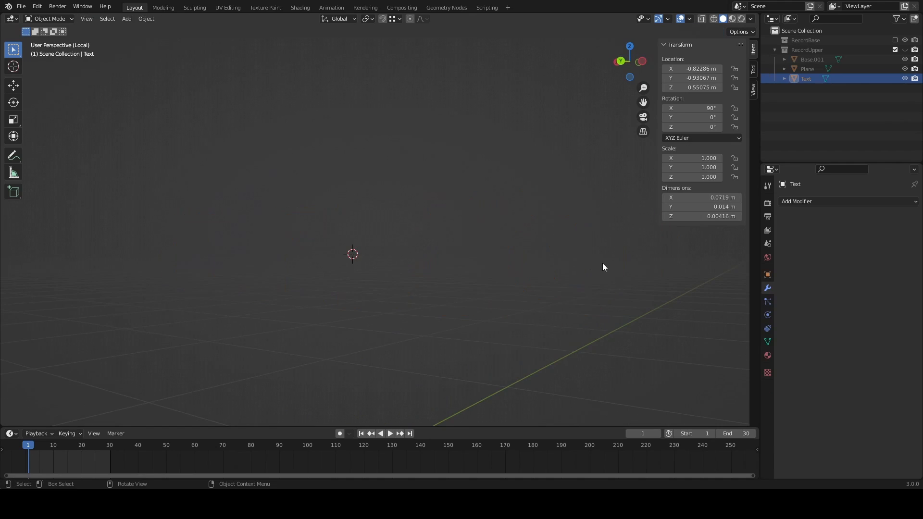
{"action": "key", "text": "Tab"}
{"action": "middle_click_drag", "start_coordinate": [621, 264], "coordinate": [444, 270]}
{"action": "key", "text": "Tab"}
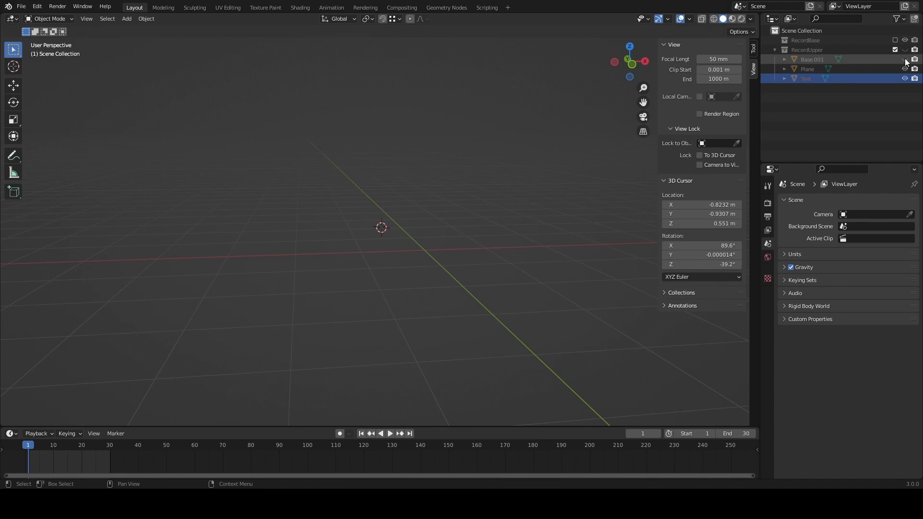
{"action": "left_click", "coordinate": [812, 58]}
{"action": "left_click", "coordinate": [775, 50]}
{"action": "right_click", "coordinate": [345, 199]}
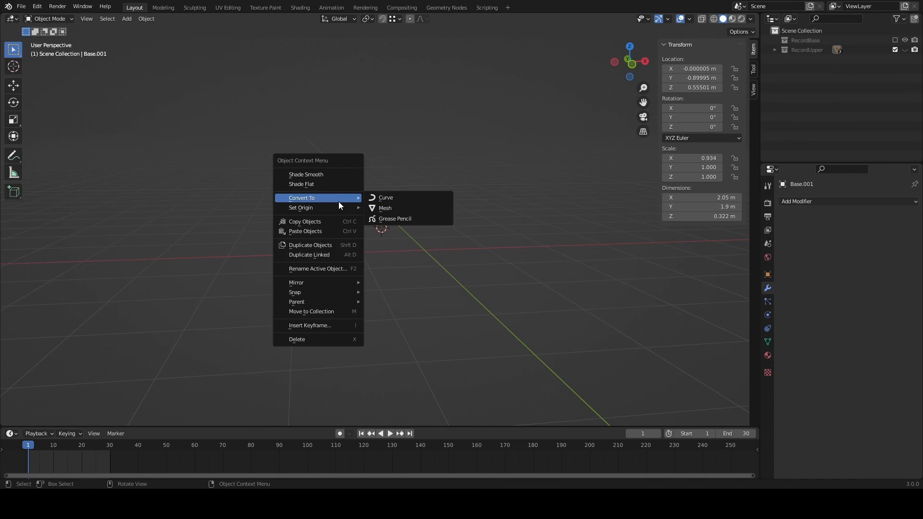
{"action": "key", "text": "ctrl+z"}
{"action": "key", "text": "ctrl+z"}
{"action": "key", "text": "ctrl+z"}
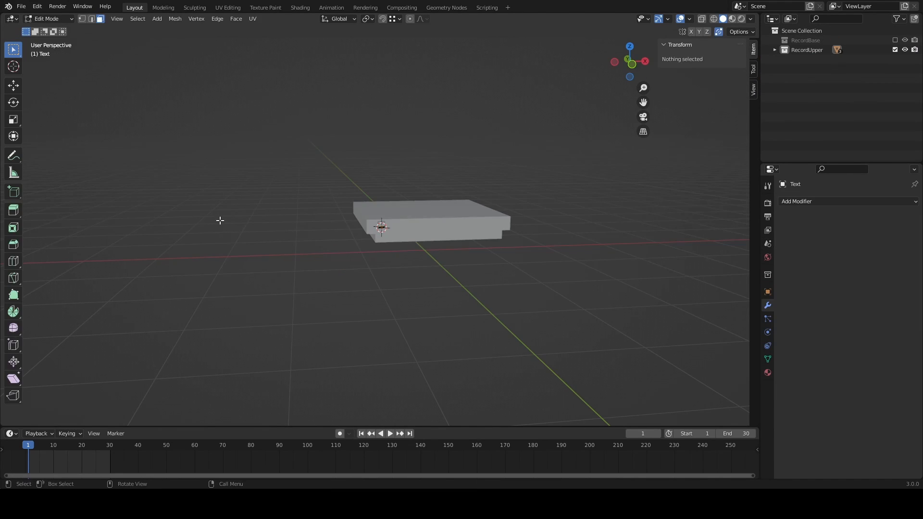
- Isolate the ONKYO lettering in local view and open its mesh for editing at the back of the last O
{"action": "scroll", "coordinate": [394, 231], "scroll_direction": "up", "scroll_amount": 8}
{"action": "middle_click_drag", "start_coordinate": [394, 230], "coordinate": [323, 244]}
{"action": "key", "text": "Tab"}
{"action": "key", "text": "Tab"}
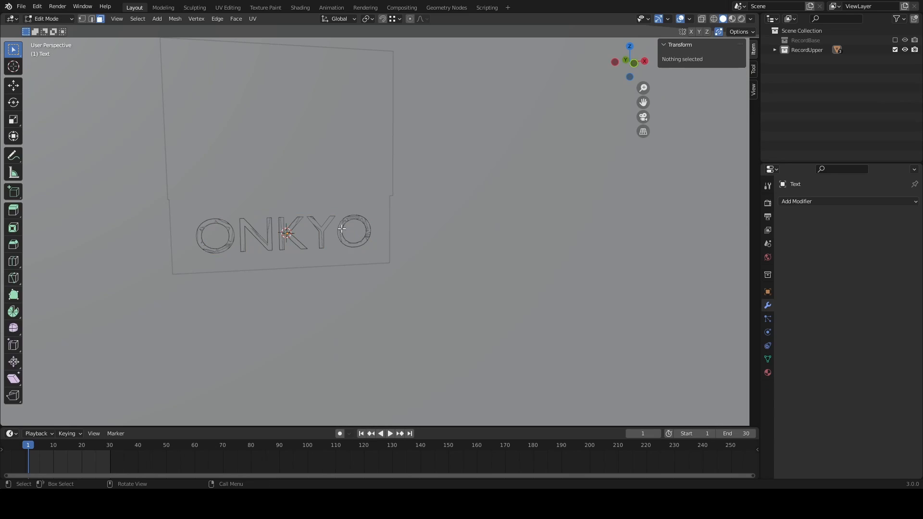
{"action": "key", "text": "l"}
{"action": "left_click", "coordinate": [775, 50]}
{"action": "key", "text": "Tab"}
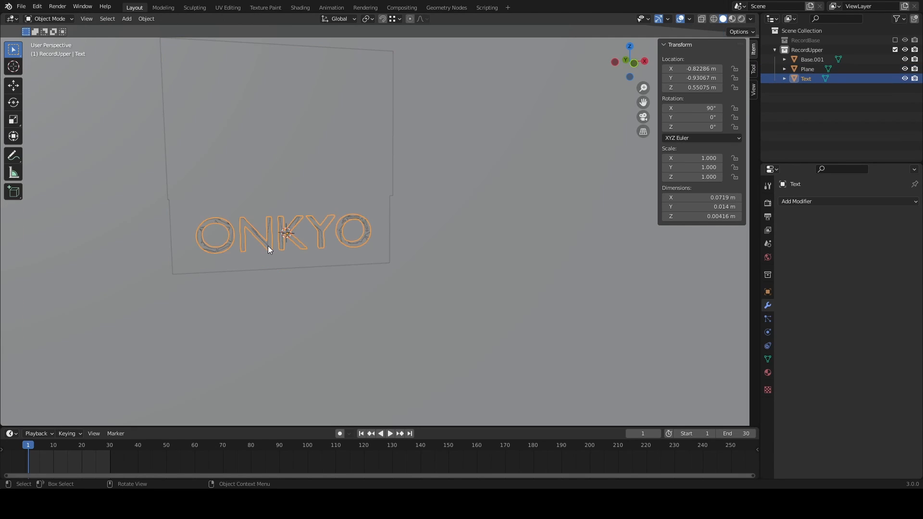
{"action": "key", "text": "slash"}
{"action": "middle_click_drag", "start_coordinate": [327, 249], "coordinate": [409, 247]}
{"action": "key", "text": "Tab"}
{"action": "middle_click_drag", "start_coordinate": [332, 244], "coordinate": [428, 243]}
{"action": "middle_click_drag", "start_coordinate": [226, 252], "coordinate": [357, 247], "text": "shift"}
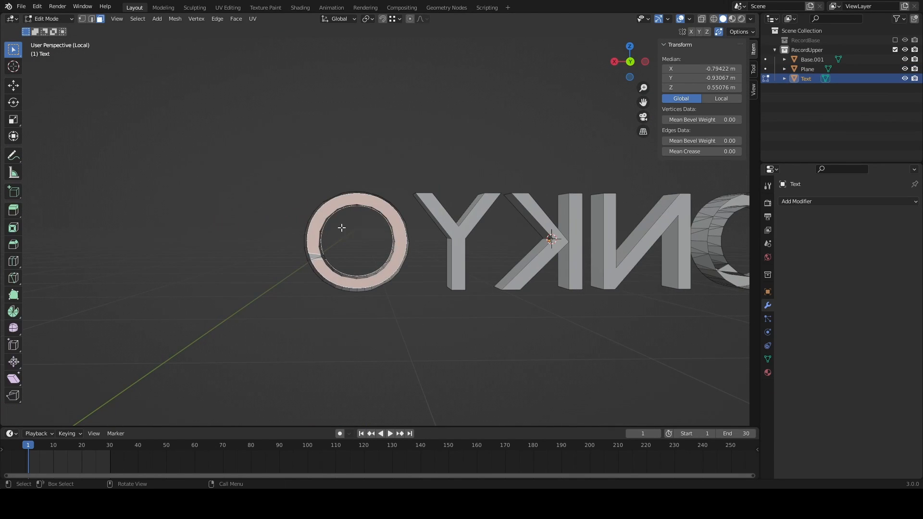
- Try filling the inner and outer rim loops on the back of the last O with faces
{"action": "key", "text": "1"}
{"action": "key", "text": "h"}
{"action": "key", "text": "alt+h"}
{"action": "left_click", "coordinate": [327, 214], "text": "alt"}
{"action": "scroll", "coordinate": [329, 227], "scroll_direction": "up", "scroll_amount": 3}
{"action": "scroll", "coordinate": [328, 227], "scroll_direction": "up", "scroll_amount": 2}
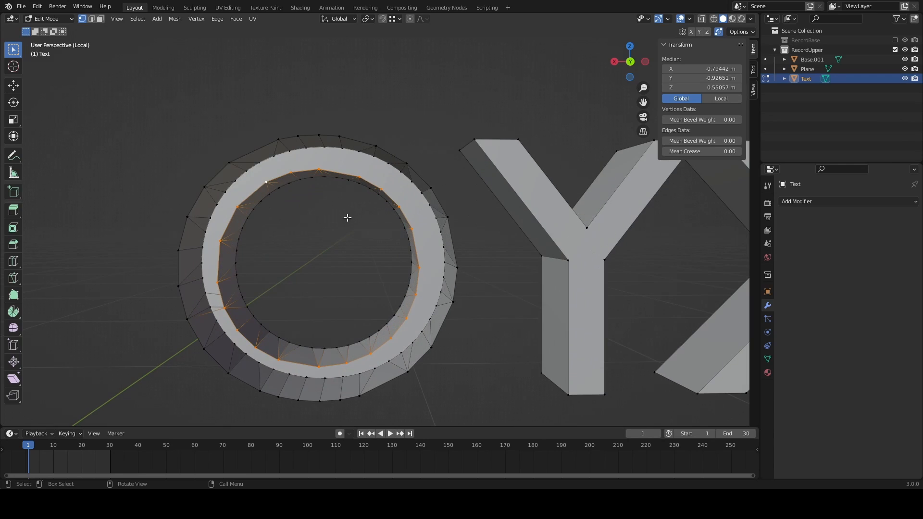
{"action": "key", "text": "f"}
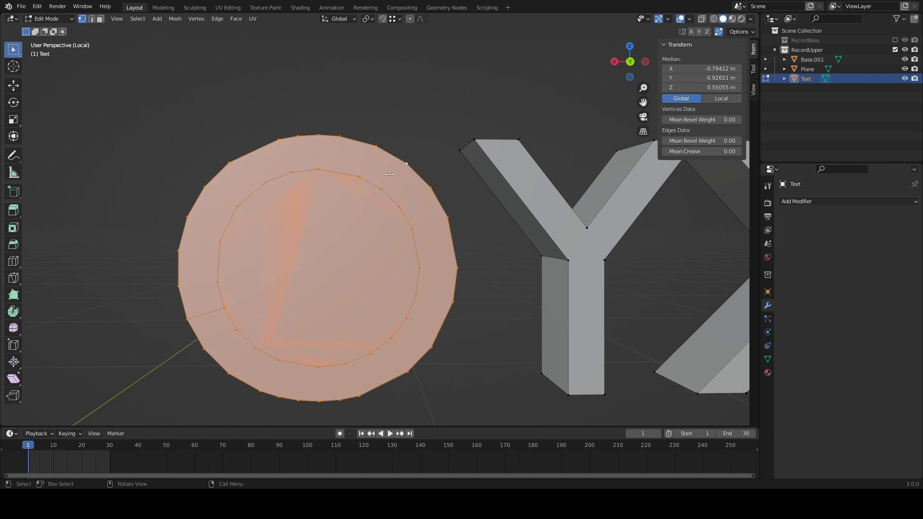
{"action": "key", "text": "ctrl+z"}
- Delete the seam edges joining the last O's inner and outer rims on both the back and the front
{"action": "middle_click_drag", "start_coordinate": [226, 312], "coordinate": [257, 301]}
{"action": "left_click", "coordinate": [256, 302]}
{"action": "scroll", "coordinate": [241, 346], "scroll_direction": "up", "scroll_amount": 4}
{"action": "middle_click_drag", "start_coordinate": [207, 346], "coordinate": [245, 354]}
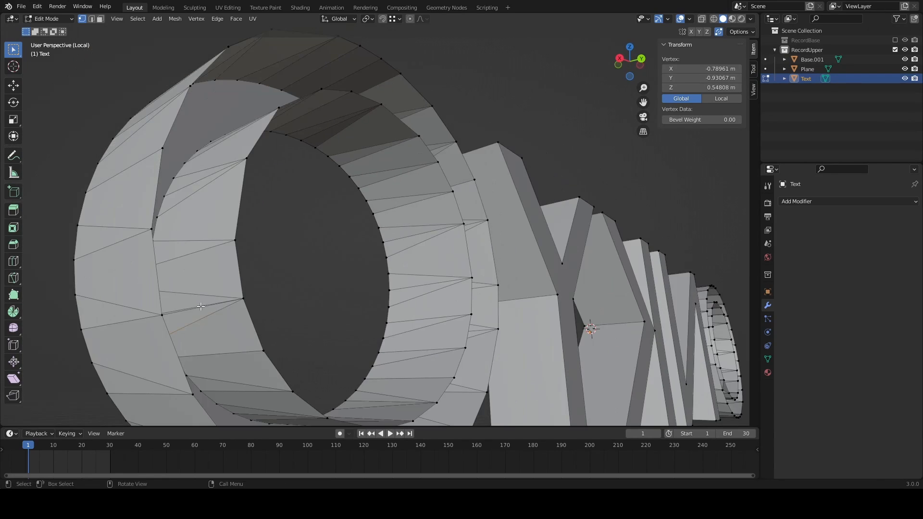
{"action": "middle_click_drag", "start_coordinate": [200, 307], "coordinate": [241, 357]}
{"action": "key", "text": "2"}
{"action": "left_click", "coordinate": [115, 327]}
{"action": "key", "text": "x"}
{"action": "left_click", "coordinate": [132, 350]}
{"action": "left_click", "coordinate": [556, 326]}
{"action": "middle_click_drag", "start_coordinate": [557, 325], "coordinate": [312, 173]}
{"action": "key", "text": "x"}
{"action": "left_click", "coordinate": [577, 330]}
- Try closing the open back of the last O by filling its complete rim loops
{"action": "left_click", "coordinate": [312, 173], "text": "alt"}
{"action": "key", "text": "f"}
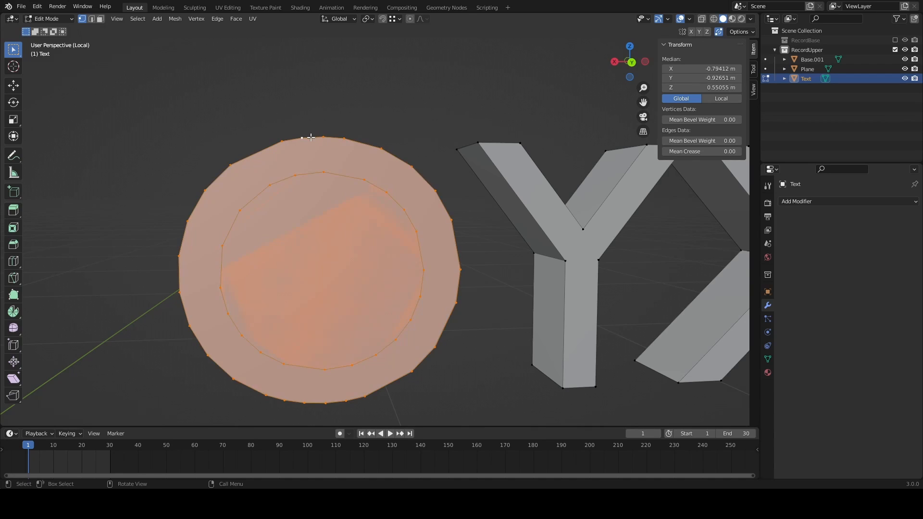
{"action": "key", "text": "ctrl+z"}
{"action": "middle_click_drag", "start_coordinate": [319, 258], "coordinate": [346, 179]}
{"action": "key", "text": "f"}
{"action": "key", "text": "alt+a"}
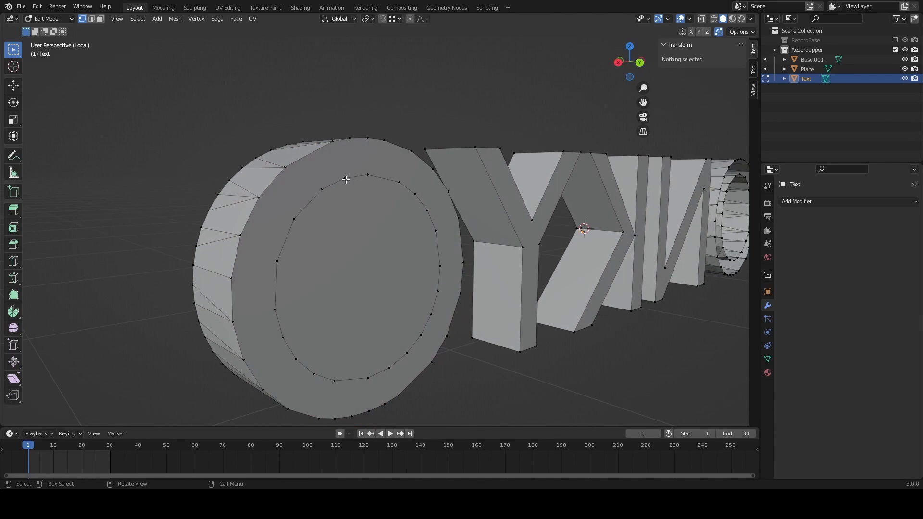
{"action": "key", "text": "ctrl+z"}
{"action": "key", "text": "ctrl+z"}
- Try filling sections of the last O's back ring from partial selections of inner and outer rim vertices
{"action": "scroll", "coordinate": [358, 210], "scroll_direction": "up", "scroll_amount": 4}
{"action": "middle_click_drag", "start_coordinate": [388, 216], "coordinate": [408, 218]}
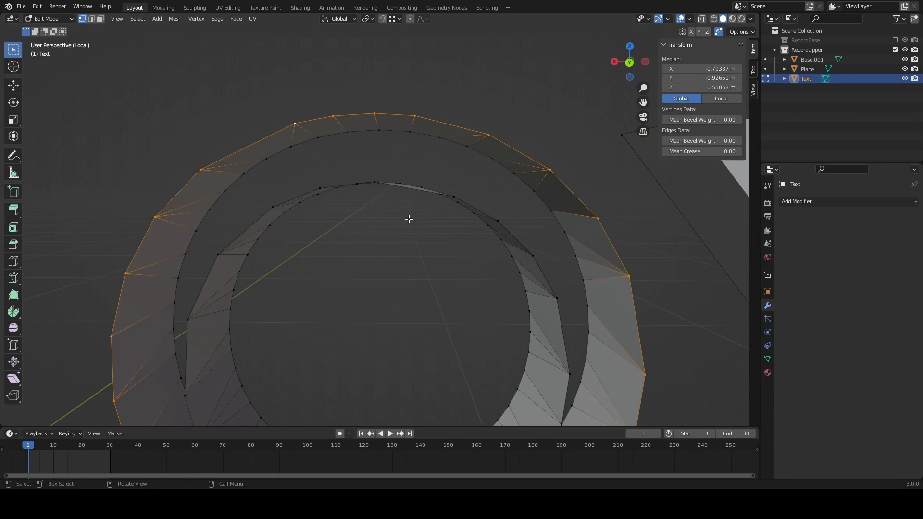
{"action": "left_click_drag", "start_coordinate": [205, 106], "coordinate": [489, 126]}
{"action": "scroll", "coordinate": [375, 173], "scroll_direction": "up", "scroll_amount": 1}
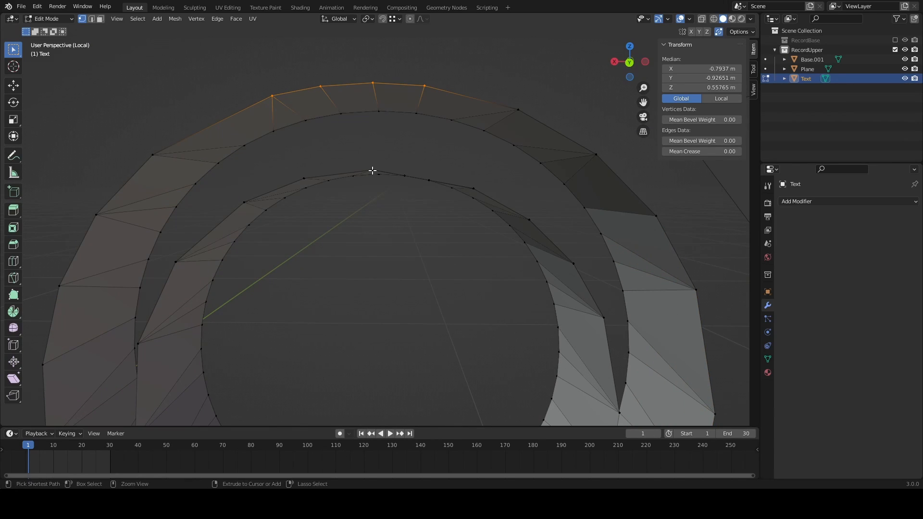
{"action": "left_click", "coordinate": [372, 170], "text": "ctrl"}
{"action": "key", "text": "f"}
{"action": "middle_click_drag", "start_coordinate": [372, 170], "coordinate": [499, 280]}
{"action": "key", "text": "ctrl+z"}
{"action": "scroll", "coordinate": [385, 210], "scroll_direction": "down", "scroll_amount": 5}
{"action": "left_click", "coordinate": [498, 282]}
{"action": "left_click", "coordinate": [472, 282], "text": "ctrl"}
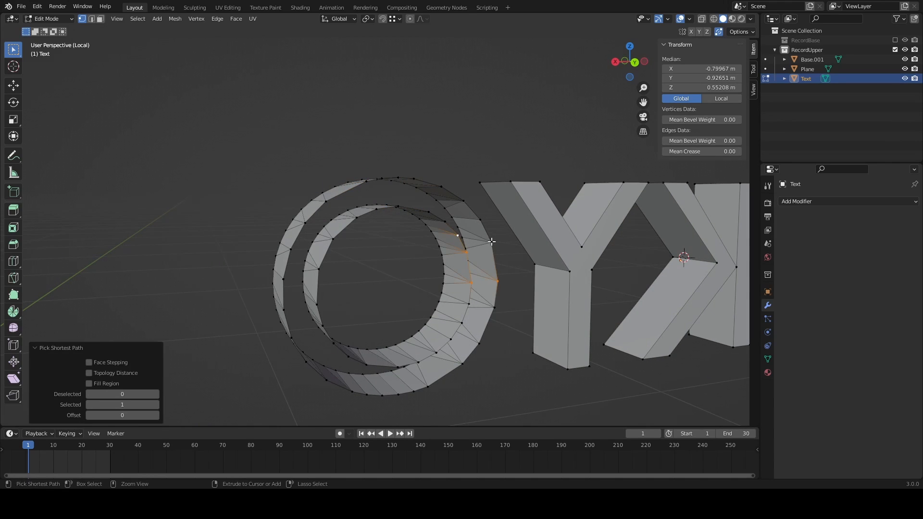
{"action": "middle_click_drag", "start_coordinate": [462, 241], "coordinate": [447, 235]}
{"action": "key", "text": "ctrl+z"}
- Try selecting the upper half of the last O's rim vertices through the mesh with X-ray in front view
{"action": "key", "text": "KP_1"}
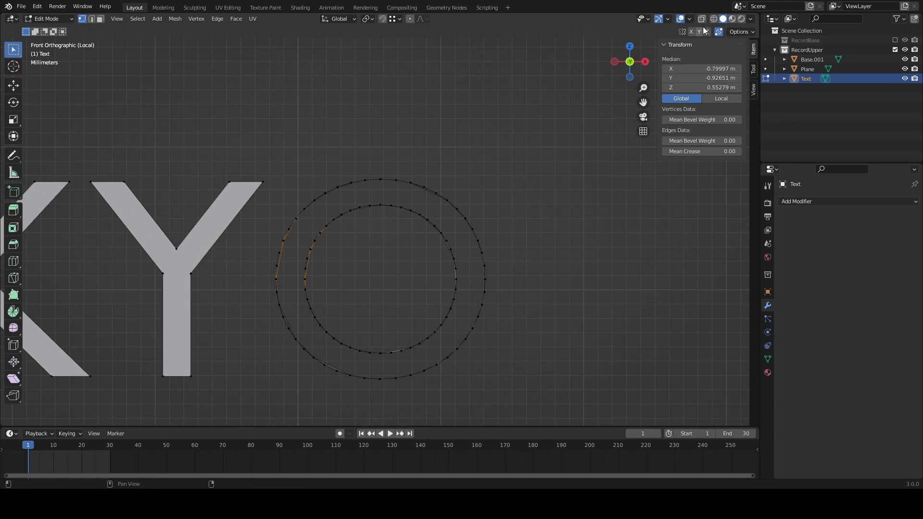
{"action": "key", "text": "alt+z"}
{"action": "left_click_drag", "start_coordinate": [275, 171], "coordinate": [511, 287]}
{"action": "middle_click_drag", "start_coordinate": [480, 275], "coordinate": [220, 271]}
{"action": "key", "text": "alt+a"}
{"action": "key", "text": "alt+z"}
{"action": "middle_click_drag", "start_coordinate": [375, 235], "coordinate": [505, 260]}
{"action": "key", "text": "3"}
{"action": "left_click", "coordinate": [385, 235]}
{"action": "key", "text": "ctrl+z"}
{"action": "key", "text": "ctrl+z"}
{"action": "key", "text": "ctrl+z"}
{"action": "middle_click_drag", "start_coordinate": [370, 264], "coordinate": [445, 274]}
{"action": "key", "text": "ctrl+z"}
{"action": "scroll", "coordinate": [505, 264], "scroll_direction": "up", "scroll_amount": 2}
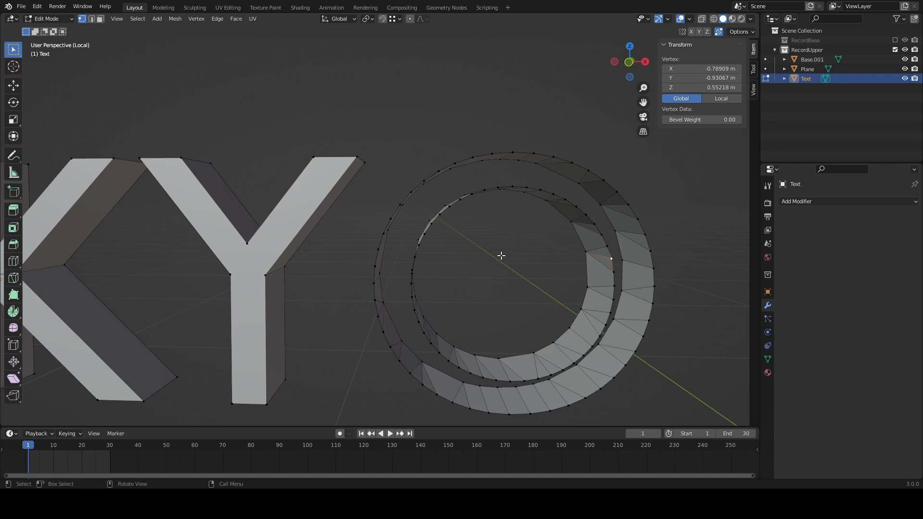
- Try filling the upper-right quarter of the last O's front ring with a single face
{"action": "mouse_move", "coordinate": [501, 255]}
{"action": "middle_mouse_down"}
{"action": "mouse_move", "coordinate": [548, 229]}
{"action": "mouse_move", "coordinate": [498, 257]}
{"action": "middle_mouse_up"}
{"action": "middle_click_drag", "start_coordinate": [498, 257], "coordinate": [378, 321], "text": "shift"}
{"action": "scroll", "coordinate": [379, 321], "scroll_direction": "down", "scroll_amount": 2}
{"action": "scroll", "coordinate": [495, 306], "scroll_direction": "up", "scroll_amount": 2}
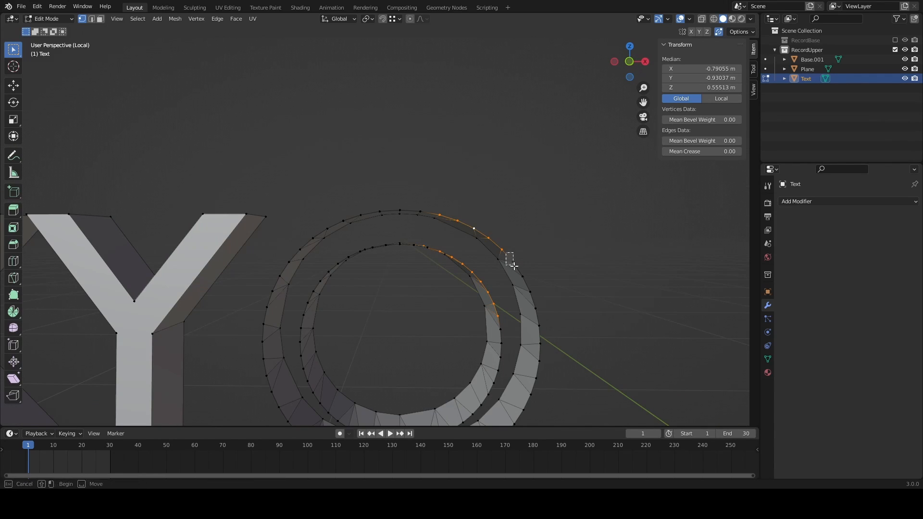
{"action": "key", "text": "f"}
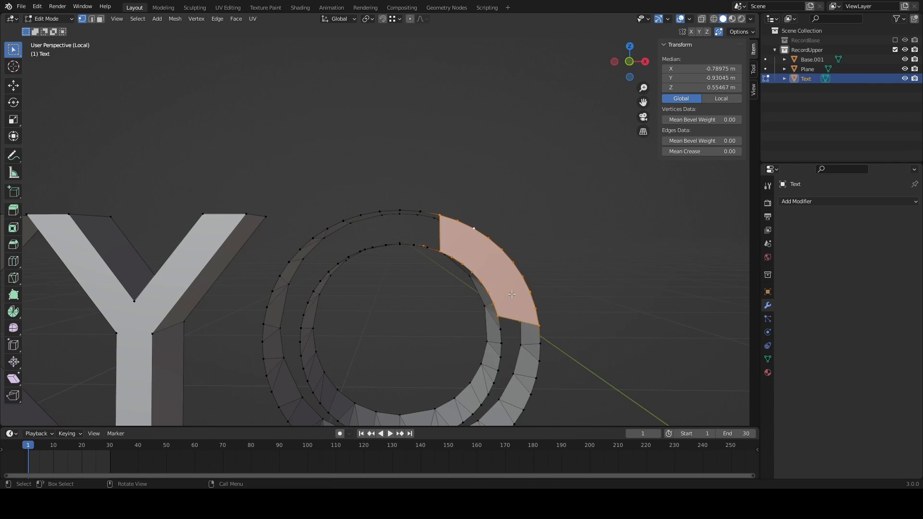
{"action": "middle_click_drag", "start_coordinate": [535, 290], "coordinate": [521, 327]}
{"action": "left_click_drag", "start_coordinate": [446, 248], "coordinate": [446, 247]}
{"action": "key", "text": "alt+a"}
{"action": "middle_click_drag", "start_coordinate": [446, 248], "coordinate": [383, 194]}
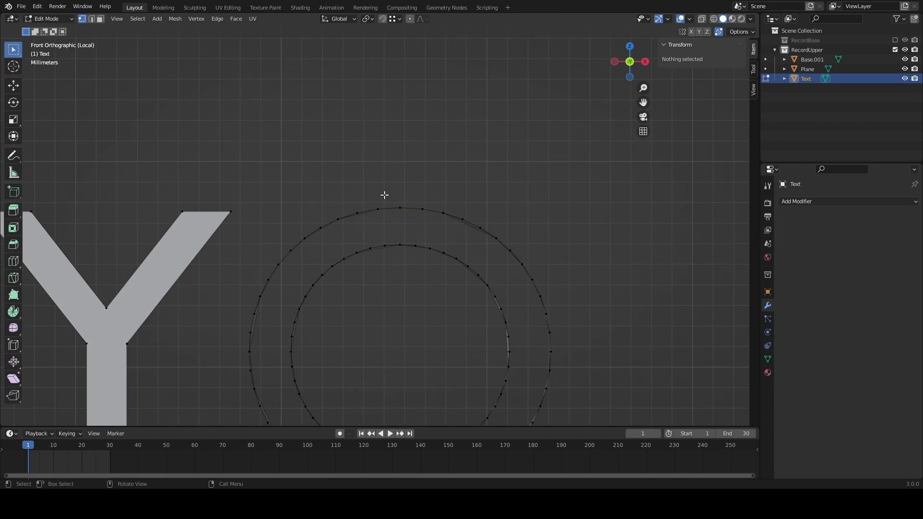
- Try filling the upper half of the last O's front ring from a box selection in front view
{"action": "scroll", "coordinate": [383, 194], "scroll_direction": "down", "scroll_amount": 2}
{"action": "left_click_drag", "start_coordinate": [274, 320], "coordinate": [596, 207]}
{"action": "key", "text": "f"}
{"action": "left_click_drag", "start_coordinate": [280, 205], "coordinate": [534, 415]}
{"action": "key", "text": "ctrl+z"}
{"action": "key", "text": "ctrl+z"}
{"action": "key", "text": "ctrl+z"}
{"action": "key", "text": "f"}
{"action": "key", "text": "ctrl+z"}
- Fill the last O's front ring with faces in two parts, the upper half and the lower half
{"action": "left_click_drag", "start_coordinate": [272, 310], "coordinate": [594, 202]}
{"action": "left_click_drag", "start_coordinate": [285, 306], "coordinate": [524, 209]}
{"action": "left_click_drag", "start_coordinate": [288, 313], "coordinate": [506, 387]}
{"action": "key", "text": "f"}
{"action": "key", "text": "f"}
{"action": "left_click_drag", "start_coordinate": [280, 309], "coordinate": [519, 420]}
{"action": "key", "text": "f"}
{"action": "middle_click_drag", "start_coordinate": [504, 412], "coordinate": [474, 339]}
{"action": "middle_click_drag", "start_coordinate": [474, 339], "coordinate": [511, 351]}
- Leave mesh editing and local view, and move the ONKYO lettering about 0.0036 m forward along negative Y
{"action": "key", "text": "Tab"}
{"action": "key", "text": "KP_Divide"}
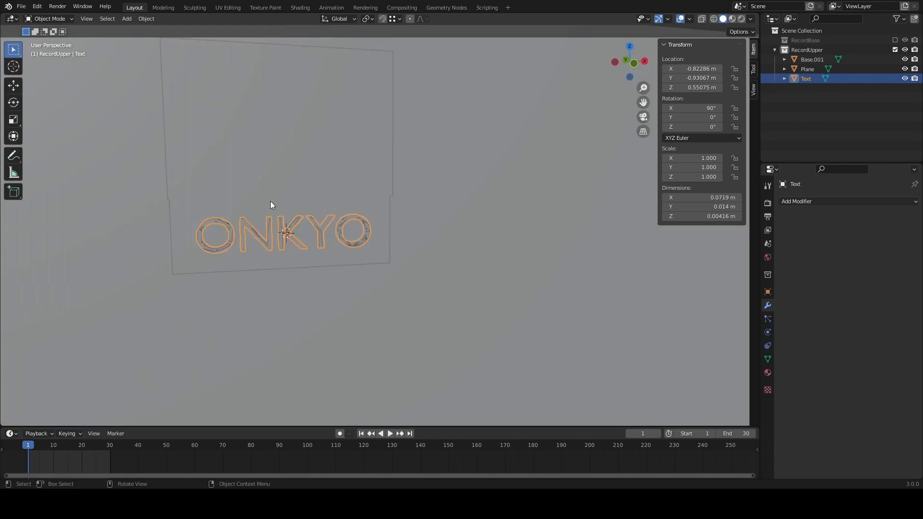
{"action": "scroll", "coordinate": [589, 280], "scroll_direction": "up", "scroll_amount": 3}
{"action": "key", "text": "g"}
{"action": "key", "text": "y"}
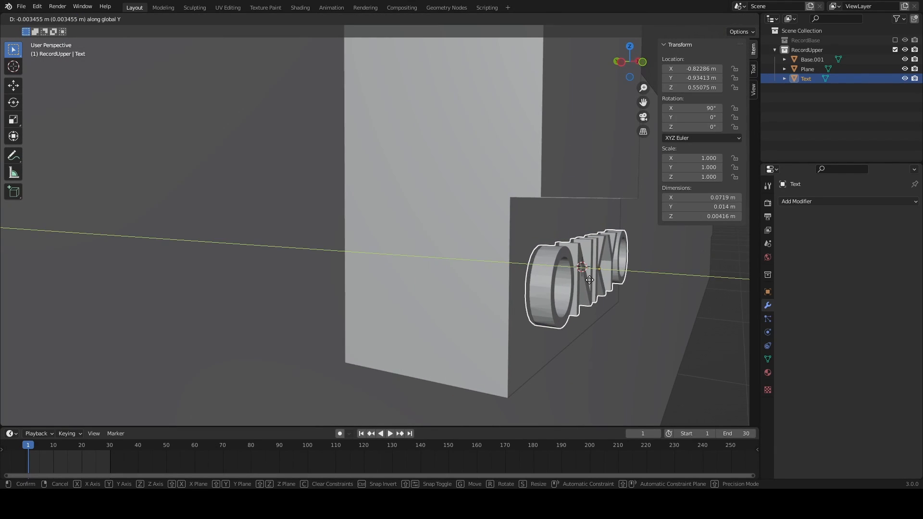
{"action": "left_click", "coordinate": [591, 280]}
- Shade the ONKYO lettering smooth and enable Auto Smooth at 30° for its normals
{"action": "middle_click_drag", "start_coordinate": [620, 288], "coordinate": [577, 332]}
{"action": "scroll", "coordinate": [577, 332], "scroll_direction": "up", "scroll_amount": 4}
{"action": "right_click", "coordinate": [410, 353]}
{"action": "left_click", "coordinate": [411, 309]}
{"action": "middle_click_drag", "start_coordinate": [434, 348], "coordinate": [432, 342]}
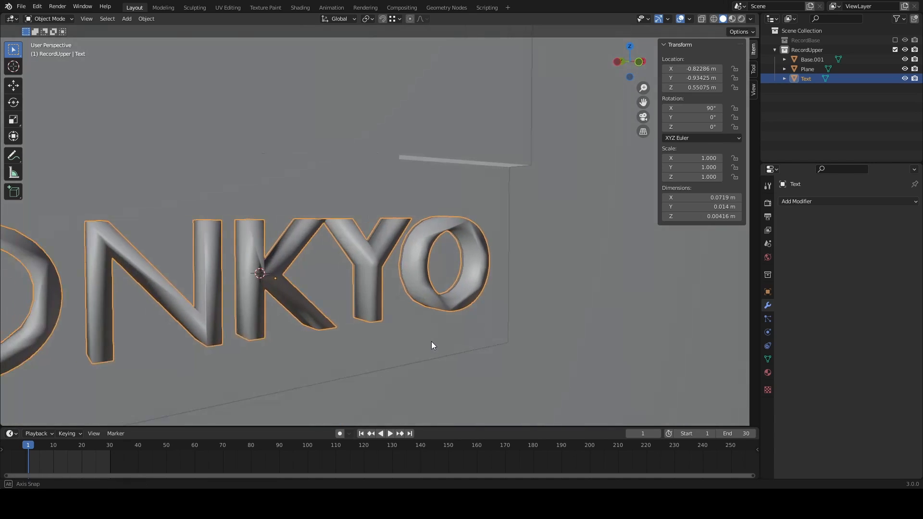
{"action": "left_click", "coordinate": [767, 345]}
{"action": "left_click", "coordinate": [768, 359]}
{"action": "left_click", "coordinate": [837, 402]}
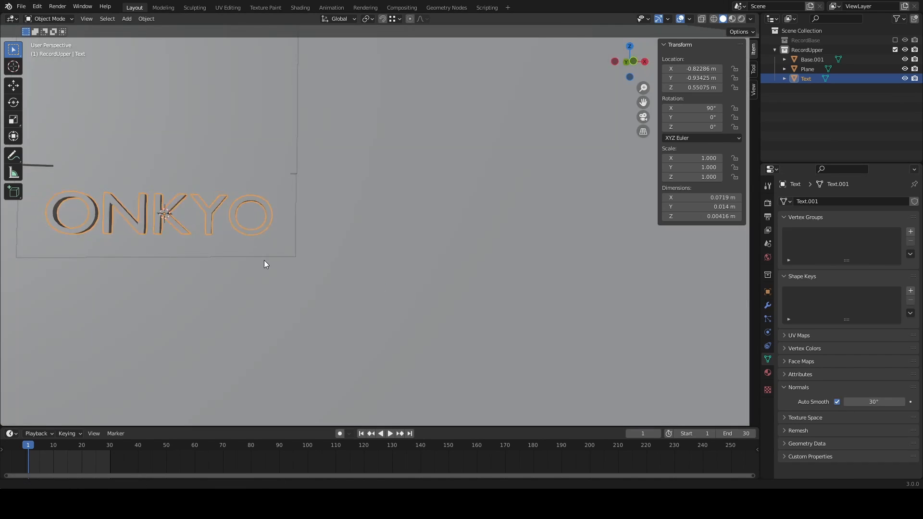
- Place the 3D cursor at the centre of the detail block's upper front face
{"action": "middle_click_drag", "start_coordinate": [264, 260], "coordinate": [546, 335]}
{"action": "middle_click_drag", "start_coordinate": [480, 333], "coordinate": [409, 261]}
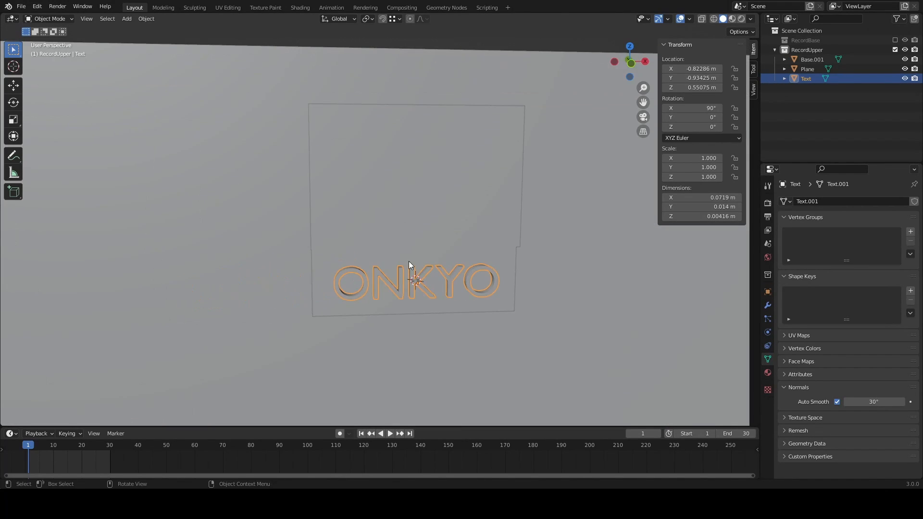
{"action": "middle_click_drag", "start_coordinate": [401, 179], "coordinate": [449, 269], "text": "shift"}
{"action": "left_click", "coordinate": [419, 259]}
{"action": "key", "text": "Tab"}
{"action": "key", "text": "3"}
{"action": "left_click", "coordinate": [419, 258]}
{"action": "key", "text": "shift+a"}
{"action": "key", "text": "Escape"}
{"action": "key", "text": "Tab"}
- Add a text object at the 3D cursor and set its X rotation to 90°
{"action": "key", "text": "shift+a"}
{"action": "left_click", "coordinate": [413, 259]}
{"action": "left_click", "coordinate": [141, 396]}
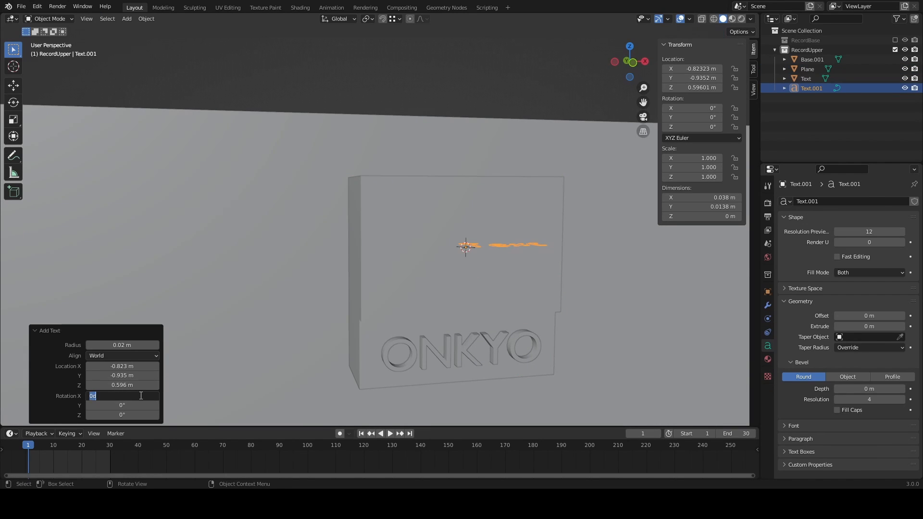
{"action": "type", "text": "90"}
{"action": "key", "text": "Return"}
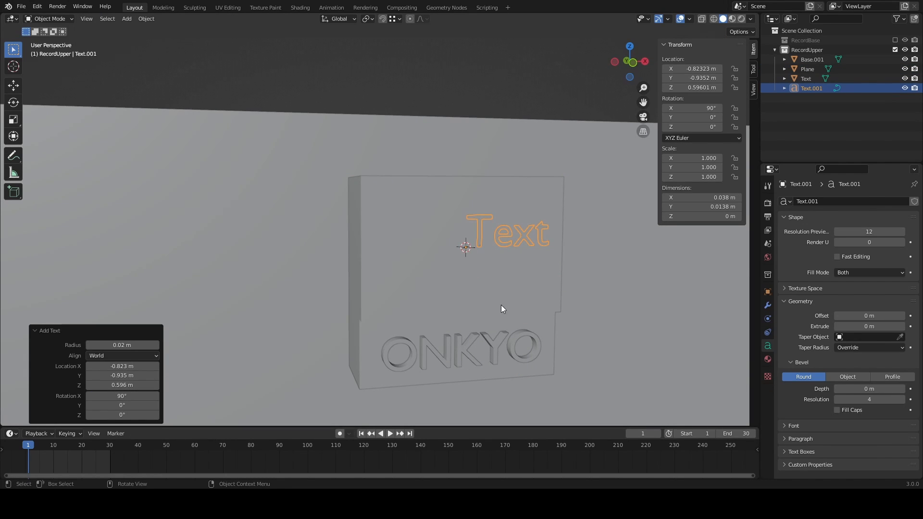
{"action": "middle_click_drag", "start_coordinate": [501, 306], "coordinate": [484, 307]}
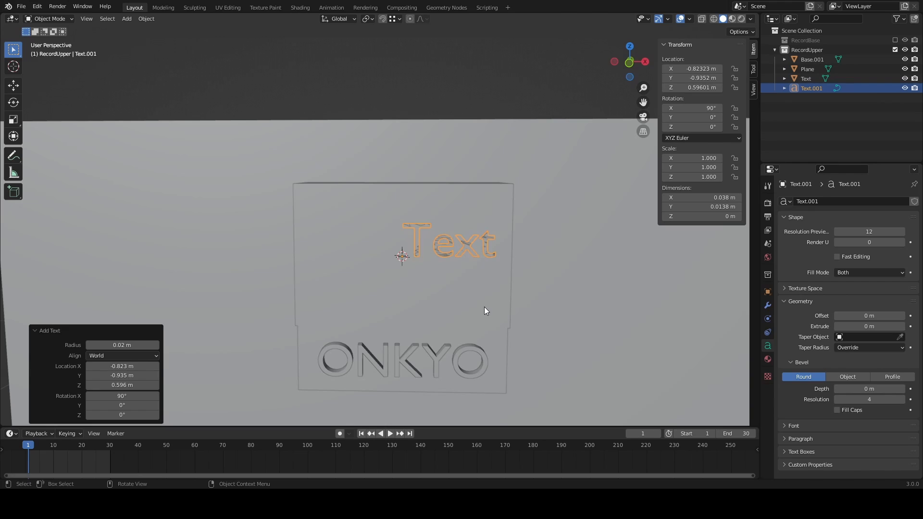
- Replace the new text object's default wording with "Y - 200"
{"action": "key", "text": "Tab"}
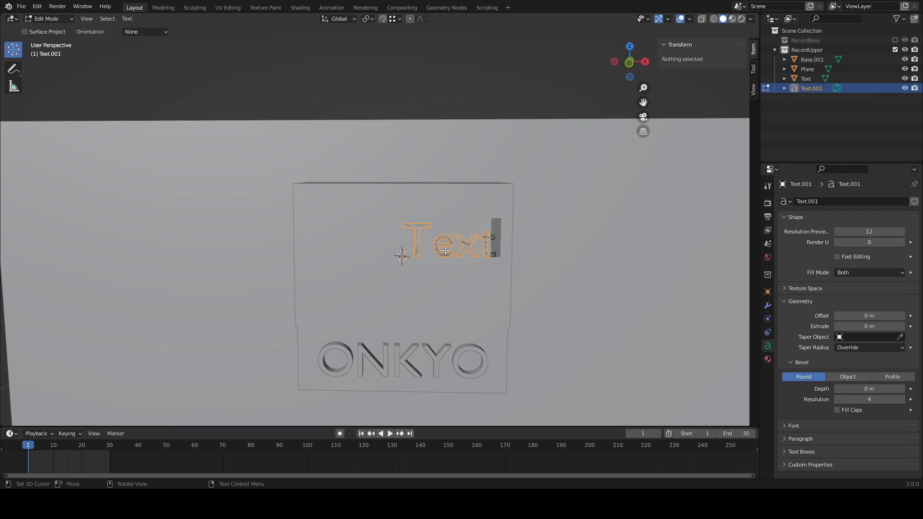
{"action": "key", "text": "BackSpace"}
{"action": "key", "text": "BackSpace"}
{"action": "key", "text": "BackSpace"}
{"action": "key", "text": "BackSpace"}
{"action": "type", "text": "Y"}
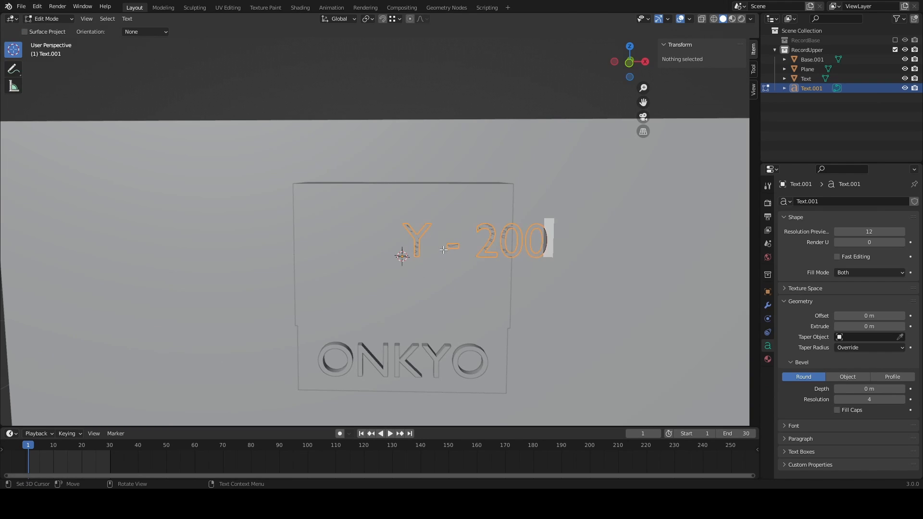
{"action": "type", "text": " - 200"}
{"action": "key", "text": "Tab"}
- Move the Y - 200 text about 0.0295 m along negative X and about 0.0056 m down along Z
{"action": "key", "text": "g"}
{"action": "key", "text": "x"}
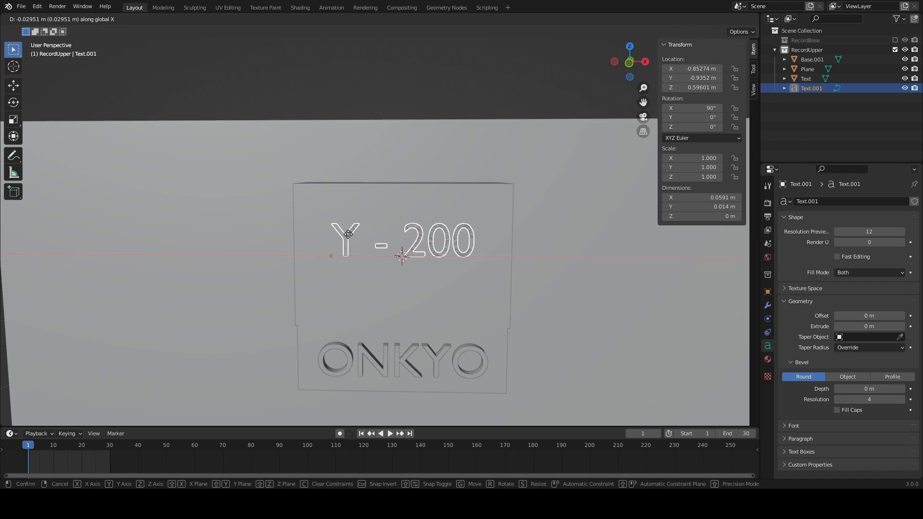
{"action": "left_click", "coordinate": [348, 234]}
{"action": "key", "text": "g"}
{"action": "key", "text": "z"}
{"action": "left_click", "coordinate": [347, 307]}
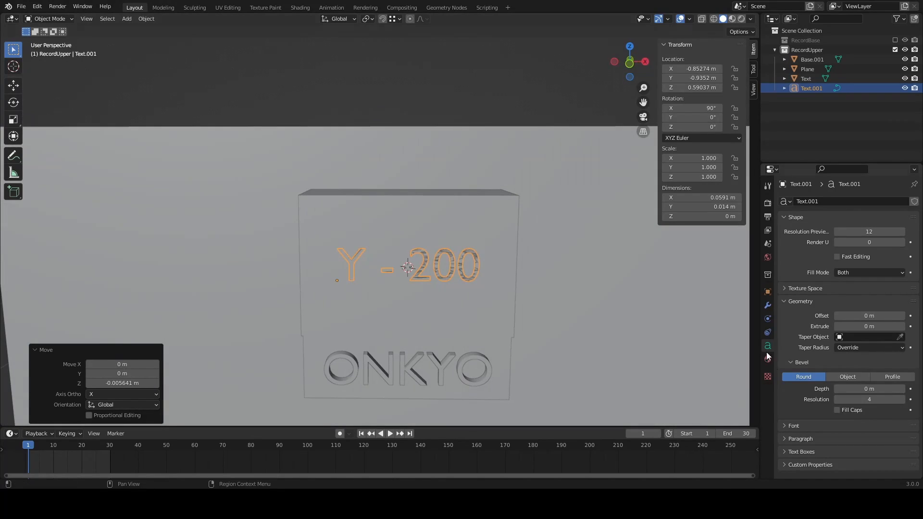
- Set the Y - 200 text's font size to 0.030 and its shear to 0.300
{"action": "left_click", "coordinate": [847, 217]}
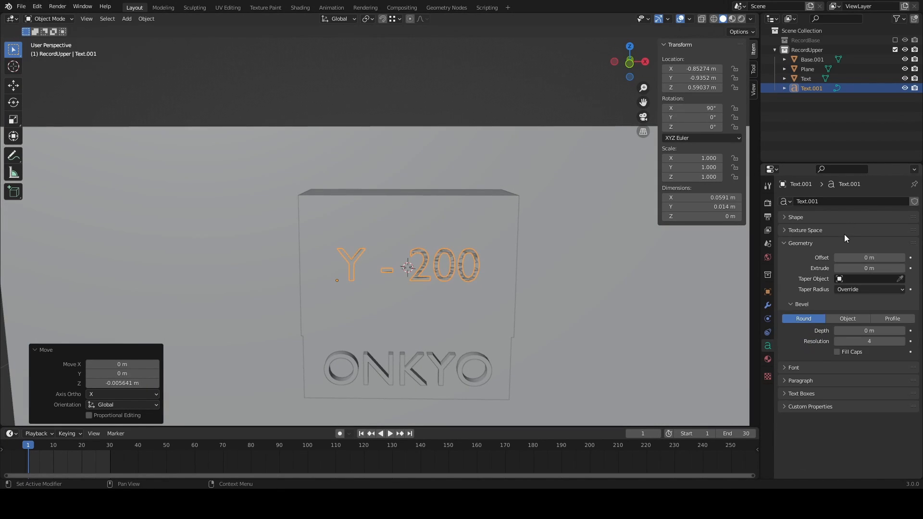
{"action": "left_click", "coordinate": [848, 230]}
{"action": "mouse_move", "coordinate": [863, 347]}
{"action": "left_mouse_down"}
{"action": "mouse_move", "coordinate": [855, 347]}
{"action": "mouse_move", "coordinate": [885, 358]}
{"action": "mouse_move", "coordinate": [869, 358]}
{"action": "left_mouse_up"}
{"action": "scroll", "coordinate": [870, 374], "scroll_direction": "down", "scroll_amount": 2}
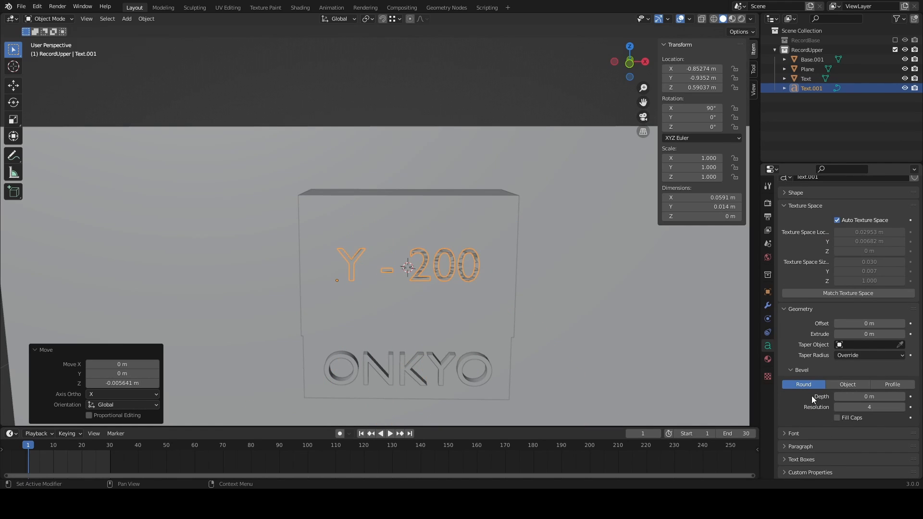
{"action": "left_click", "coordinate": [800, 309]}
{"action": "left_click", "coordinate": [785, 345]}
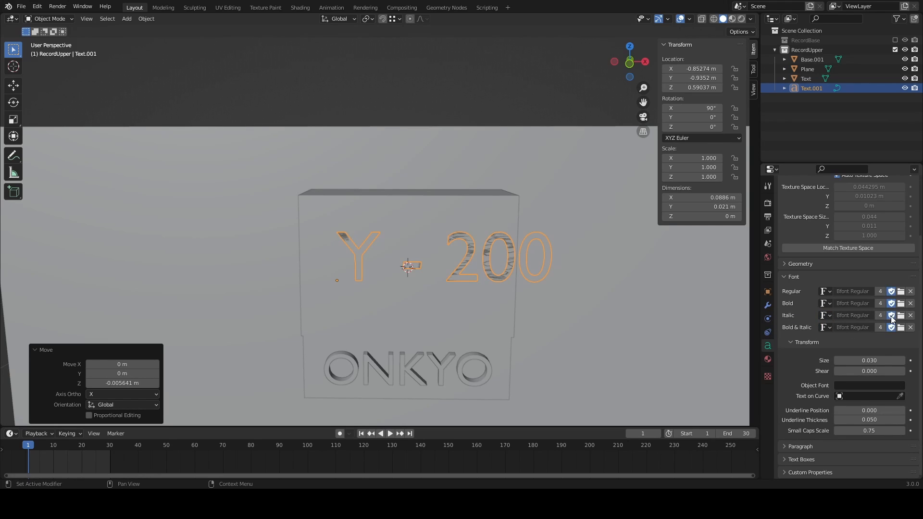
{"action": "left_click", "coordinate": [826, 315]}
{"action": "left_click", "coordinate": [858, 320]}
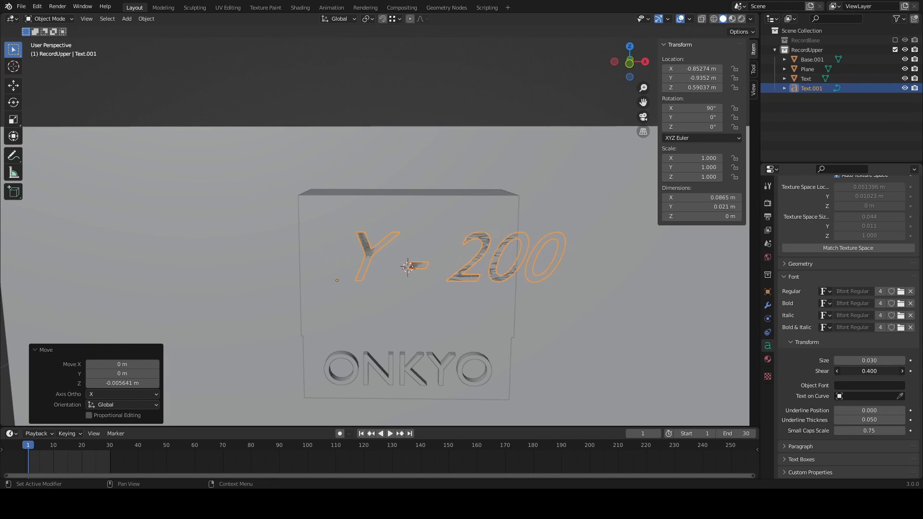
- Shift the Y - 200 text about 0.02 m along negative X to fit within the block's front face
{"action": "key", "text": "x"}
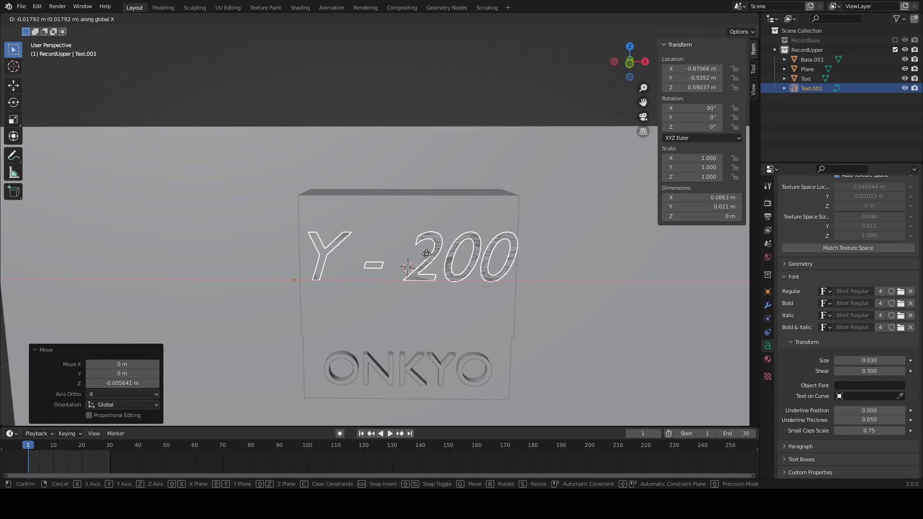
{"action": "left_click", "coordinate": [571, 308]}
{"action": "left_click", "coordinate": [608, 298]}
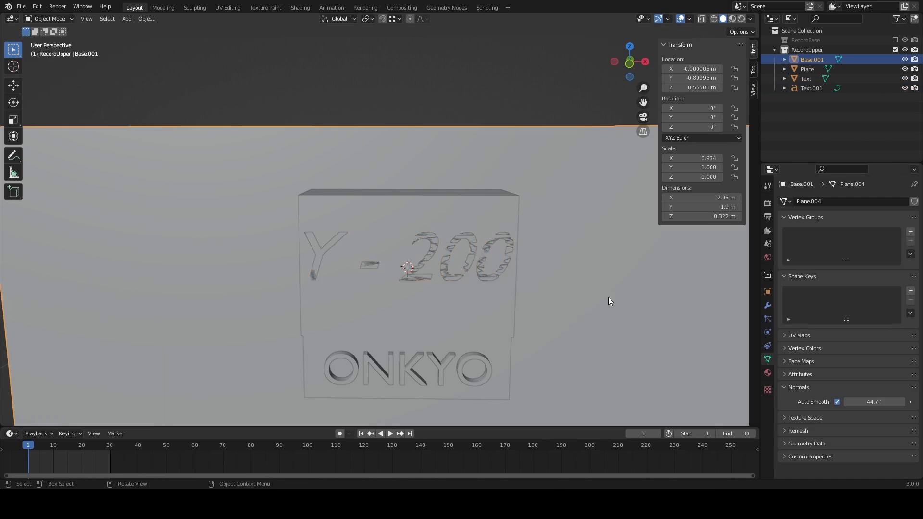
- Move the detail block's positive-X side vertices outward along X, widening the block to about 0.111 m
{"action": "left_click", "coordinate": [433, 223]}
{"action": "key", "text": "Tab"}
{"action": "middle_click_drag", "start_coordinate": [608, 297], "coordinate": [524, 275]}
{"action": "key", "text": "1"}
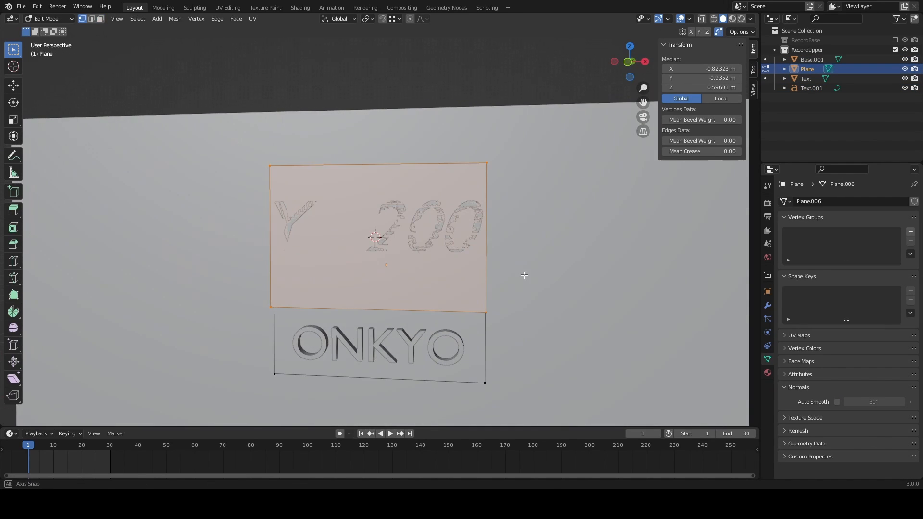
{"action": "middle_click_drag", "start_coordinate": [495, 178], "coordinate": [485, 223]}
{"action": "key", "text": "alt+z"}
{"action": "key", "text": "KP_1"}
{"action": "scroll", "coordinate": [521, 198], "scroll_direction": "up", "scroll_amount": 2}
{"action": "left_click_drag", "start_coordinate": [500, 144], "coordinate": [541, 385]}
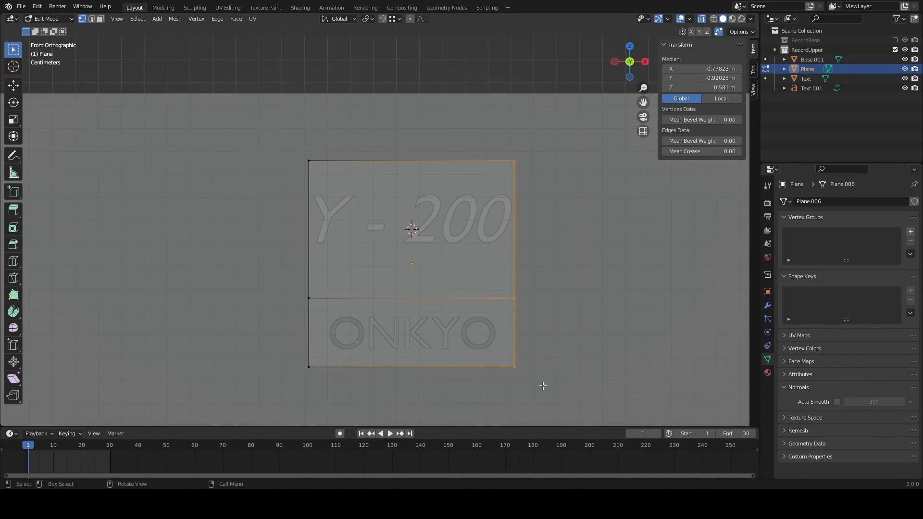
{"action": "key", "text": "g"}
{"action": "left_click", "coordinate": [518, 339]}
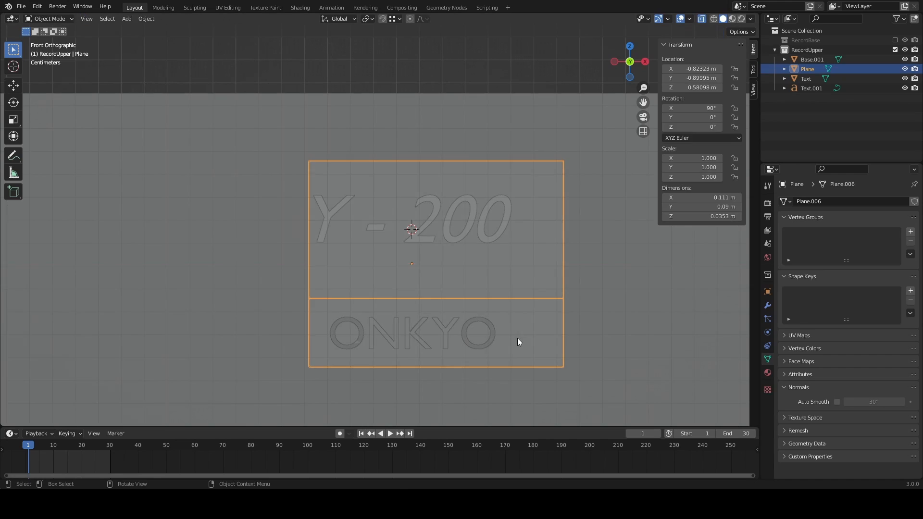
{"action": "left_click", "coordinate": [602, 294]}
{"action": "key", "text": "alt+z"}
{"action": "mouse_move", "coordinate": [373, 339]}
{"action": "middle_mouse_down"}
{"action": "mouse_move", "coordinate": [435, 331]}
{"action": "mouse_move", "coordinate": [427, 319]}
{"action": "mouse_move", "coordinate": [372, 339]}
{"action": "middle_mouse_up"}
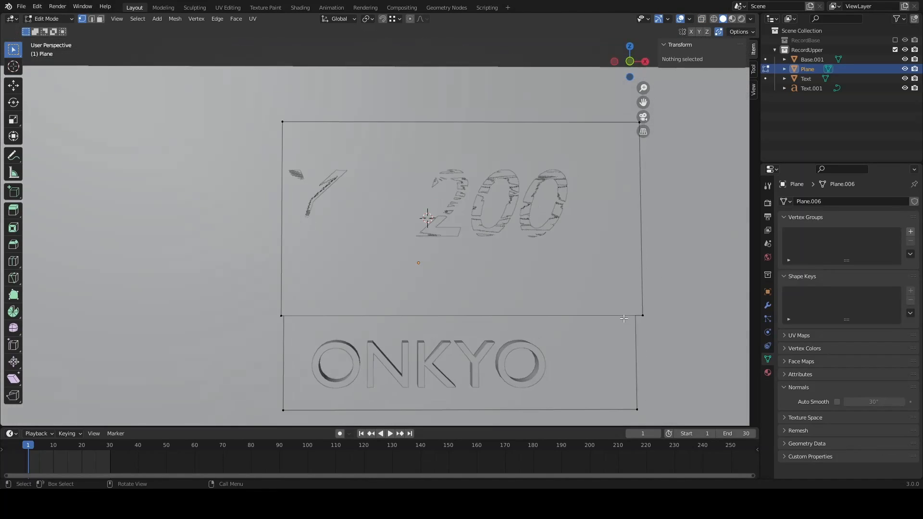
{"action": "scroll", "coordinate": [502, 365], "scroll_direction": "down", "scroll_amount": 3}
{"action": "key", "text": "Tab"}
- Shift the ONKYO lettering about 0.0085 m and the Y - 200 text about 0.0106 m along positive X
{"action": "left_click", "coordinate": [431, 303]}
{"action": "key", "text": "g"}
{"action": "key", "text": "x"}
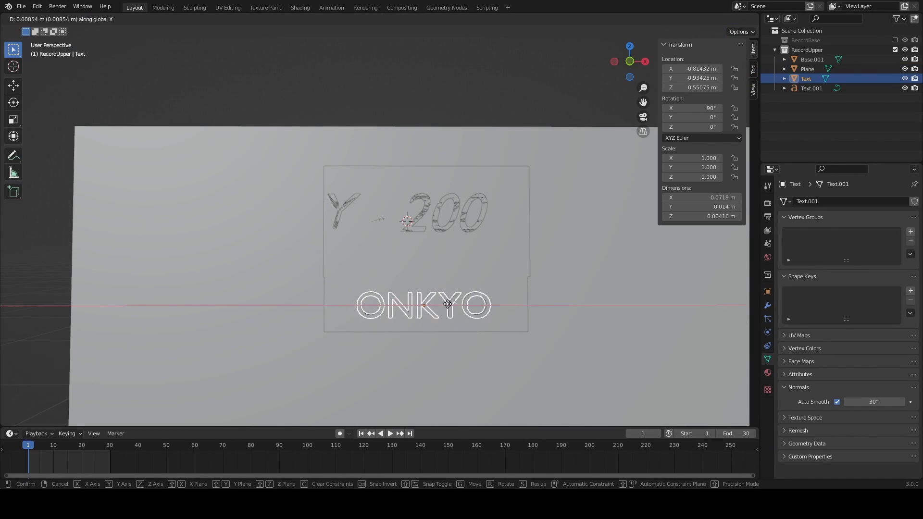
{"action": "left_click", "coordinate": [448, 303]}
{"action": "left_click", "coordinate": [452, 222]}
{"action": "key", "text": "g"}
{"action": "key", "text": "x"}
{"action": "left_click", "coordinate": [471, 222]}
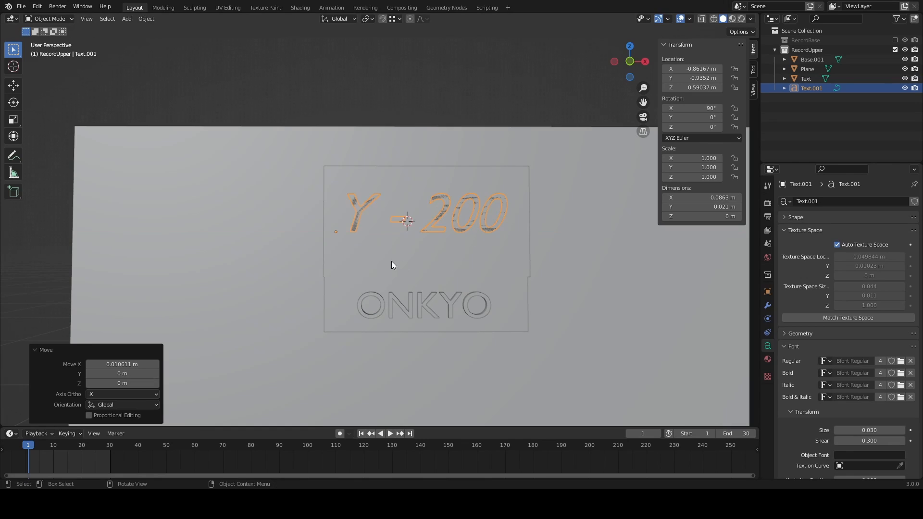
- Isolate the Y - 200 text in local view and try to apply a Decimate modifier in Planar mode to it
{"action": "middle_click_drag", "start_coordinate": [391, 261], "coordinate": [449, 280]}
{"action": "key", "text": "slash"}
{"action": "left_click", "coordinate": [767, 305]}
{"action": "left_click", "coordinate": [817, 201]}
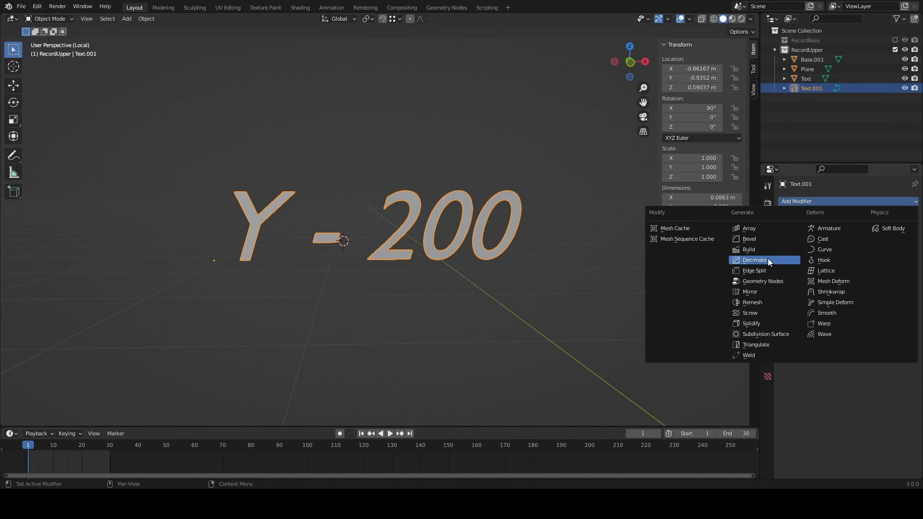
{"action": "left_click", "coordinate": [764, 260]}
{"action": "left_click", "coordinate": [892, 231]}
{"action": "left_click", "coordinate": [890, 218]}
{"action": "left_click", "coordinate": [860, 228]}
{"action": "key", "text": "Tab"}
{"action": "key", "text": "Tab"}
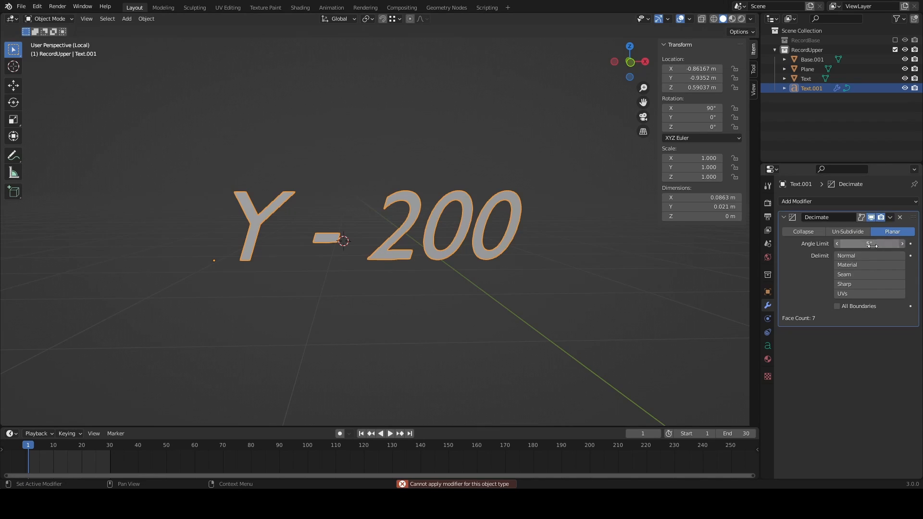
{"action": "left_click", "coordinate": [890, 217]}
{"action": "left_click", "coordinate": [861, 228]}
- Convert the Y - 200 text object to a mesh
{"action": "mouse_move", "coordinate": [409, 272]}
{"action": "middle_mouse_down"}
{"action": "mouse_move", "coordinate": [485, 272]}
{"action": "mouse_move", "coordinate": [399, 272]}
{"action": "middle_mouse_up"}
{"action": "right_click", "coordinate": [809, 88]}
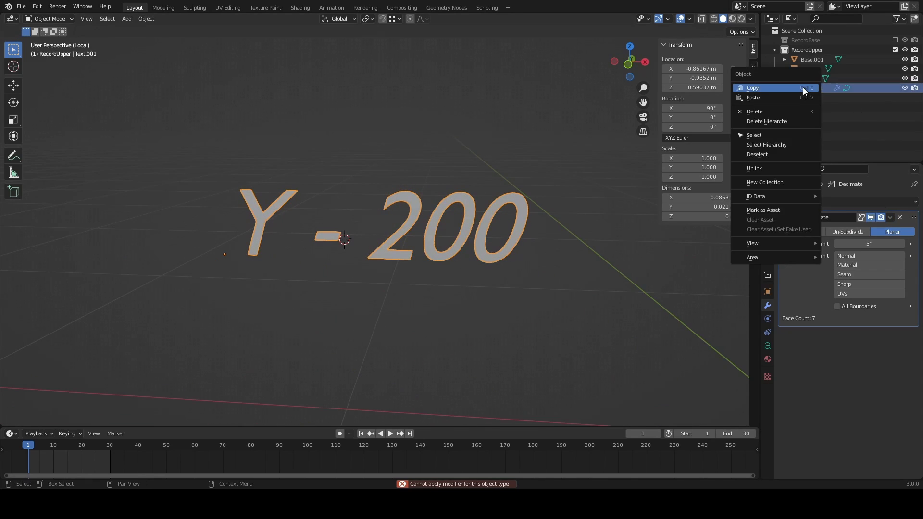
{"action": "right_click", "coordinate": [468, 219]}
{"action": "mouse_move", "coordinate": [445, 239]}
{"action": "left_click", "coordinate": [514, 239]}
{"action": "left_click", "coordinate": [820, 202]}
{"action": "key", "text": "Tab"}
{"action": "key", "text": "Tab"}
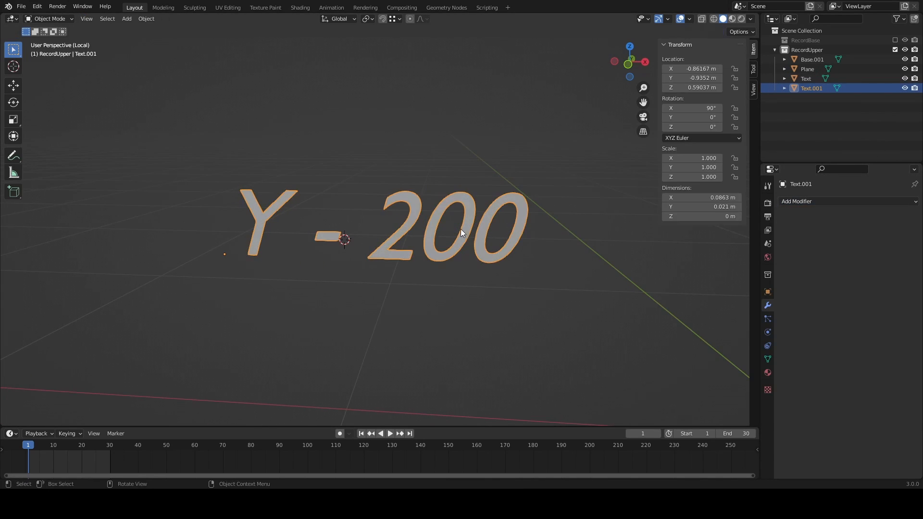
- Add a Decimate modifier in Planar mode to the converted Y - 200 mesh and apply it
{"action": "left_click", "coordinate": [831, 202]}
{"action": "left_click", "coordinate": [736, 271]}
{"action": "left_click", "coordinate": [891, 232]}
{"action": "left_click", "coordinate": [900, 218]}
{"action": "middle_click_drag", "start_coordinate": [447, 274], "coordinate": [468, 276]}
{"action": "key", "text": "Tab"}
{"action": "key", "text": "Tab"}
{"action": "scroll", "coordinate": [478, 276], "scroll_direction": "up", "scroll_amount": 2}
- Merge all vertices of the Y - 200 mesh by distance and check the resulting outlines in wireframe
{"action": "key", "text": "Tab"}
{"action": "key", "text": "a"}
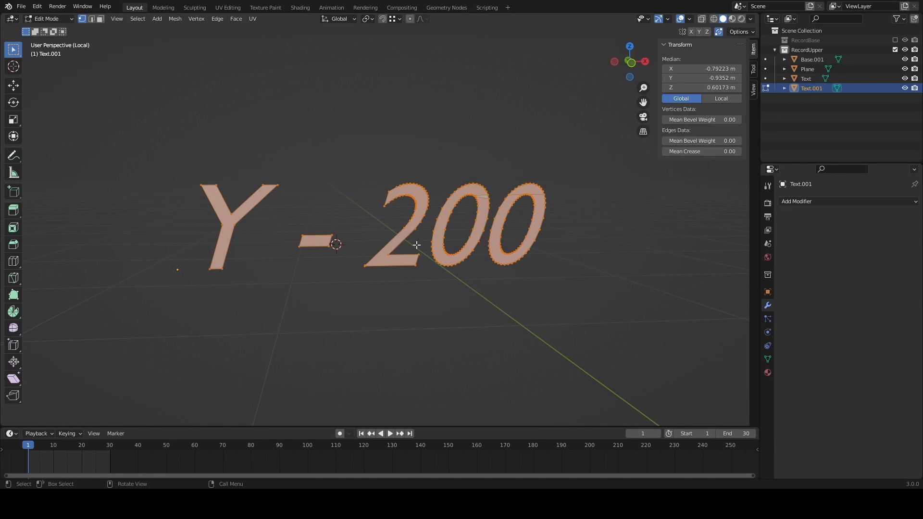
{"action": "key", "text": "m"}
{"action": "left_click", "coordinate": [384, 243]}
{"action": "mouse_move", "coordinate": [123, 394]}
{"action": "left_mouse_down"}
{"action": "mouse_move", "coordinate": [139, 394]}
{"action": "mouse_move", "coordinate": [125, 394]}
{"action": "left_mouse_up"}
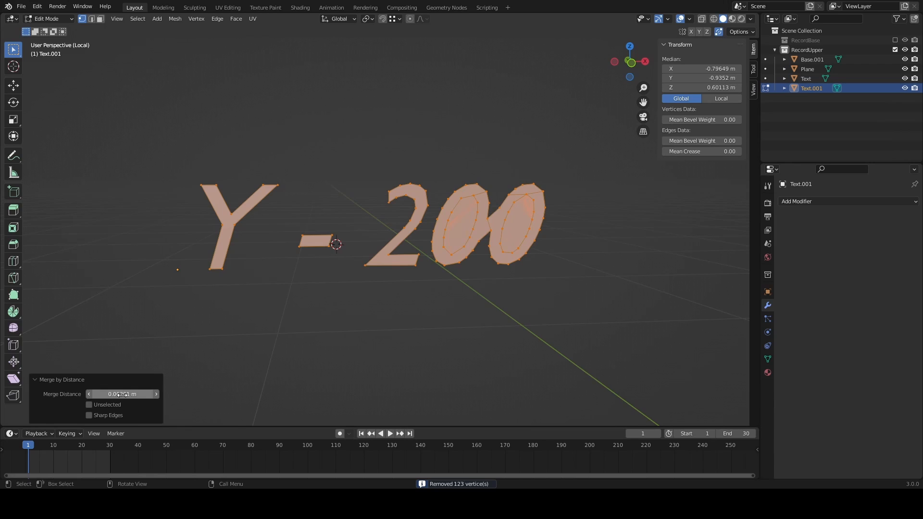
{"action": "left_click", "coordinate": [579, 258]}
{"action": "scroll", "coordinate": [545, 276], "scroll_direction": "up", "scroll_amount": 2}
{"action": "middle_click_drag", "start_coordinate": [579, 258], "coordinate": [526, 279]}
{"action": "key", "text": "shift+z"}
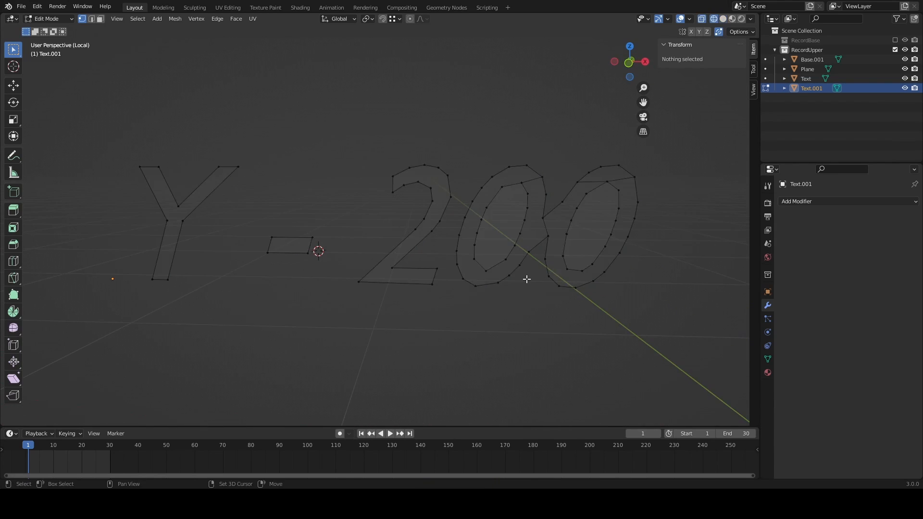
{"action": "key", "text": "shift+z"}
- Undo the merge by distance on the whole Y - 200 mesh
{"action": "key", "text": "ctrl+z"}
{"action": "key", "text": "ctrl+z"}
{"action": "key", "text": "ctrl+z"}
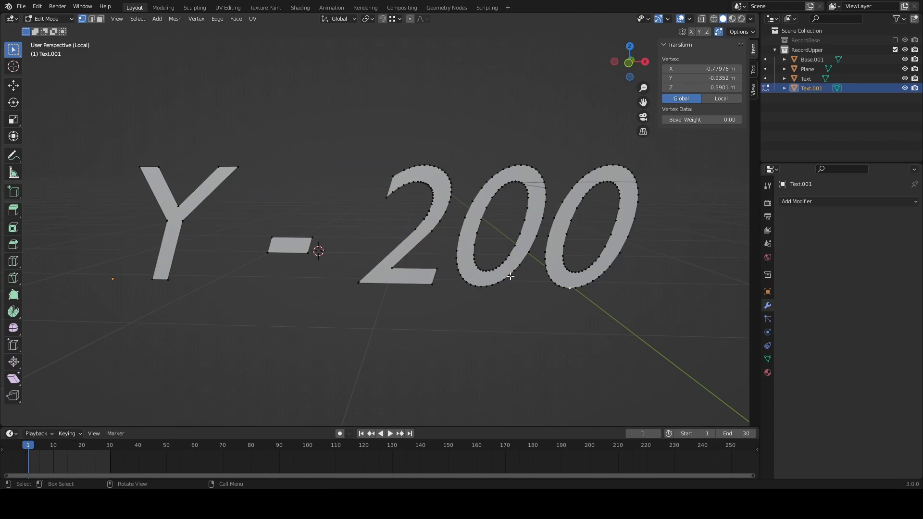
- Select only the digit 2 and merge its vertices by distance to simplify its outline
{"action": "left_click_drag", "start_coordinate": [361, 153], "coordinate": [458, 320]}
{"action": "key", "text": "alt+a"}
{"action": "left_click_drag", "start_coordinate": [435, 321], "coordinate": [395, 168]}
{"action": "key", "text": "ctrl+l"}
{"action": "key", "text": "m"}
{"action": "left_click", "coordinate": [396, 211]}
{"action": "mouse_move", "coordinate": [126, 393]}
{"action": "left_mouse_down"}
{"action": "mouse_move", "coordinate": [158, 394]}
{"action": "mouse_move", "coordinate": [139, 394]}
{"action": "left_mouse_up"}
- Select the first zero's outlines and merge their vertices by distance with a merge distance of 0.00201 m
{"action": "left_click_drag", "start_coordinate": [126, 150], "coordinate": [258, 300]}
{"action": "left_click_drag", "start_coordinate": [255, 267], "coordinate": [321, 234]}
{"action": "left_click_drag", "start_coordinate": [497, 150], "coordinate": [467, 277]}
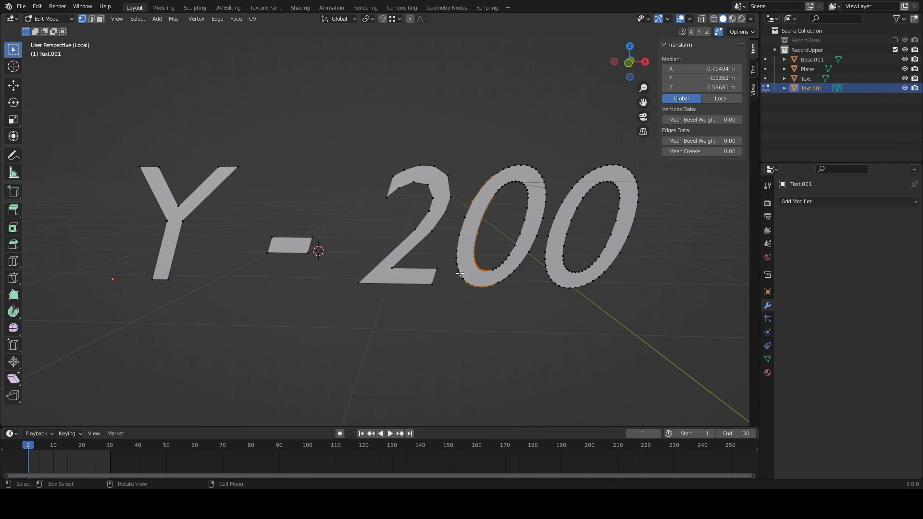
{"action": "left_click", "coordinate": [457, 268]}
{"action": "left_click", "coordinate": [464, 281], "text": "alt"}
{"action": "left_click", "coordinate": [477, 266], "text": "alt+shift"}
{"action": "key", "text": "m"}
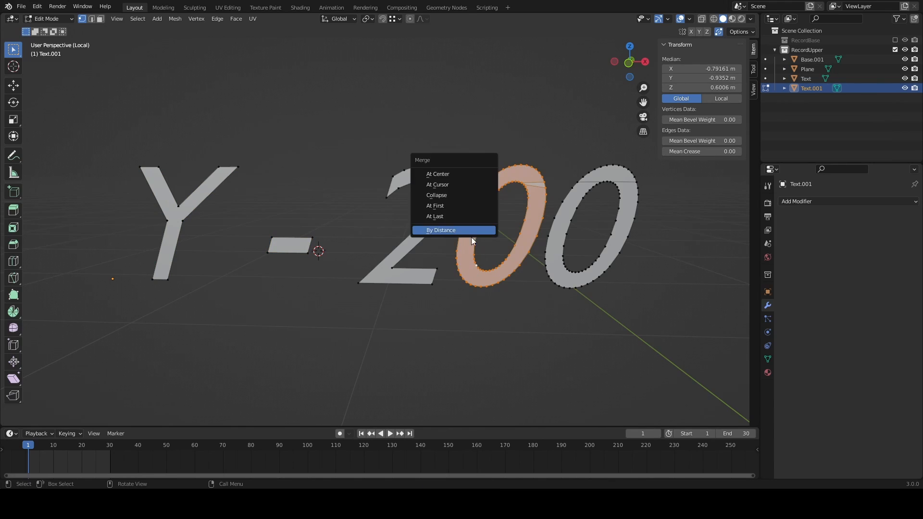
{"action": "left_click", "coordinate": [480, 230]}
{"action": "mouse_move", "coordinate": [126, 393]}
{"action": "left_mouse_down"}
{"action": "mouse_move", "coordinate": [149, 394]}
{"action": "mouse_move", "coordinate": [129, 394]}
{"action": "left_mouse_up"}
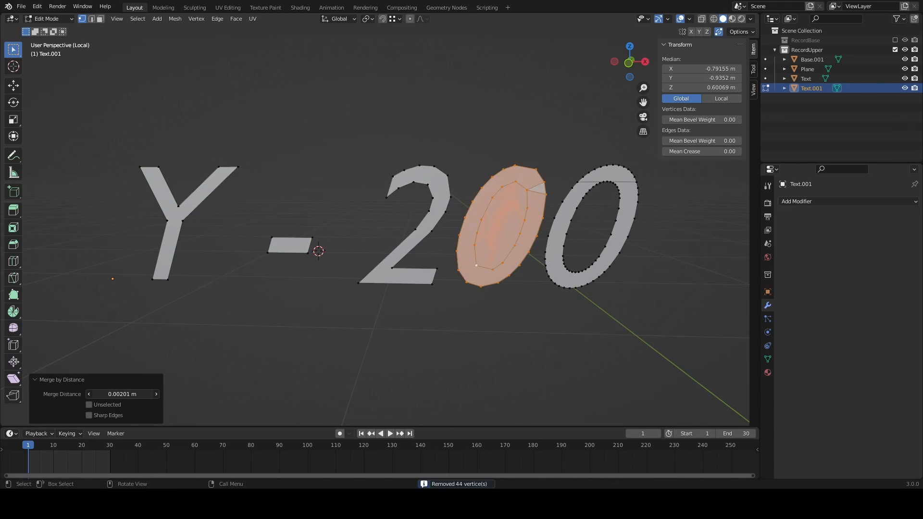
- Select the last zero's outlines and merge their vertices by distance
{"action": "middle_click_drag", "start_coordinate": [577, 312], "coordinate": [438, 310], "text": "shift"}
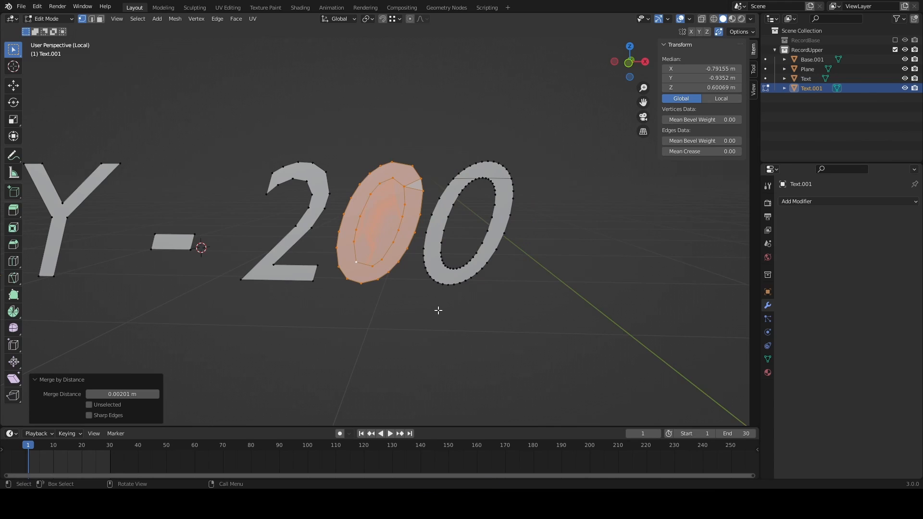
{"action": "left_click", "coordinate": [460, 180], "text": "alt"}
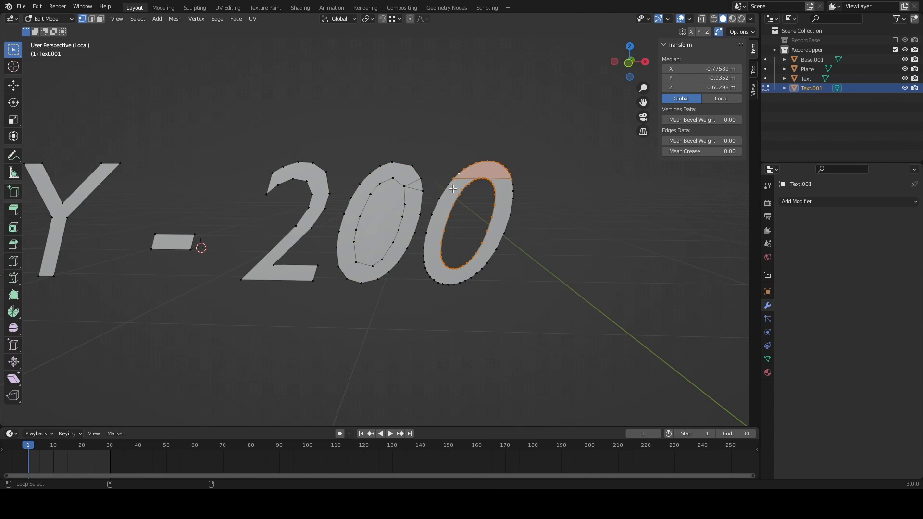
{"action": "left_click", "coordinate": [453, 188], "text": "alt+shift"}
{"action": "key", "text": "m"}
{"action": "key", "text": "b"}
{"action": "left_click", "coordinate": [572, 283]}
{"action": "middle_click_drag", "start_coordinate": [572, 284], "coordinate": [567, 274]}
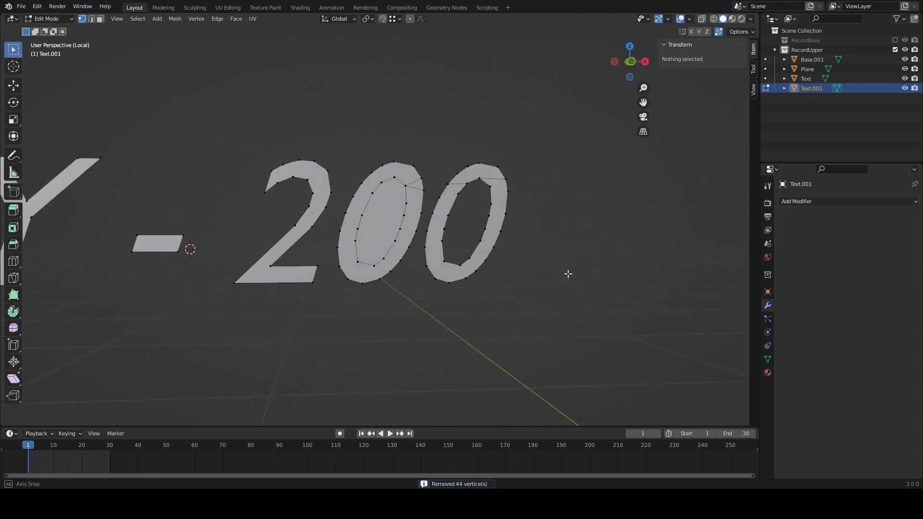
- Try to dissolve the edge connecting the first zero's inner and outer outlines
{"action": "scroll", "coordinate": [425, 208], "scroll_direction": "up", "scroll_amount": 1}
{"action": "left_click", "coordinate": [413, 180]}
{"action": "key", "text": "2"}
{"action": "left_click", "coordinate": [422, 186]}
{"action": "right_click", "coordinate": [421, 186]}
{"action": "key", "text": "Escape"}
{"action": "right_click", "coordinate": [422, 186]}
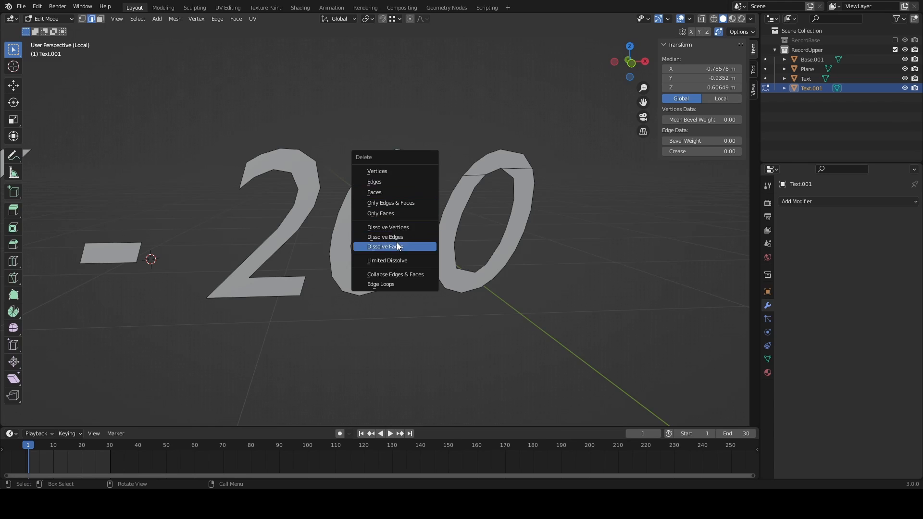
{"action": "left_click", "coordinate": [394, 247]}
- Try deleting the first zero's connecting edge and undo the deletion
{"action": "key", "text": "1"}
{"action": "scroll", "coordinate": [422, 207], "scroll_direction": "up", "scroll_amount": 2}
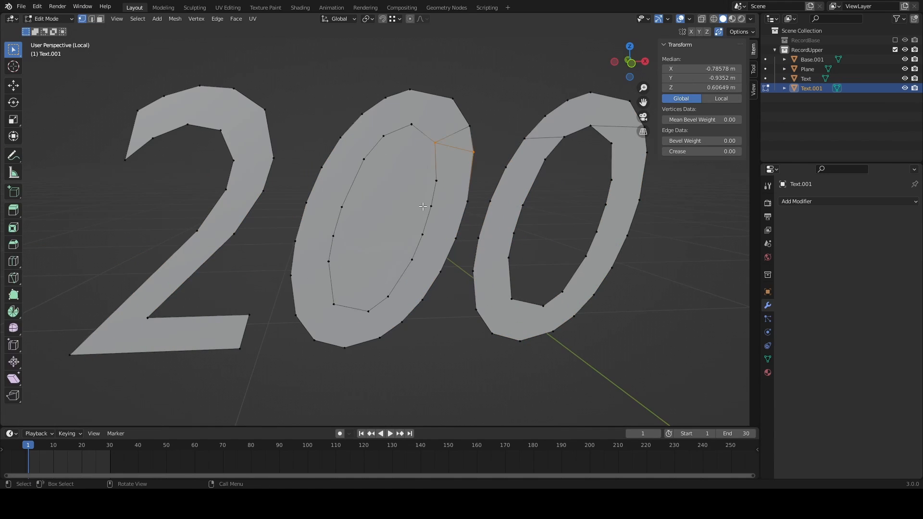
{"action": "key", "text": "x"}
{"action": "left_click", "coordinate": [444, 146]}
{"action": "key", "text": "ctrl+z"}
{"action": "left_click", "coordinate": [465, 129]}
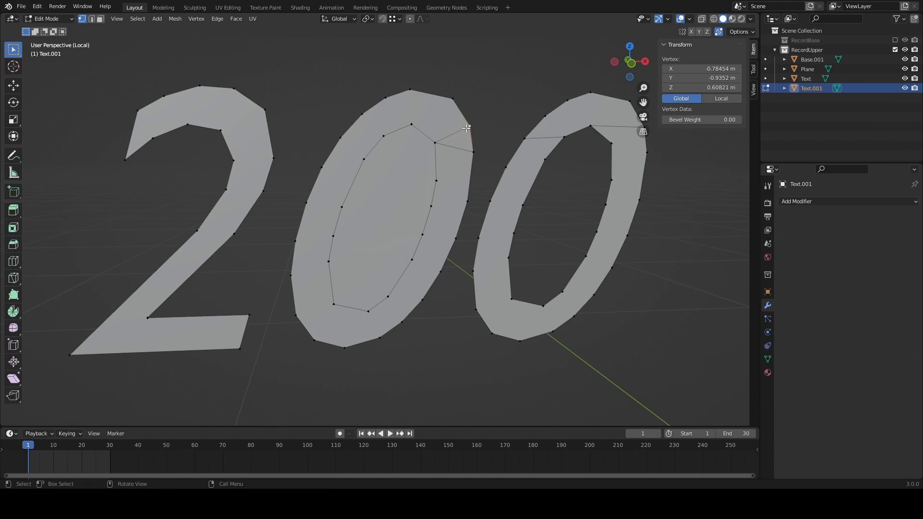
- Select and delete the first zero's ring face
{"action": "key", "text": "3"}
{"action": "left_click", "coordinate": [398, 159]}
{"action": "middle_click_drag", "start_coordinate": [388, 227], "coordinate": [386, 200]}
{"action": "key", "text": "x"}
{"action": "left_click", "coordinate": [380, 194]}
{"action": "key", "text": "x"}
{"action": "left_click", "coordinate": [395, 165]}
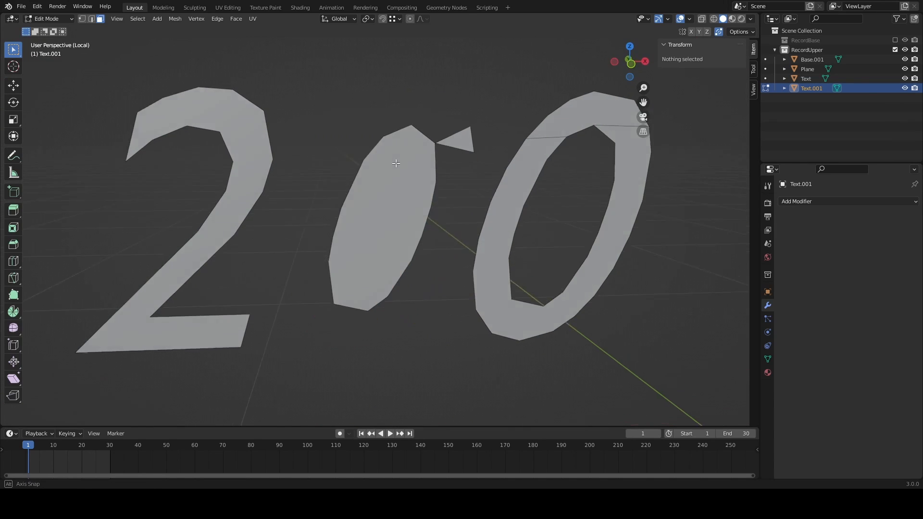
{"action": "key", "text": "Tab"}
{"action": "middle_click_drag", "start_coordinate": [396, 165], "coordinate": [381, 175]}
- Undo the deletion of the first zero's ring face
{"action": "key", "text": "Tab"}
{"action": "key", "text": "ctrl+z"}
{"action": "key", "text": "ctrl+z"}
{"action": "key", "text": "ctrl+z"}
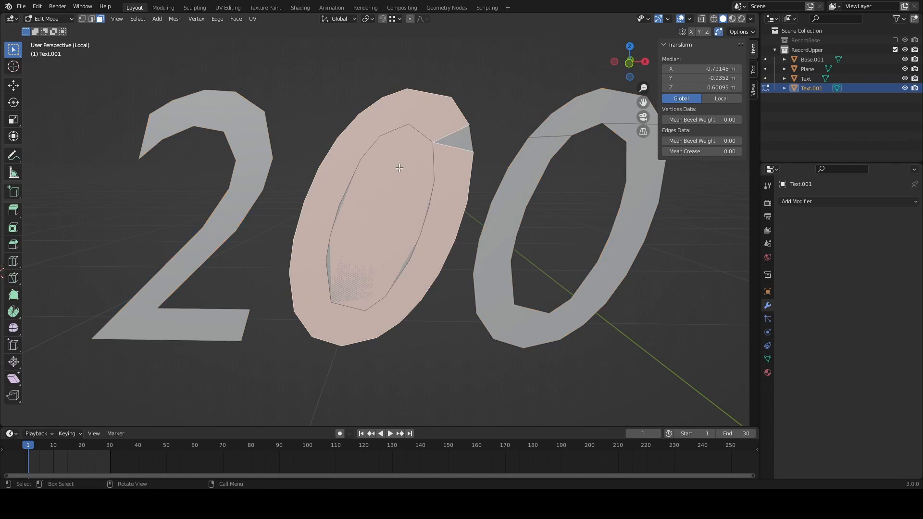
{"action": "key", "text": "ctrl+z"}
{"action": "key", "text": "ctrl+z"}
- Try another deletion on the first zero's connecting geometry and undo it
{"action": "key", "text": "x"}
{"action": "left_click", "coordinate": [370, 171]}
{"action": "middle_click_drag", "start_coordinate": [369, 171], "coordinate": [428, 154]}
{"action": "key", "text": "ctrl+z"}
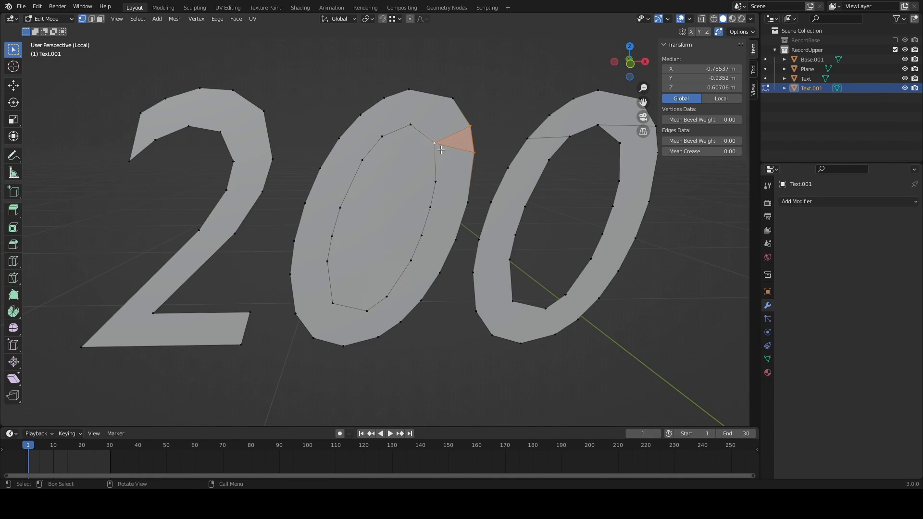
- Delete the edges of the triangle joining the first zero's inner and outer outlines
{"action": "key", "text": "x"}
{"action": "left_click", "coordinate": [439, 146]}
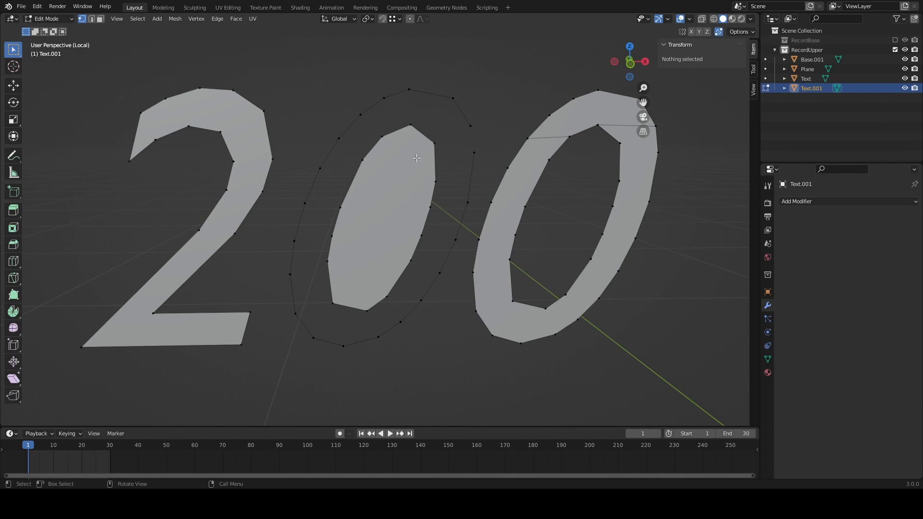
{"action": "scroll", "coordinate": [458, 171], "scroll_direction": "up", "scroll_amount": 1}
{"action": "key", "text": "Tab"}
{"action": "key", "text": "Tab"}
- Try deleting the edges of the first zero's inner face and undo the deletion
{"action": "key", "text": "l"}
{"action": "key", "text": "x"}
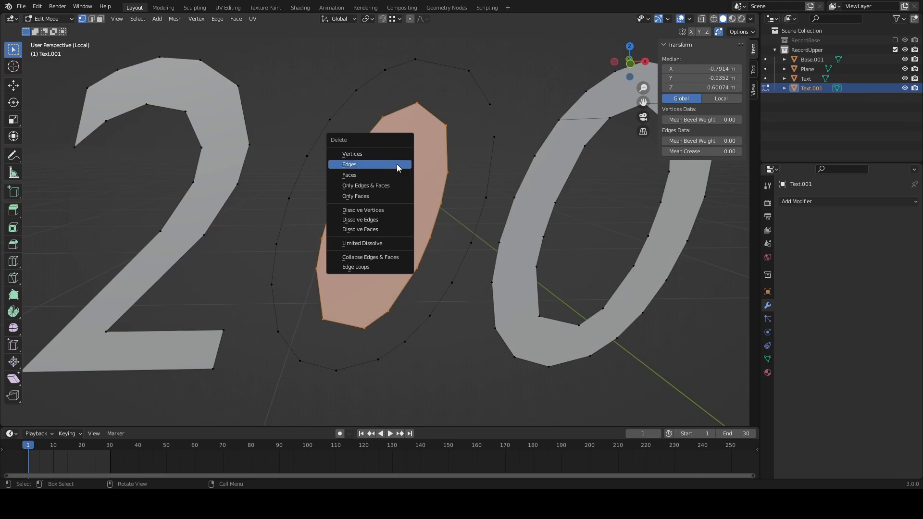
{"action": "left_click", "coordinate": [398, 166]}
{"action": "key", "text": "ctrl+z"}
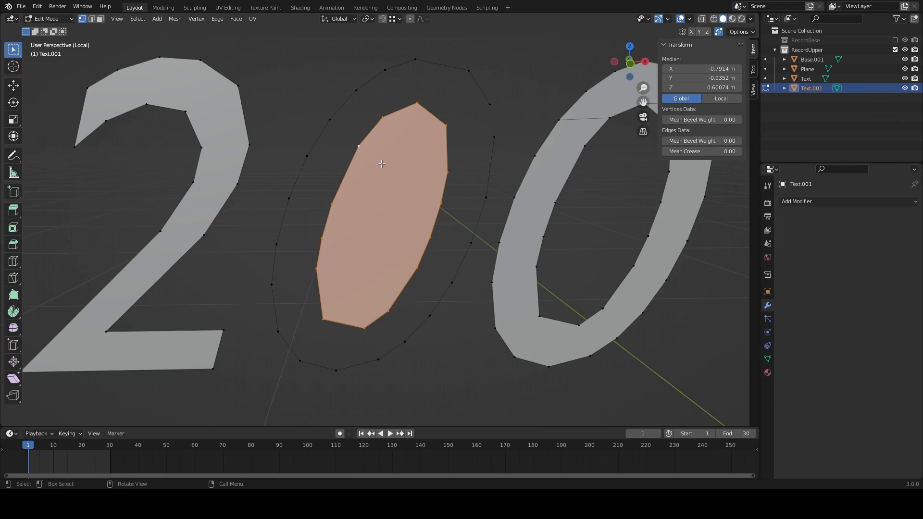
- Step back and forth through the edit history to restore the first zero's ring and inner faces
{"action": "key", "text": "ctrl+shift+z"}
{"action": "key", "text": "ctrl+z"}
{"action": "key", "text": "ctrl+z"}
{"action": "key", "text": "ctrl+z"}
{"action": "key", "text": "ctrl+z"}
{"action": "key", "text": "ctrl+z"}
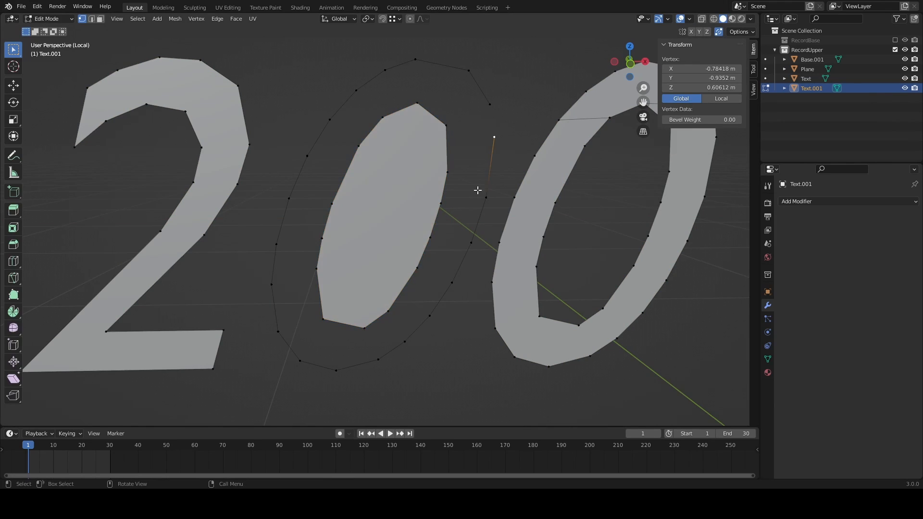
{"action": "key", "text": "ctrl+shift+z"}
{"action": "key", "text": "ctrl+shift+z"}
{"action": "key", "text": "ctrl+shift+z"}
{"action": "key", "text": "ctrl+shift+z"}
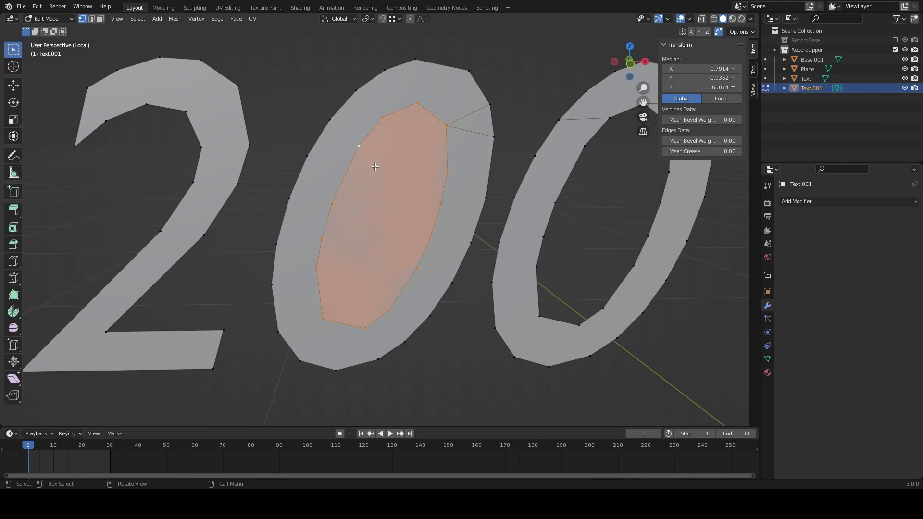
{"action": "key", "text": "ctrl+shift+z"}
{"action": "key", "text": "ctrl+z"}
- Delete the inner-outline vertex of the first zero where the connecting triangle meets it, removing the attached faces
{"action": "left_click", "coordinate": [446, 126]}
{"action": "key", "text": "x"}
{"action": "left_click", "coordinate": [444, 125]}
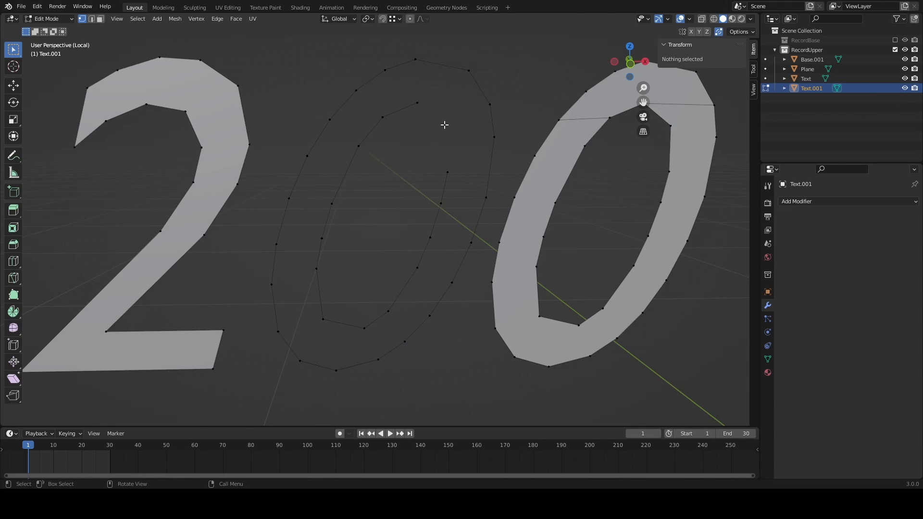
- Try extruding a new vertex from the open upper end of the first zero's inner outline, and undo it
{"action": "left_click", "coordinate": [418, 102]}
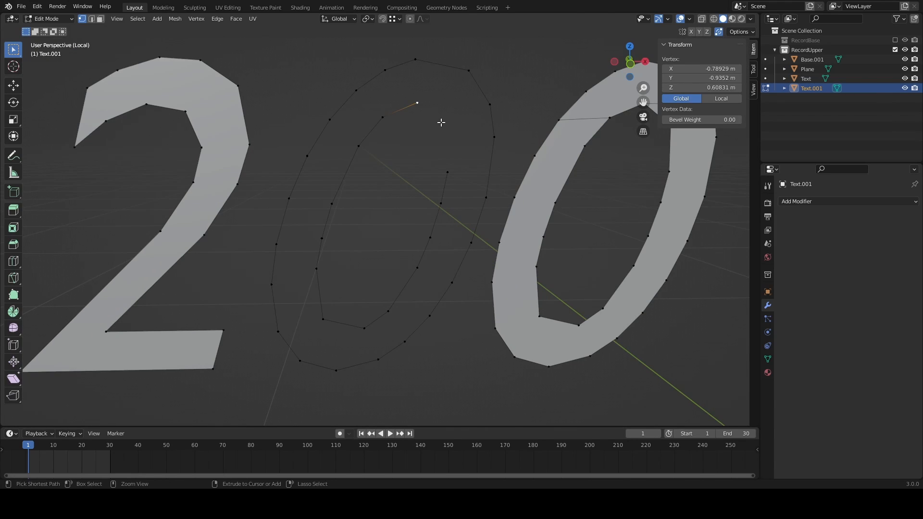
{"action": "scroll", "coordinate": [459, 174], "scroll_direction": "up", "scroll_amount": 4}
{"action": "middle_click_drag", "start_coordinate": [455, 202], "coordinate": [513, 214]}
{"action": "key", "text": "ctrl+z"}
{"action": "key", "text": "KP_1"}
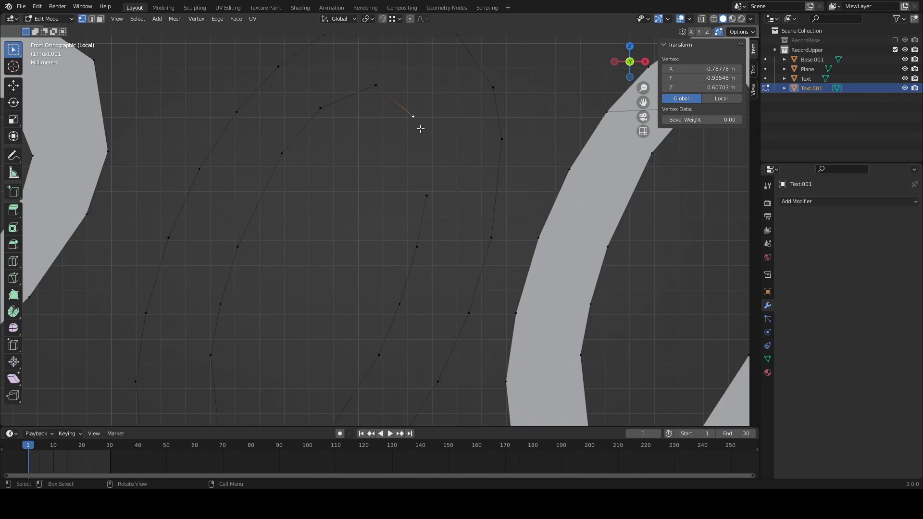
{"action": "key", "text": "ctrl+z"}
- Extrude the first zero's inner outline across its gap and merge the meeting end vertices by distance to close the loop
{"action": "right_click", "coordinate": [426, 194], "text": "ctrl"}
{"action": "middle_click_drag", "start_coordinate": [425, 194], "coordinate": [620, 179]}
{"action": "scroll", "coordinate": [474, 198], "scroll_direction": "up", "scroll_amount": 6}
{"action": "key", "text": "g"}
{"action": "left_click", "coordinate": [461, 195]}
{"action": "key", "text": "m"}
{"action": "left_click", "coordinate": [560, 233]}
{"action": "scroll", "coordinate": [453, 216], "scroll_direction": "down", "scroll_amount": 5}
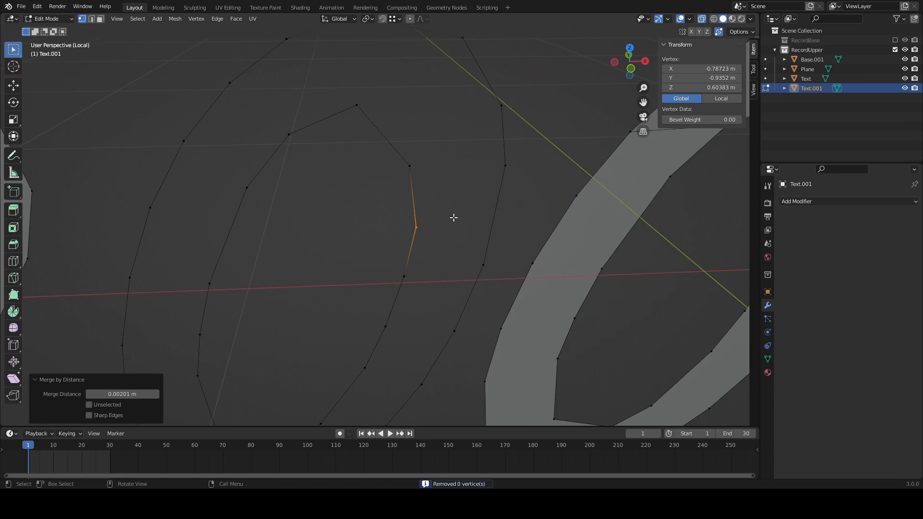
- Fill the upper half of the first zero's ring with a face between its outer and inner outlines
{"action": "key", "text": "KP_1"}
{"action": "left_click_drag", "start_coordinate": [235, 226], "coordinate": [466, 96]}
{"action": "left_click_drag", "start_coordinate": [242, 245], "coordinate": [446, 93]}
{"action": "key", "text": "f"}
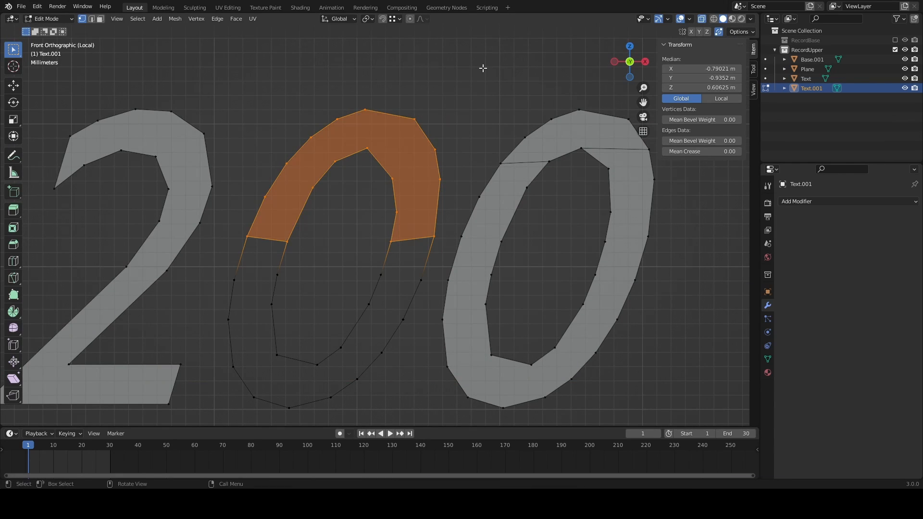
- Fill the lower half of the first zero's ring with a face between its outer and inner outlines
{"action": "left_click_drag", "start_coordinate": [233, 230], "coordinate": [439, 415]}
{"action": "left_click_drag", "start_coordinate": [233, 235], "coordinate": [317, 346]}
{"action": "left_click_drag", "start_coordinate": [211, 224], "coordinate": [443, 415]}
{"action": "key", "text": "f"}
{"action": "key", "text": "ctrl+z"}
{"action": "key", "text": "alt+a"}
{"action": "scroll", "coordinate": [344, 287], "scroll_direction": "down", "scroll_amount": 1}
{"action": "key", "text": "3"}
{"action": "scroll", "coordinate": [405, 230], "scroll_direction": "up", "scroll_amount": 2}
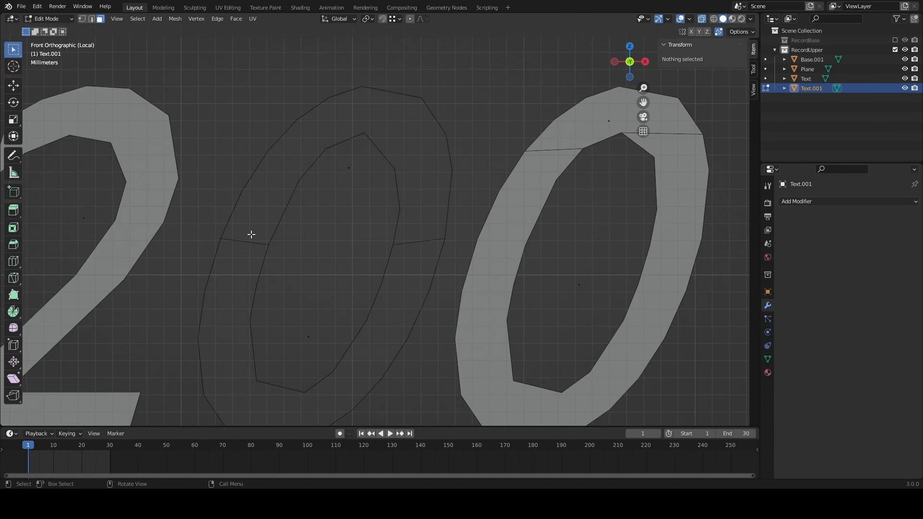
{"action": "key", "text": "Tab"}
{"action": "scroll", "coordinate": [411, 214], "scroll_direction": "down", "scroll_amount": 5}
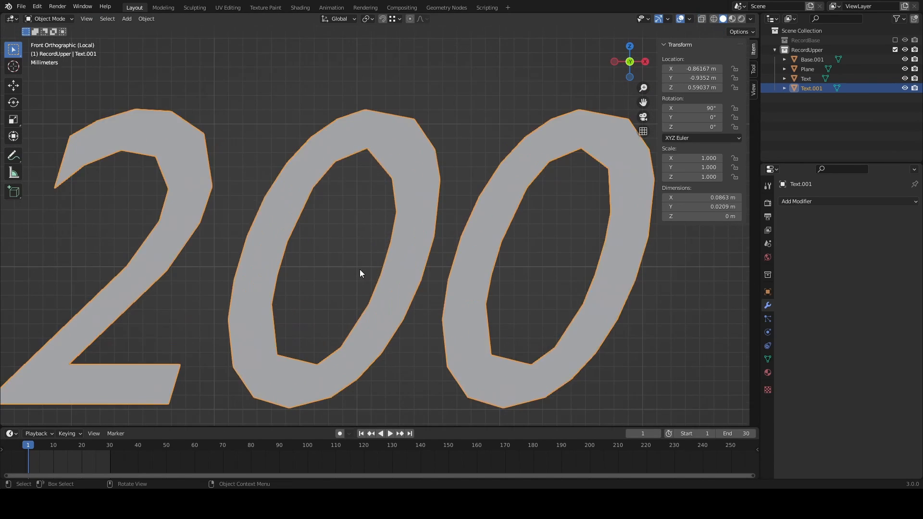
- Try adding a Solidify modifier to the Y - 200 mesh text, and undo it
{"action": "middle_click_drag", "start_coordinate": [359, 269], "coordinate": [268, 266]}
{"action": "key", "text": "Tab"}
{"action": "key", "text": "a"}
{"action": "key", "text": "1"}
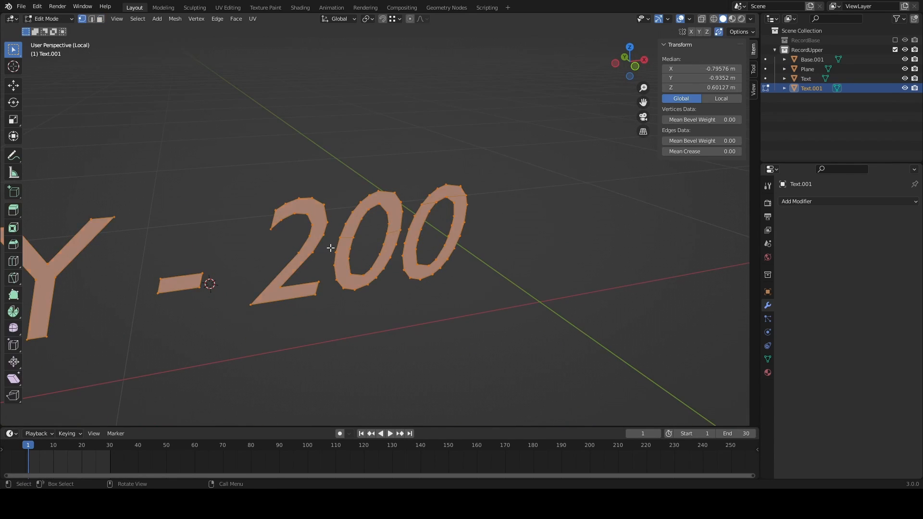
{"action": "key", "text": "3"}
{"action": "middle_click_drag", "start_coordinate": [329, 248], "coordinate": [190, 190]}
{"action": "key", "text": "1"}
{"action": "left_click", "coordinate": [812, 201]}
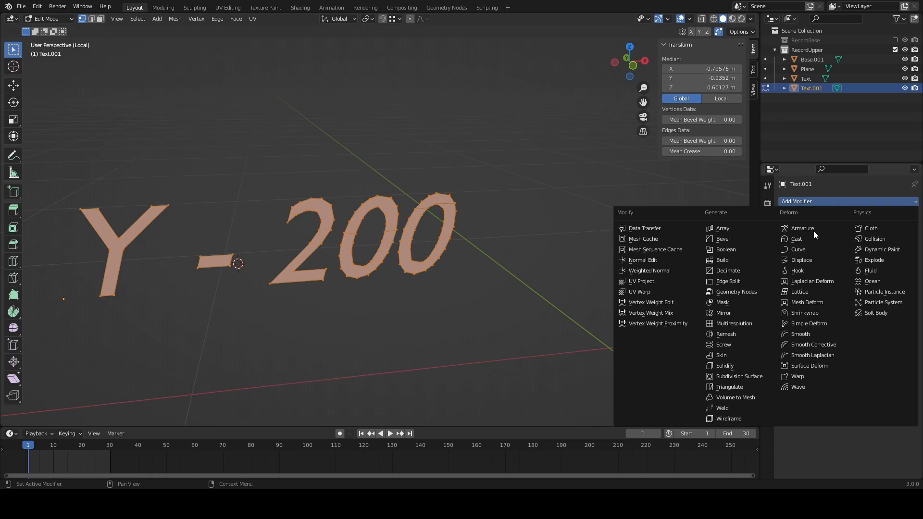
{"action": "left_click", "coordinate": [725, 365]}
{"action": "mouse_move", "coordinate": [546, 311]}
{"action": "middle_mouse_down"}
{"action": "mouse_move", "coordinate": [527, 354]}
{"action": "mouse_move", "coordinate": [445, 249]}
{"action": "mouse_move", "coordinate": [560, 264]}
{"action": "mouse_move", "coordinate": [447, 235]}
{"action": "middle_mouse_up"}
{"action": "key", "text": "ctrl+z"}
{"action": "key", "text": "ctrl+z"}
- Check the face directions of the Y - 200 text with the Face Orientation overlay, and turn the overlay off
{"action": "left_click", "coordinate": [749, 19]}
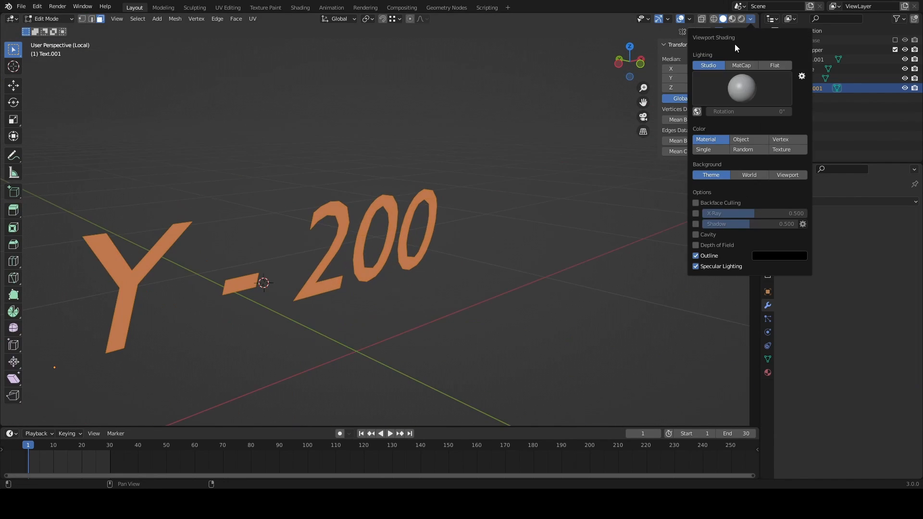
{"action": "left_click", "coordinate": [689, 19]}
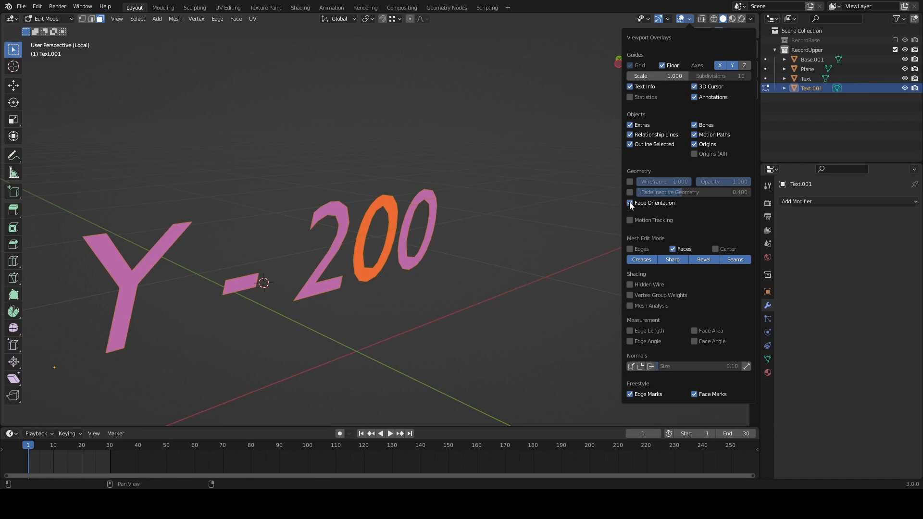
{"action": "middle_click_drag", "start_coordinate": [387, 263], "coordinate": [331, 242]}
{"action": "left_click", "coordinate": [690, 20]}
{"action": "left_click", "coordinate": [649, 202]}
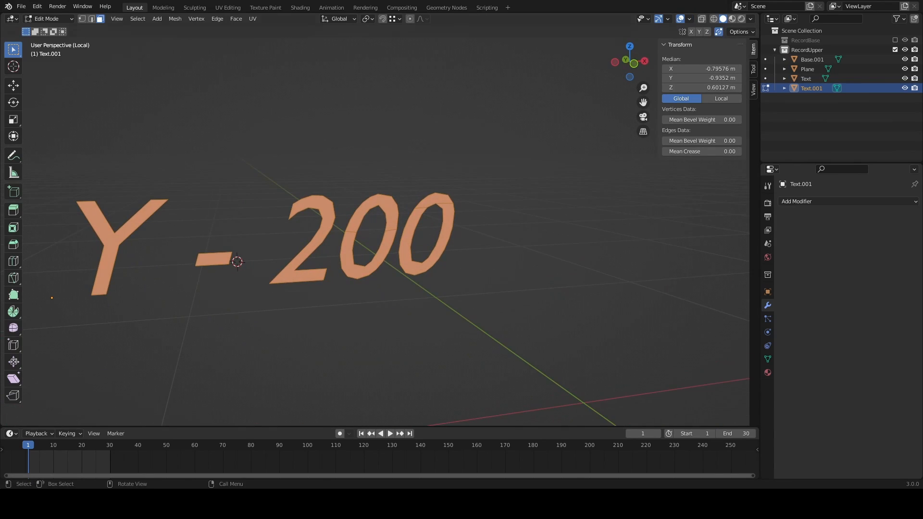
- Flip the normals of the first zero's upper and lower faces
{"action": "left_click", "coordinate": [351, 226]}
{"action": "left_click", "coordinate": [348, 244], "text": "shift"}
{"action": "key", "text": "m"}
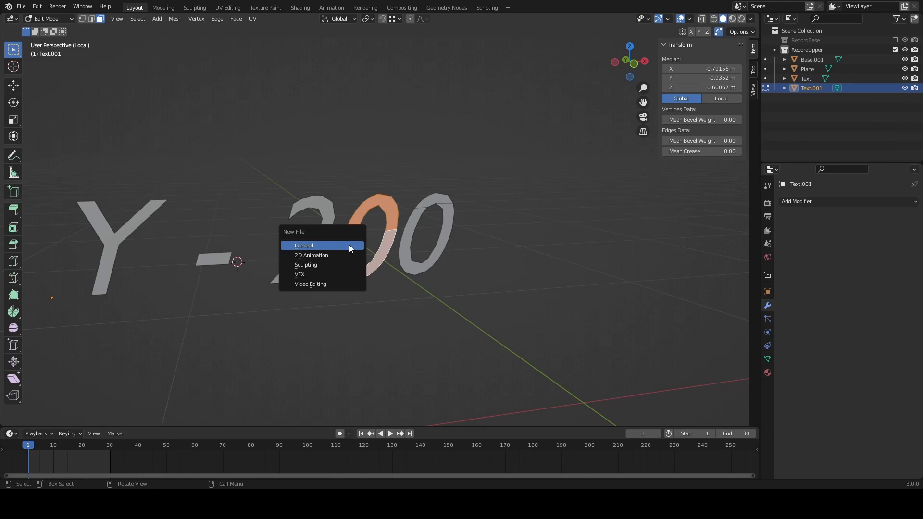
{"action": "key", "text": "Escape"}
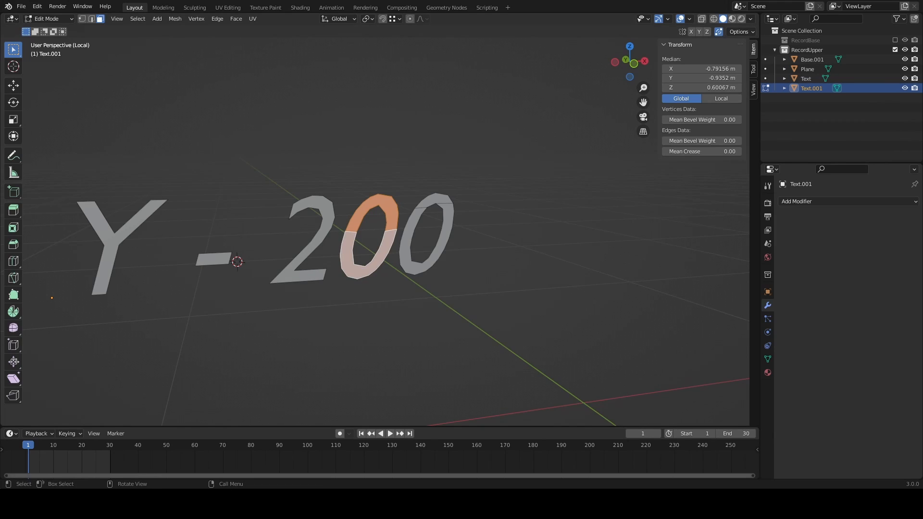
{"action": "key", "text": "alt+a"}
{"action": "key", "text": "ctrl+z"}
{"action": "key", "text": "alt+n"}
{"action": "left_click", "coordinate": [365, 234]}
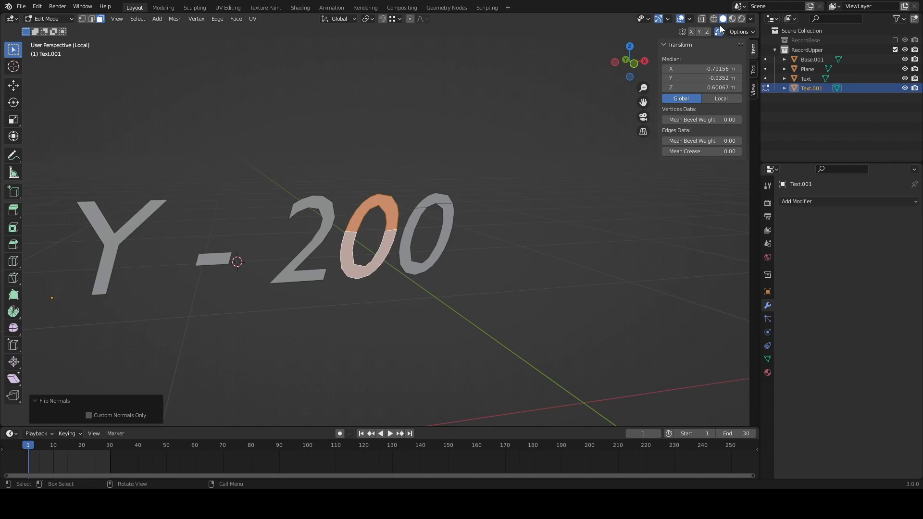
- Recheck the face directions of the whole text with the Face Orientation overlay, and hide the overlay
{"action": "left_click", "coordinate": [689, 19]}
{"action": "left_click", "coordinate": [641, 222]}
{"action": "left_click", "coordinate": [510, 247]}
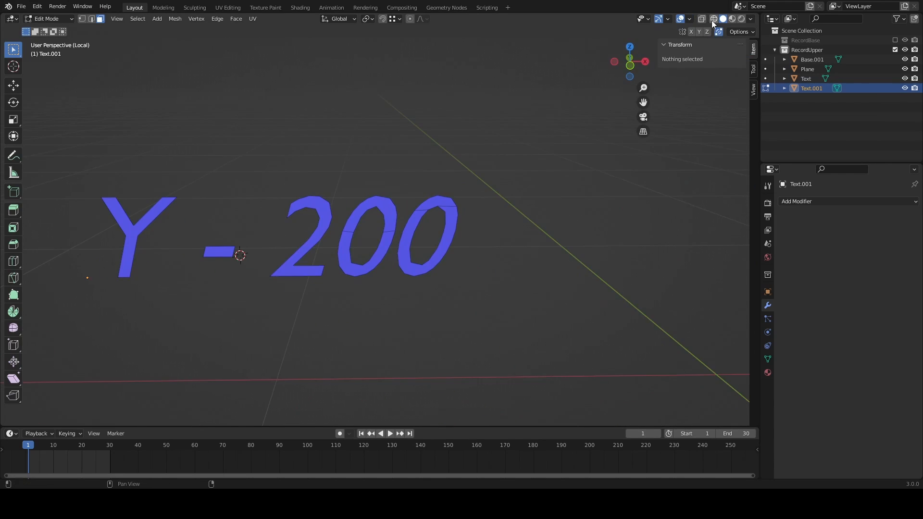
{"action": "left_click", "coordinate": [688, 18]}
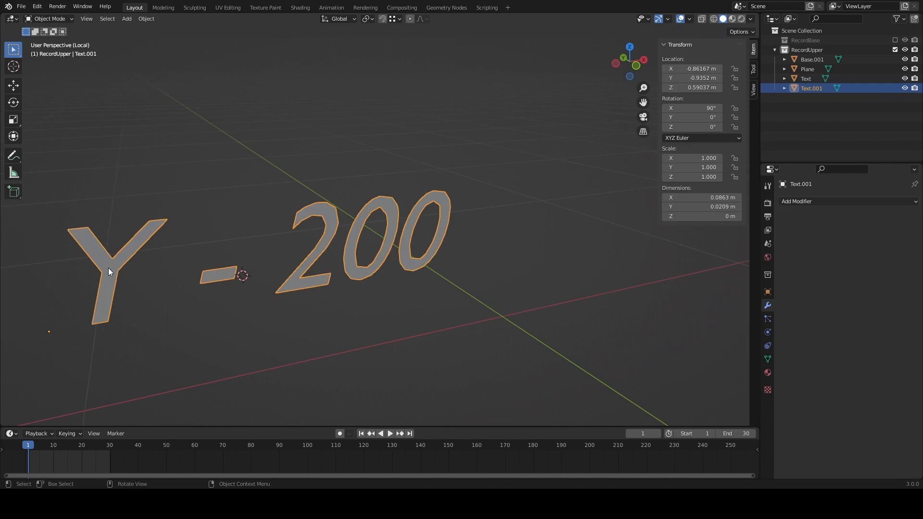
- Add a Solidify modifier with 0.01 m thickness to the Y - 200 text object
{"action": "left_click", "coordinate": [849, 201]}
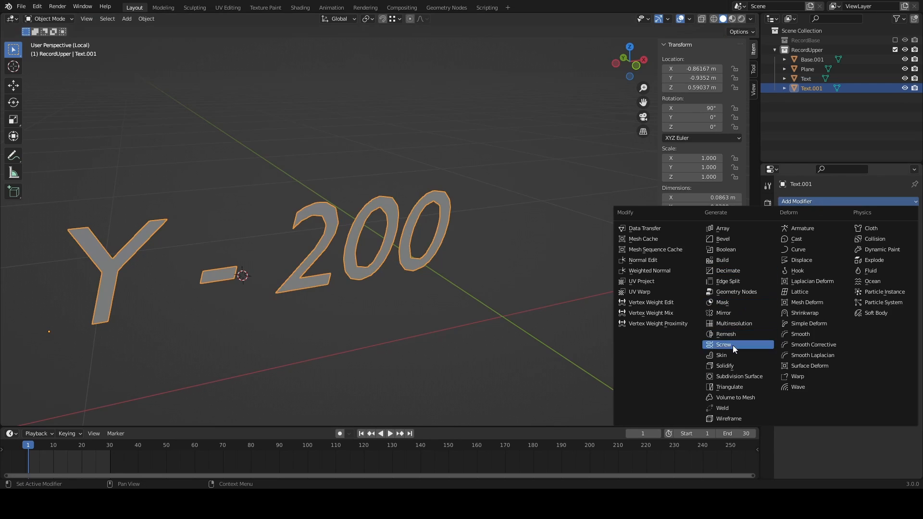
{"action": "left_click", "coordinate": [732, 345]}
{"action": "middle_click_drag", "start_coordinate": [399, 324], "coordinate": [428, 284]}
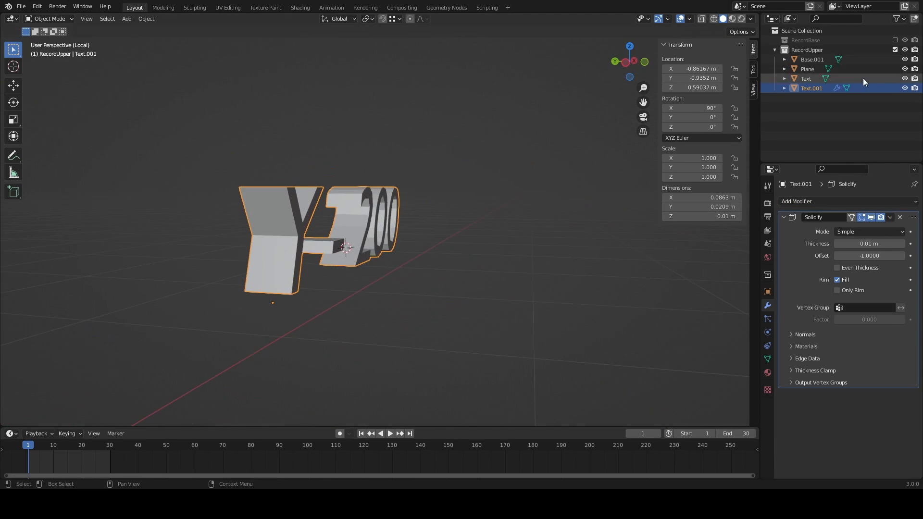
- Compare the thickened text with the detail block, toggle the RecordUpper collection off and on, and isolate the text again
{"action": "key", "text": "KP_Divide"}
{"action": "middle_click_drag", "start_coordinate": [375, 260], "coordinate": [625, 231]}
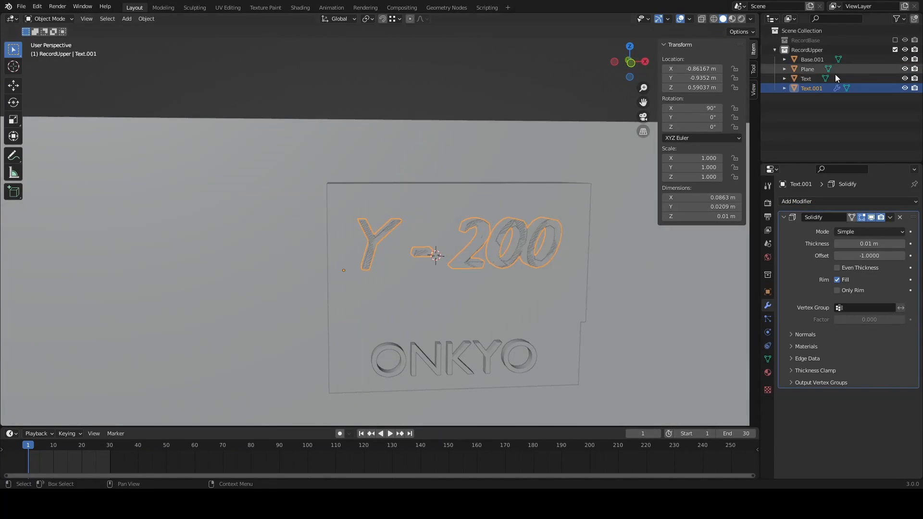
{"action": "left_click", "coordinate": [894, 50]}
{"action": "left_click", "coordinate": [895, 49]}
{"action": "key", "text": "KP_Divide"}
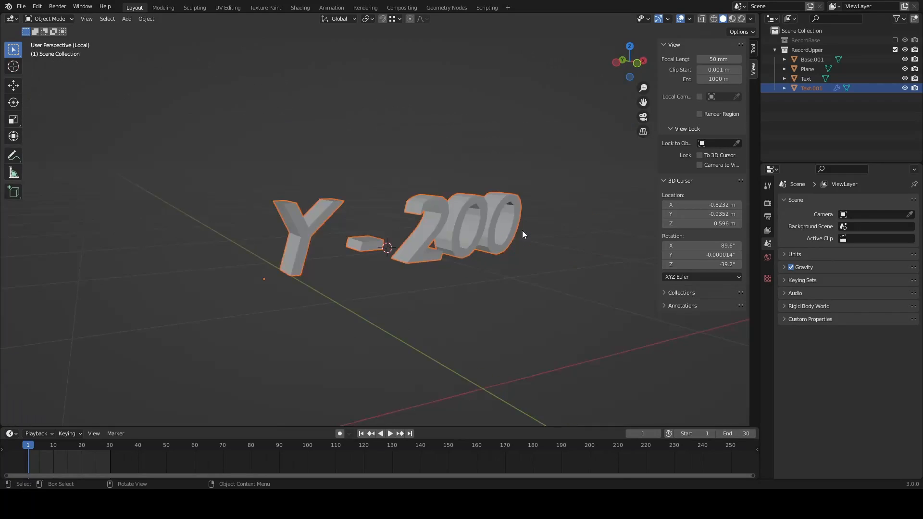
- Shade the Y - 200 text smooth and enable Auto Smooth with an angle of 40.3°
{"action": "middle_click_drag", "start_coordinate": [522, 230], "coordinate": [425, 200]}
{"action": "left_click", "coordinate": [425, 200]}
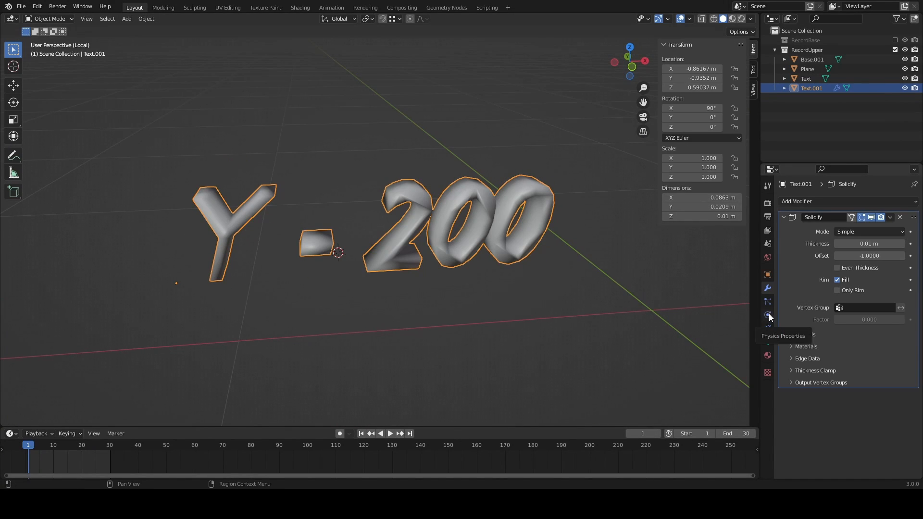
{"action": "left_click", "coordinate": [768, 341]}
{"action": "left_click", "coordinate": [837, 402]}
{"action": "middle_click_drag", "start_coordinate": [433, 240], "coordinate": [411, 246]}
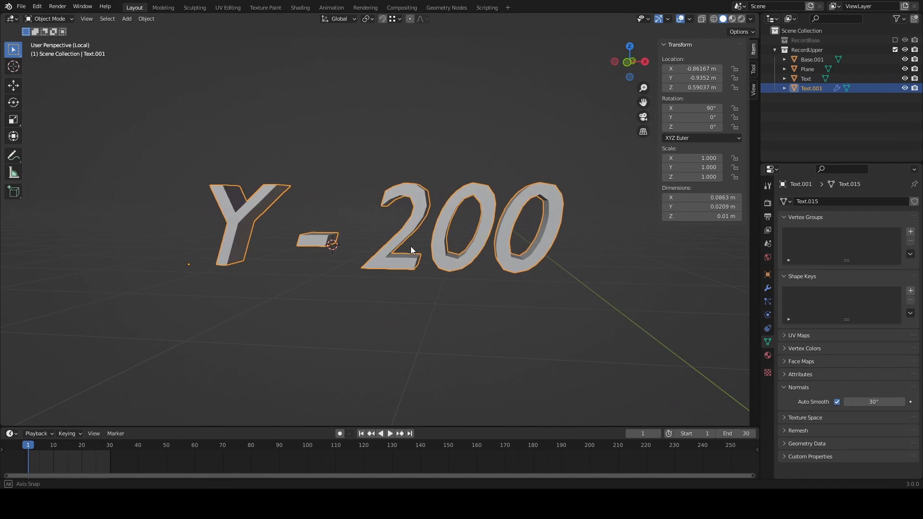
{"action": "left_click_drag", "start_coordinate": [873, 401], "coordinate": [853, 401]}
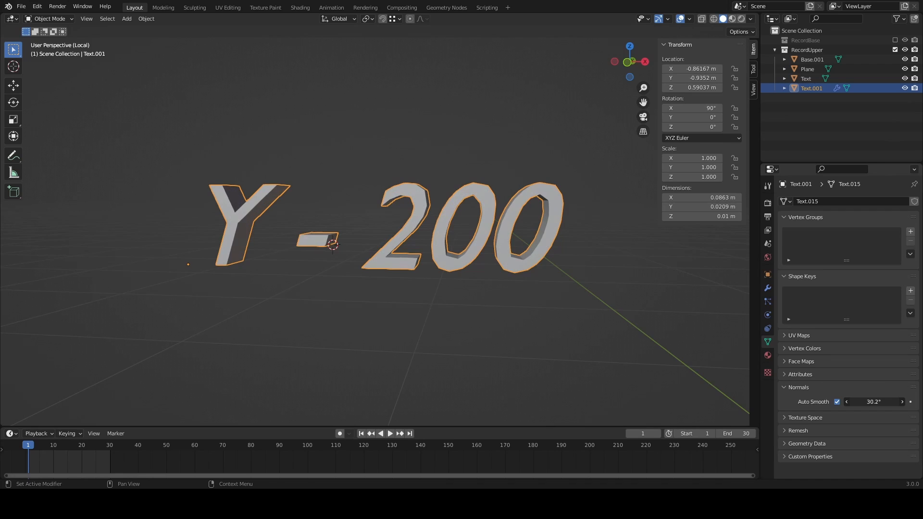
{"action": "mouse_move", "coordinate": [459, 257]}
{"action": "middle_mouse_down"}
{"action": "mouse_move", "coordinate": [521, 297]}
{"action": "mouse_move", "coordinate": [465, 247]}
{"action": "middle_mouse_up"}
{"action": "scroll", "coordinate": [465, 248], "scroll_direction": "up", "scroll_amount": 4}
{"action": "left_click_drag", "start_coordinate": [874, 401], "coordinate": [879, 401]}
{"action": "scroll", "coordinate": [469, 225], "scroll_direction": "down", "scroll_amount": 3}
{"action": "key", "text": "KP_1"}
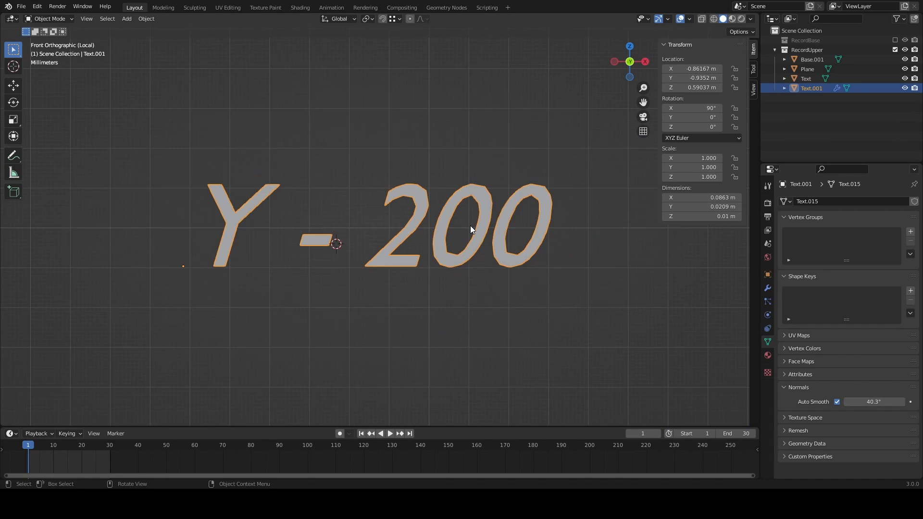
{"action": "scroll", "coordinate": [470, 226], "scroll_direction": "up", "scroll_amount": 2}
{"action": "middle_click_drag", "start_coordinate": [470, 226], "coordinate": [637, 202]}
- Leave the isolated view and move the Y - 200 text along Y to -0.94004 m, so it protrudes from the block's front face
{"action": "key", "text": "KP_Divide"}
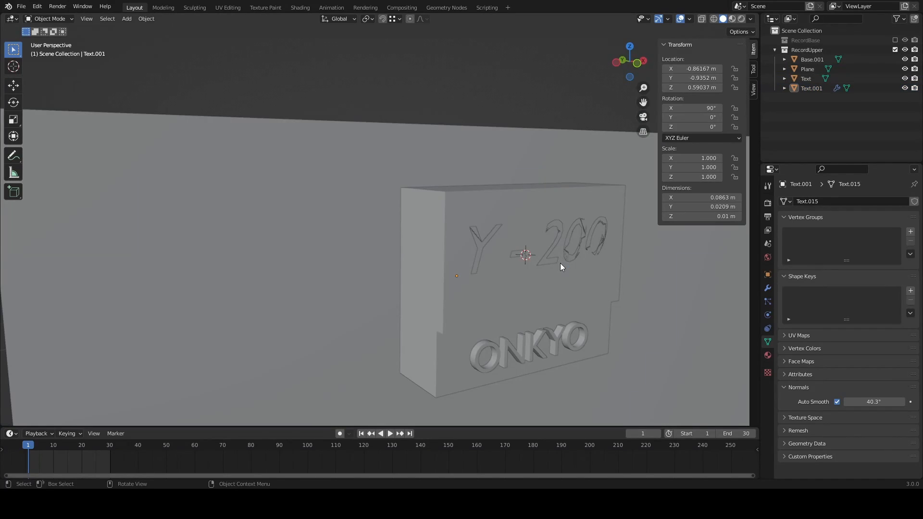
{"action": "left_click", "coordinate": [557, 263]}
{"action": "key", "text": "KP_Divide"}
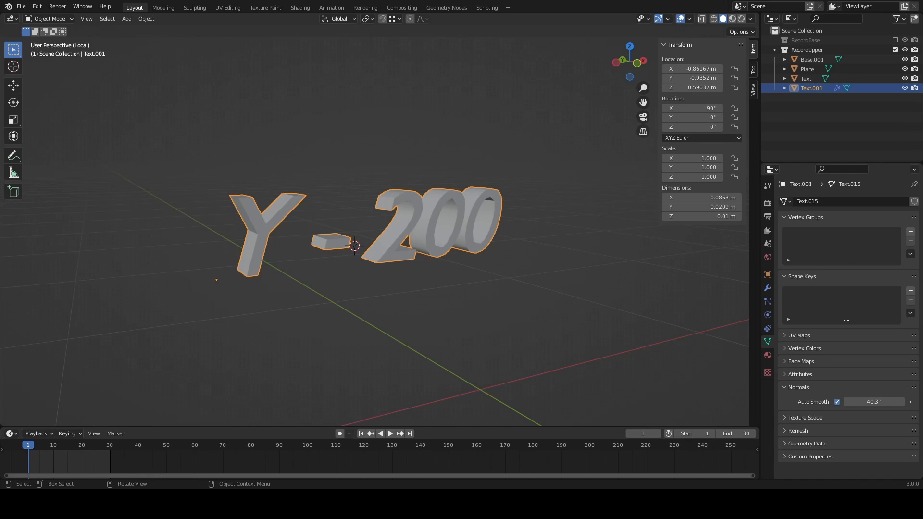
{"action": "middle_click_drag", "start_coordinate": [502, 255], "coordinate": [464, 254]}
{"action": "key", "text": "slash"}
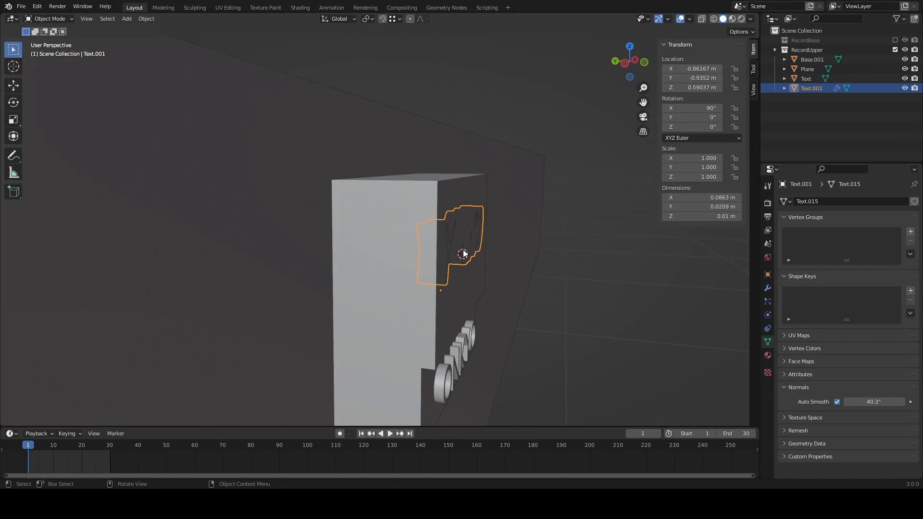
{"action": "key", "text": "g"}
{"action": "key", "text": "y"}
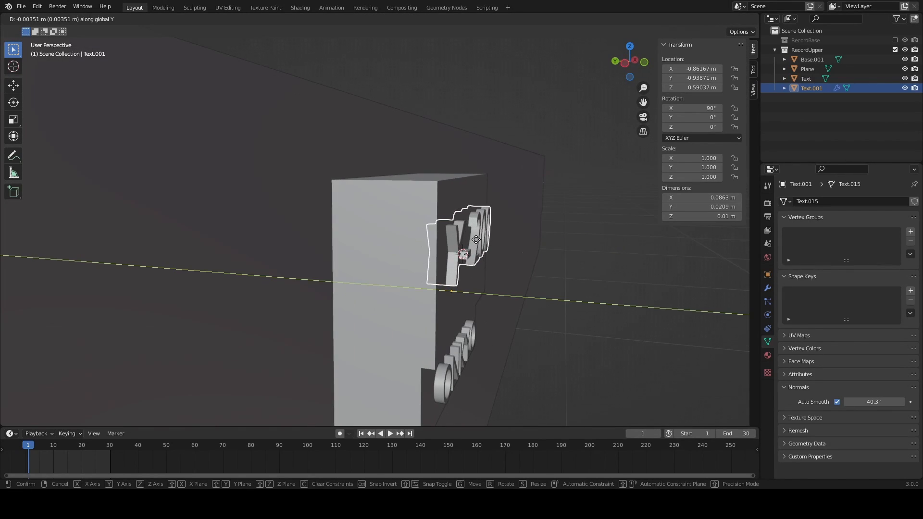
{"action": "left_click", "coordinate": [485, 240]}
{"action": "scroll", "coordinate": [485, 240], "scroll_direction": "up", "scroll_amount": 3}
{"action": "middle_click_drag", "start_coordinate": [485, 260], "coordinate": [423, 263]}
{"action": "key", "text": "g"}
{"action": "key", "text": "y"}
{"action": "left_click", "coordinate": [486, 257]}
- Apply the Solidify modifier on the Y - 200 text and add a Boolean modifier set to Difference
{"action": "left_click", "coordinate": [768, 288]}
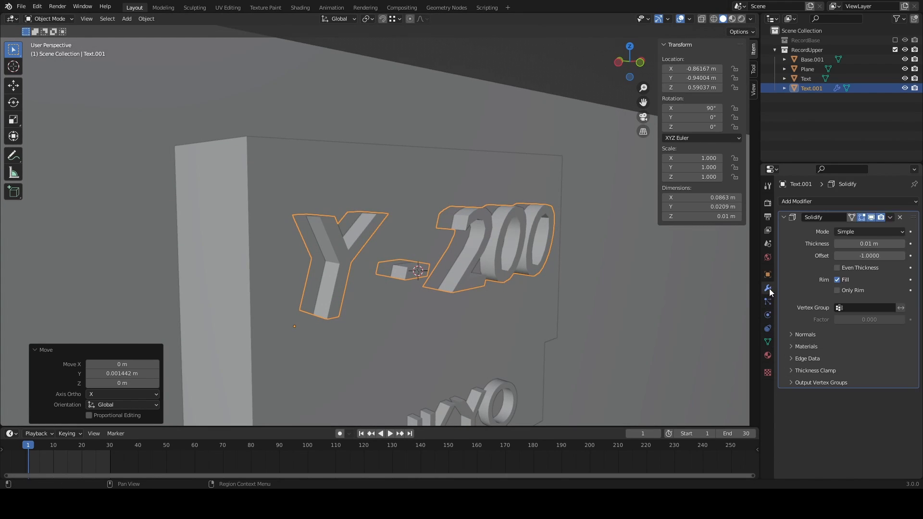
{"action": "left_click", "coordinate": [889, 215]}
{"action": "left_click", "coordinate": [849, 230]}
{"action": "left_click", "coordinate": [834, 201]}
{"action": "left_click", "coordinate": [726, 249]}
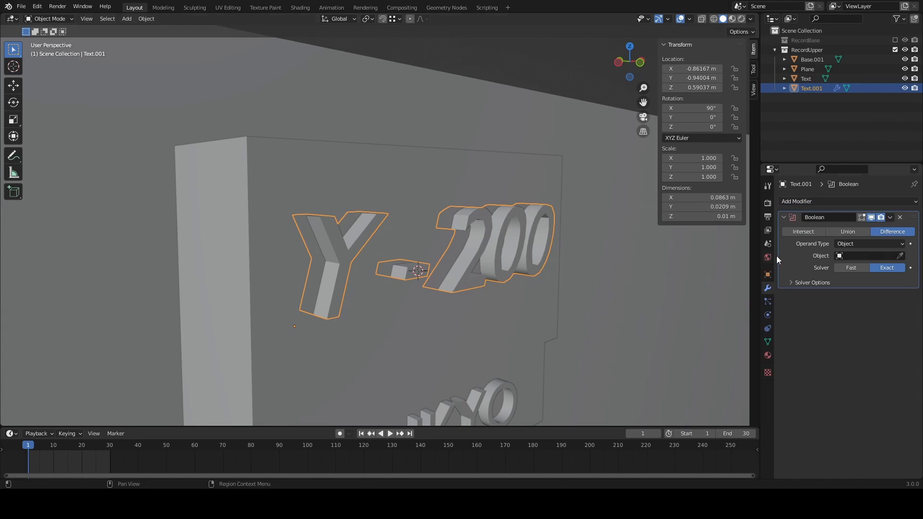
- Look through the list of available objects for the Boolean modifier's operand
{"action": "left_click", "coordinate": [870, 243]}
{"action": "left_click", "coordinate": [474, 253]}
{"action": "left_click", "coordinate": [868, 255]}
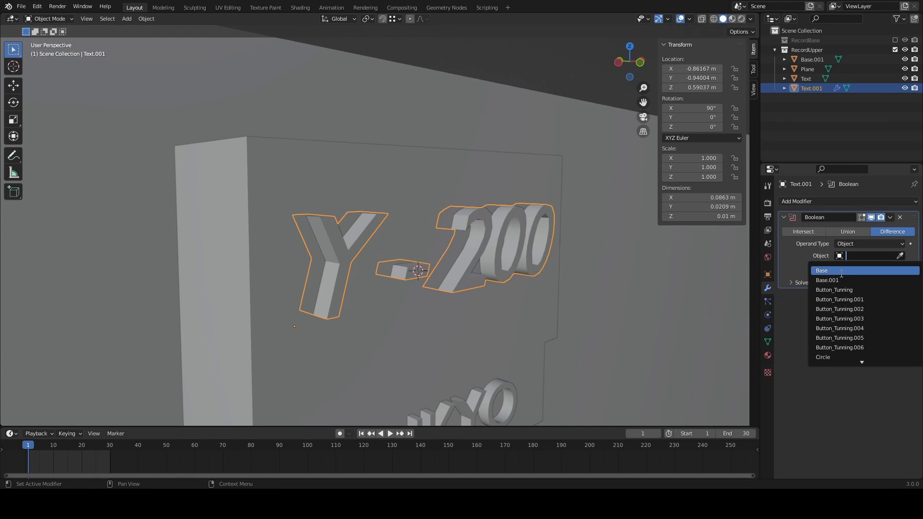
{"action": "scroll", "coordinate": [847, 353], "scroll_direction": "down", "scroll_amount": 5}
{"action": "scroll", "coordinate": [846, 343], "scroll_direction": "up", "scroll_amount": 18}
{"action": "scroll", "coordinate": [844, 338], "scroll_direction": "down", "scroll_amount": 3}
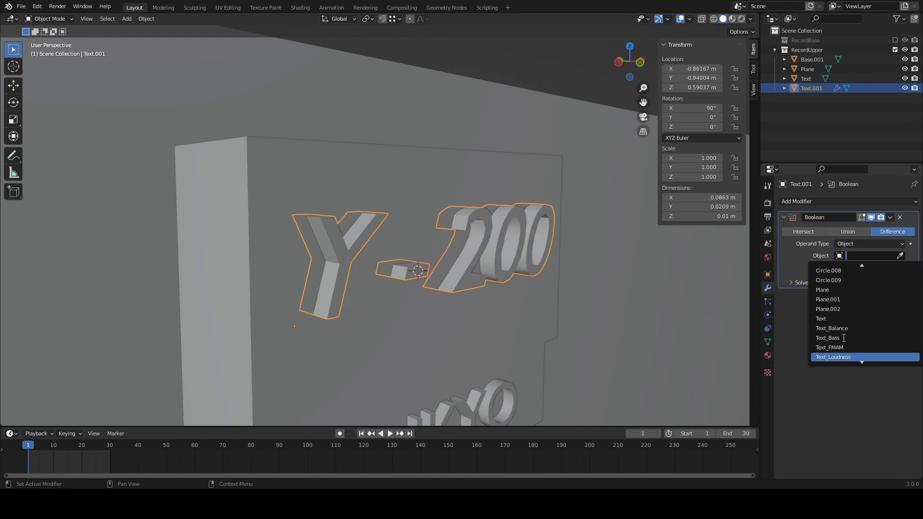
{"action": "scroll", "coordinate": [852, 322], "scroll_direction": "down", "scroll_amount": 14}
{"action": "scroll", "coordinate": [847, 324], "scroll_direction": "up", "scroll_amount": 20}
- Switch the Boolean operand type to Collection and back to Object, and try picking the Y - 200 text as the operand
{"action": "left_click", "coordinate": [868, 244]}
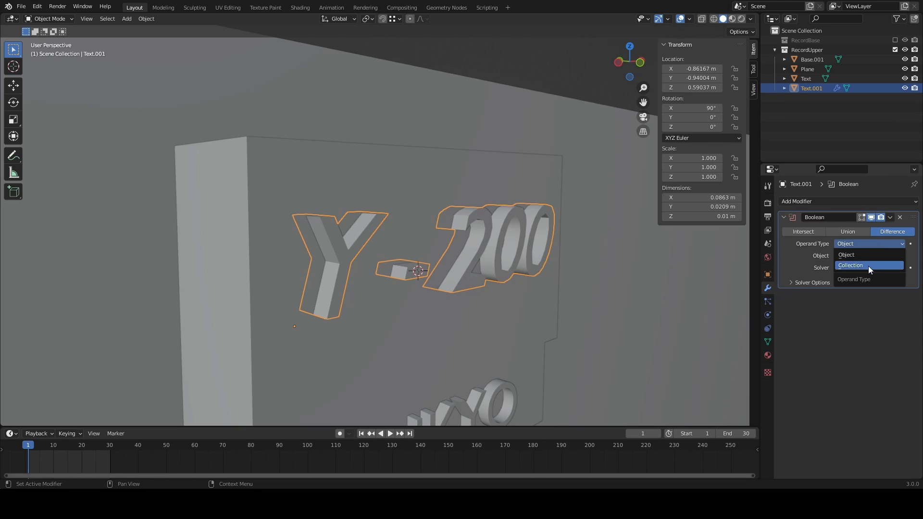
{"action": "left_click", "coordinate": [868, 266]}
{"action": "left_click", "coordinate": [861, 244]}
{"action": "left_click", "coordinate": [854, 252]}
{"action": "left_click", "coordinate": [900, 256]}
{"action": "left_click", "coordinate": [501, 226]}
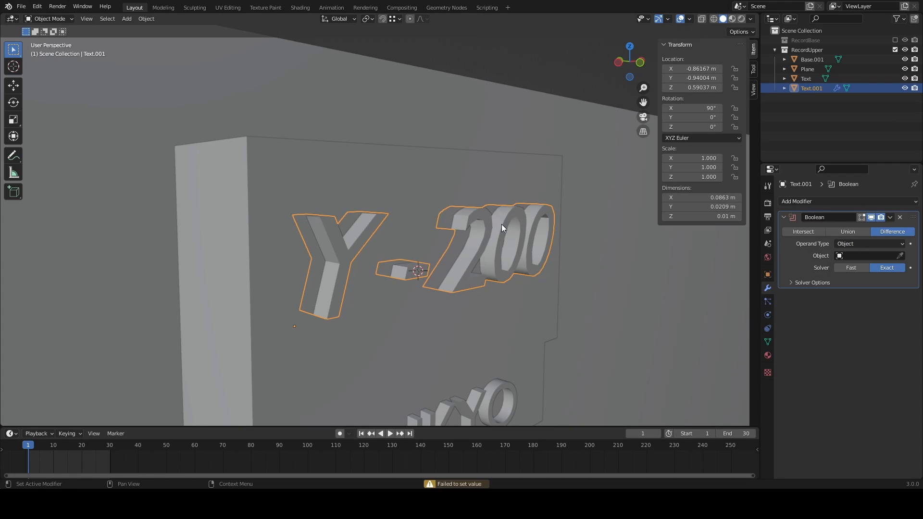
- Pick the ONKYO text as the Boolean operand, and clear it
{"action": "left_click", "coordinate": [900, 255]}
{"action": "left_click", "coordinate": [505, 385]}
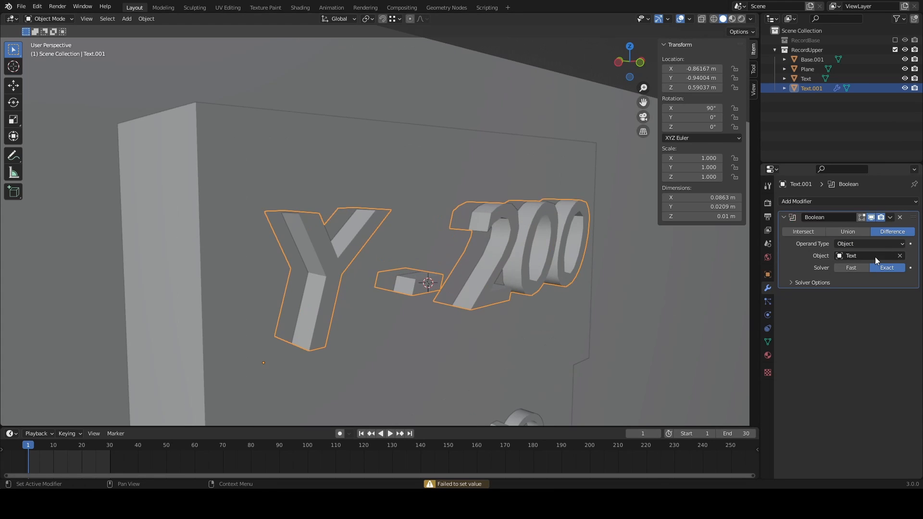
{"action": "scroll", "coordinate": [484, 377], "scroll_direction": "down", "scroll_amount": 2}
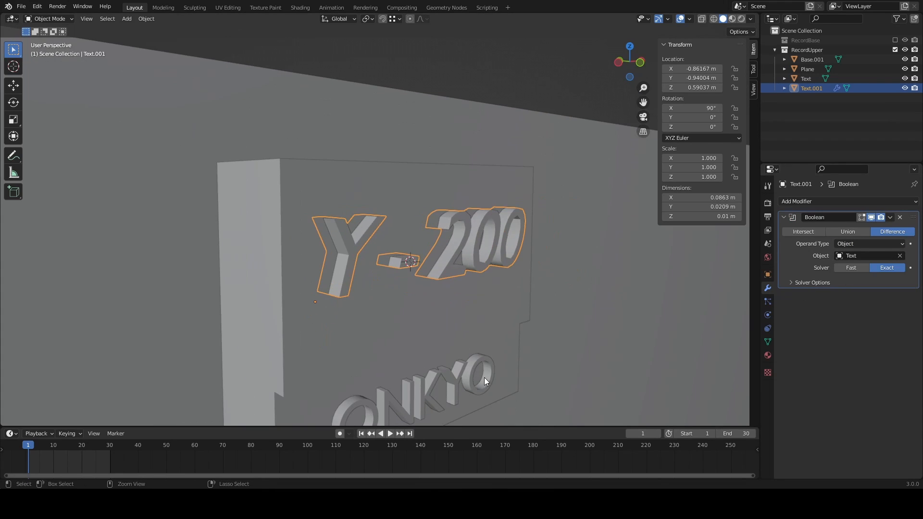
{"action": "left_click", "coordinate": [899, 255]}
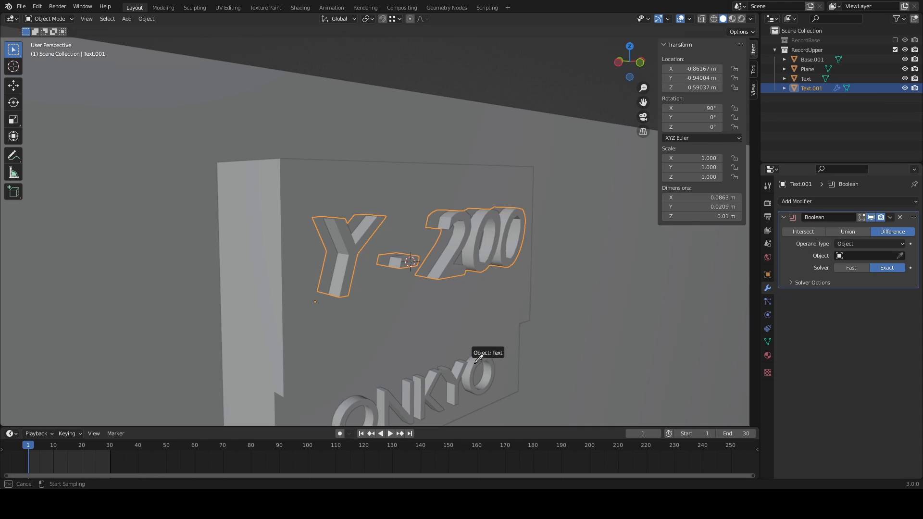
- Try once more to pick the Y - 200 lettering as the Boolean operand object
{"action": "left_click", "coordinate": [494, 218]}
{"action": "scroll", "coordinate": [494, 219], "scroll_direction": "up", "scroll_amount": 4}
{"action": "scroll", "coordinate": [494, 219], "scroll_direction": "down", "scroll_amount": 4}
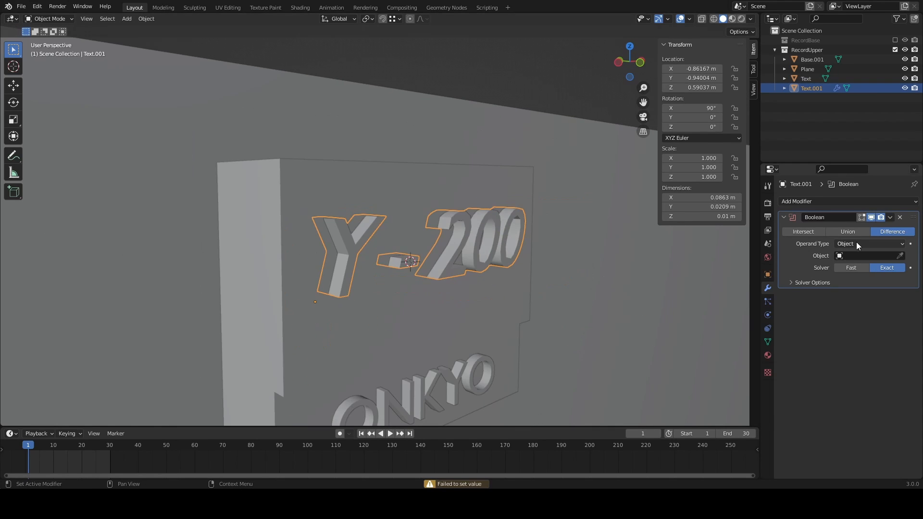
- Try the Boolean modifier's Fast and Exact solvers, and remove the modifier from the Y - 200 text
{"action": "key", "text": "ctrl+z"}
{"action": "left_click", "coordinate": [852, 267]}
{"action": "left_click", "coordinate": [886, 267]}
{"action": "left_click", "coordinate": [885, 283]}
{"action": "left_click", "coordinate": [884, 282]}
{"action": "left_click", "coordinate": [890, 217]}
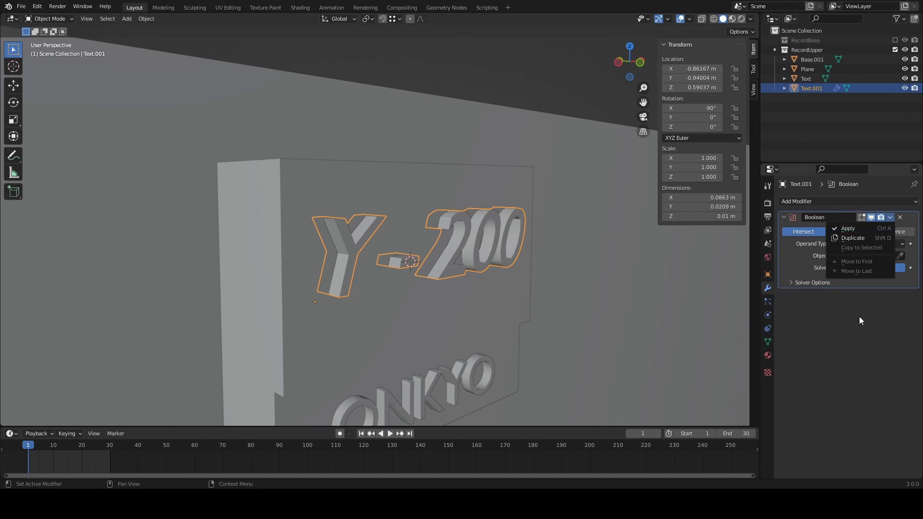
{"action": "left_click", "coordinate": [899, 217]}
- Isolate the Y - 200 text, add a Boolean modifier, and try to pick the text itself as the operand
{"action": "mouse_move", "coordinate": [457, 245]}
{"action": "middle_mouse_down"}
{"action": "mouse_move", "coordinate": [439, 249]}
{"action": "mouse_move", "coordinate": [459, 250]}
{"action": "mouse_move", "coordinate": [446, 235]}
{"action": "mouse_move", "coordinate": [445, 255]}
{"action": "middle_mouse_up"}
{"action": "key", "text": "slash"}
{"action": "left_click", "coordinate": [838, 202]}
{"action": "left_click", "coordinate": [707, 243]}
{"action": "left_click", "coordinate": [899, 256]}
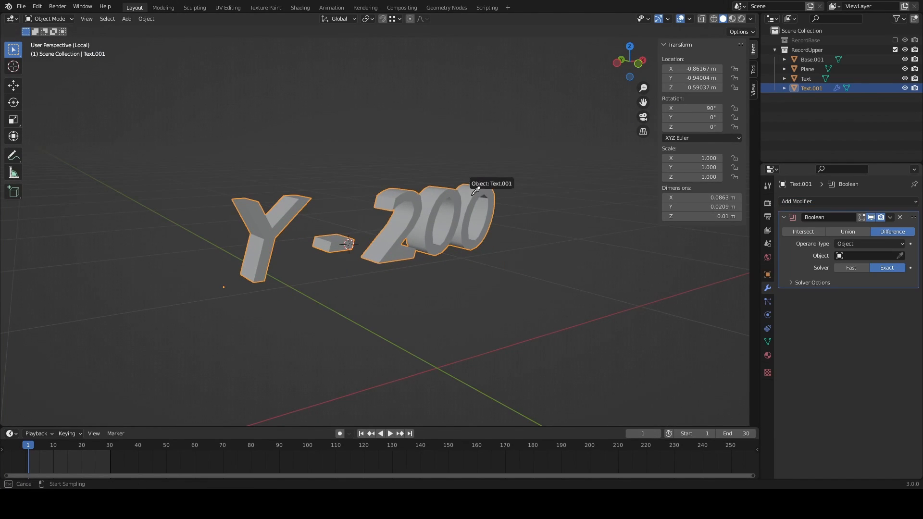
{"action": "left_click", "coordinate": [473, 194]}
{"action": "left_click", "coordinate": [853, 256]}
{"action": "scroll", "coordinate": [858, 337], "scroll_direction": "down", "scroll_amount": 20}
{"action": "left_click", "coordinate": [842, 369]}
- Remove the Boolean modifier from the isolated Y - 200 text
{"action": "left_click", "coordinate": [796, 87]}
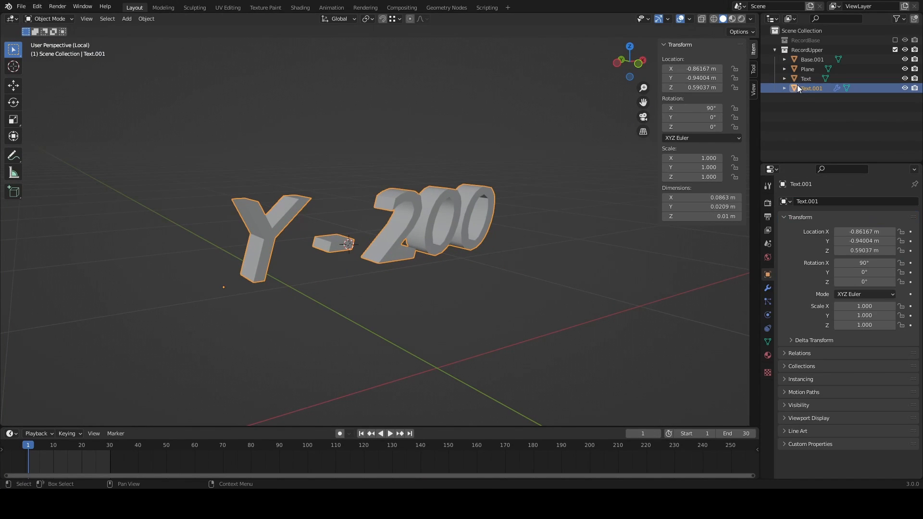
{"action": "left_click", "coordinate": [800, 217]}
{"action": "left_click", "coordinate": [767, 288]}
{"action": "left_click", "coordinate": [902, 216]}
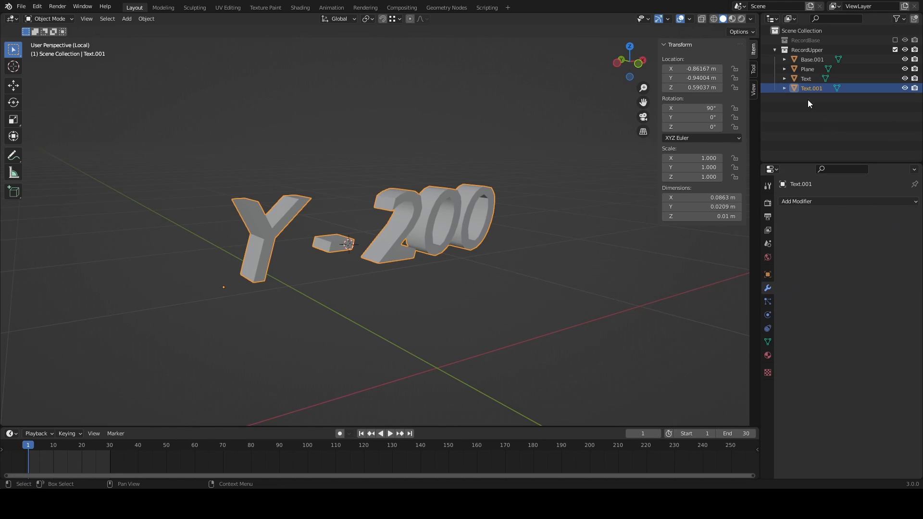
- Expand both text objects in the outliner to examine their mesh data, and select the Y - 200 text's mesh
{"action": "middle_click_drag", "start_coordinate": [565, 231], "coordinate": [545, 233]}
{"action": "left_click", "coordinate": [805, 79]}
{"action": "left_click", "coordinate": [784, 79]}
{"action": "left_click", "coordinate": [784, 97]}
{"action": "scroll", "coordinate": [609, 214], "scroll_direction": "down", "scroll_amount": 1}
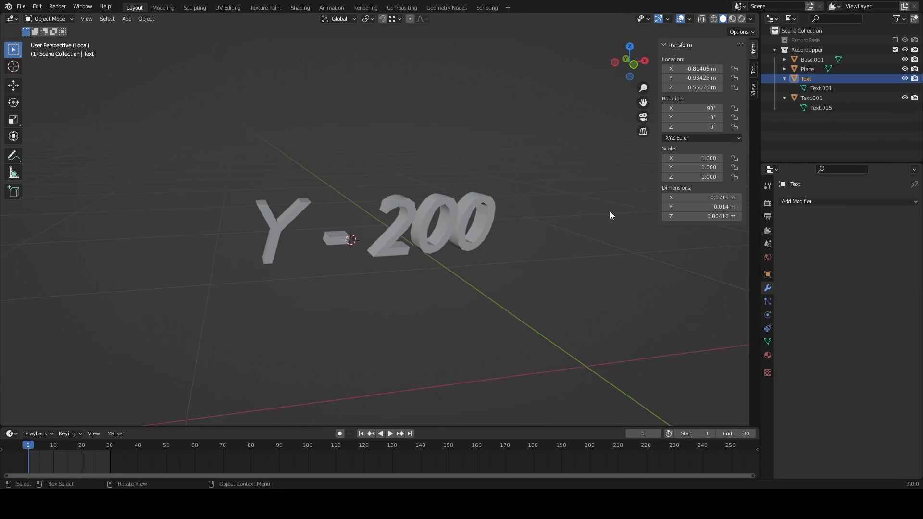
{"action": "scroll", "coordinate": [609, 214], "scroll_direction": "up", "scroll_amount": 1}
{"action": "left_click", "coordinate": [820, 108]}
- Add a Boolean modifier to the Y - 200 text again and try to pick its operand from the lettering
{"action": "left_click", "coordinate": [807, 201]}
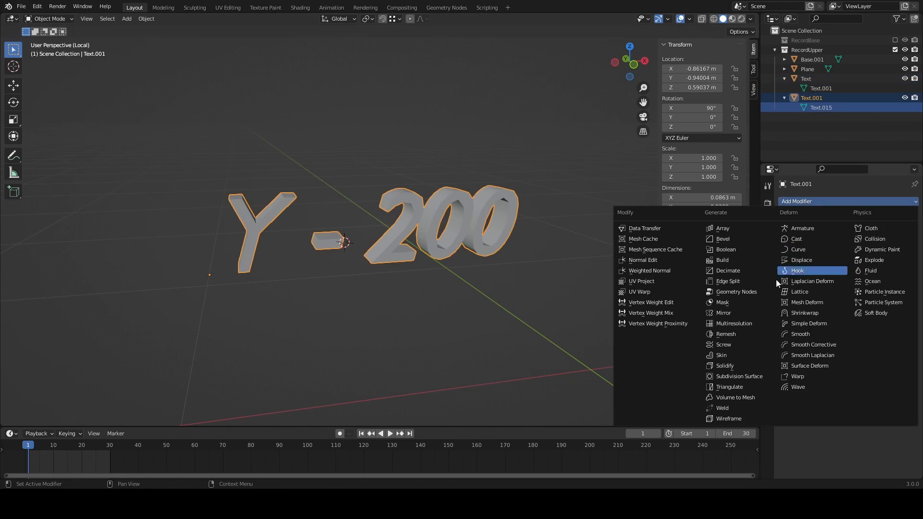
{"action": "left_click", "coordinate": [726, 250]}
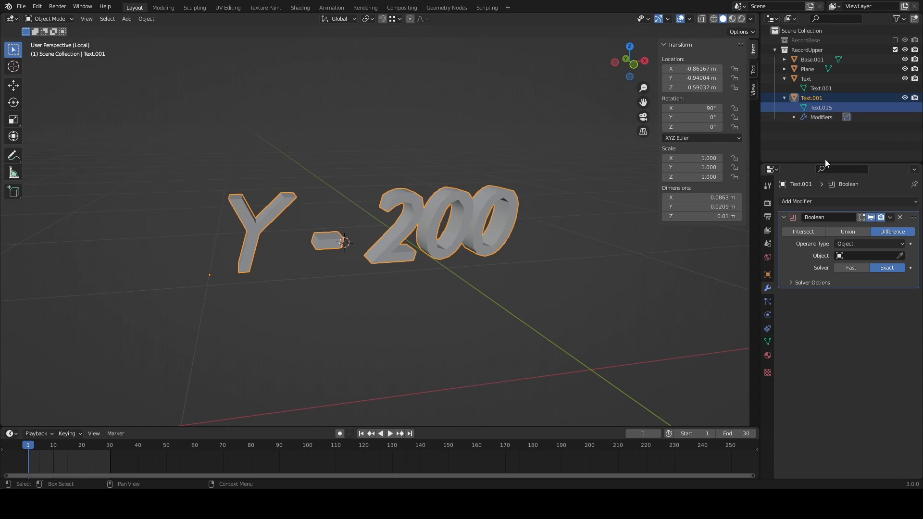
{"action": "middle_click_drag", "start_coordinate": [509, 212], "coordinate": [218, 262]}
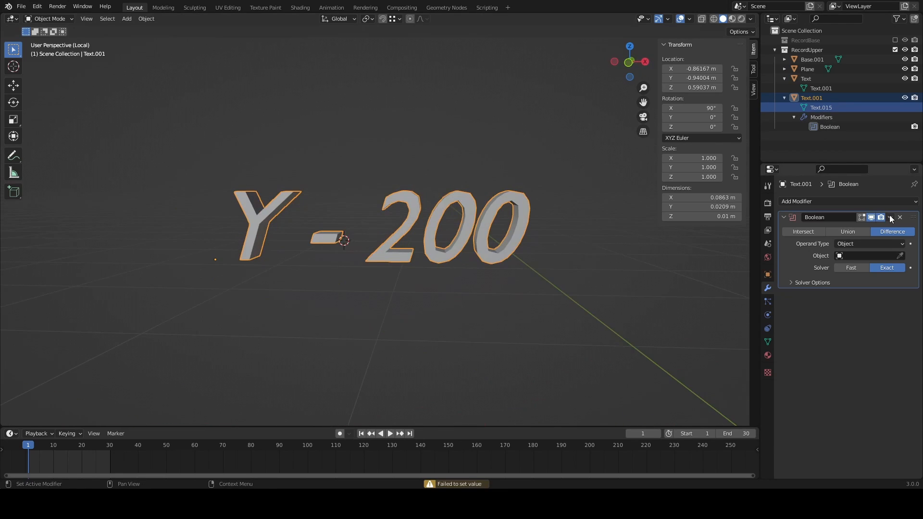
{"action": "left_click", "coordinate": [890, 217]}
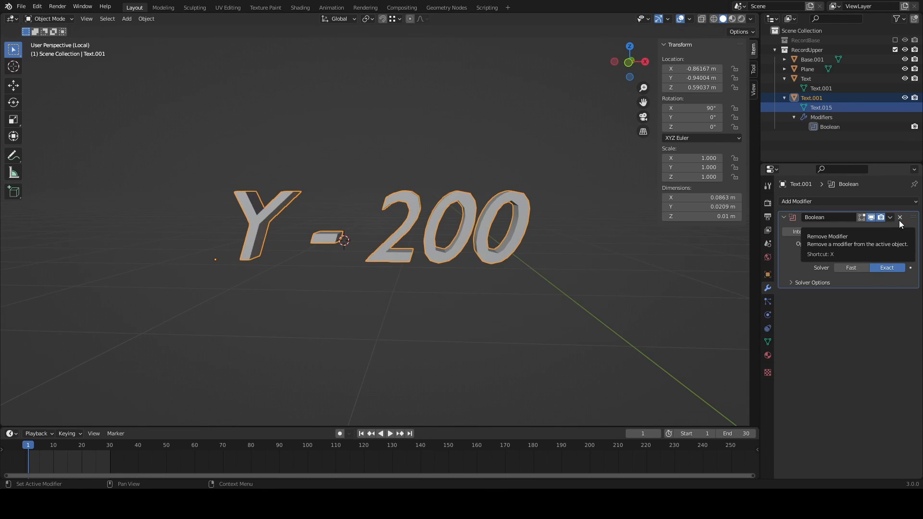
- Return from local view to the full scene, and hide and reshow the Y - 200 text
{"action": "middle_click_drag", "start_coordinate": [476, 223], "coordinate": [552, 264]}
{"action": "left_click", "coordinate": [547, 249]}
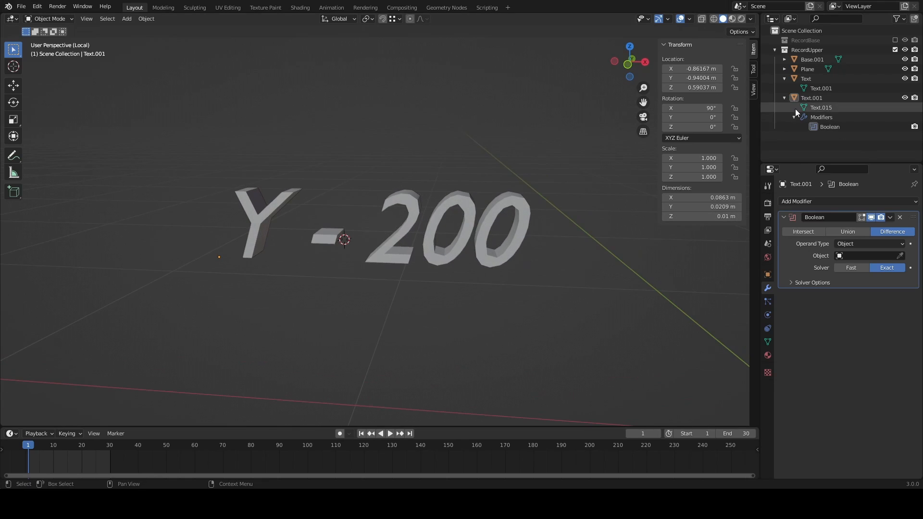
{"action": "left_click", "coordinate": [774, 50]}
{"action": "key", "text": "slash"}
{"action": "middle_click_drag", "start_coordinate": [471, 239], "coordinate": [413, 259]}
{"action": "left_click", "coordinate": [413, 259]}
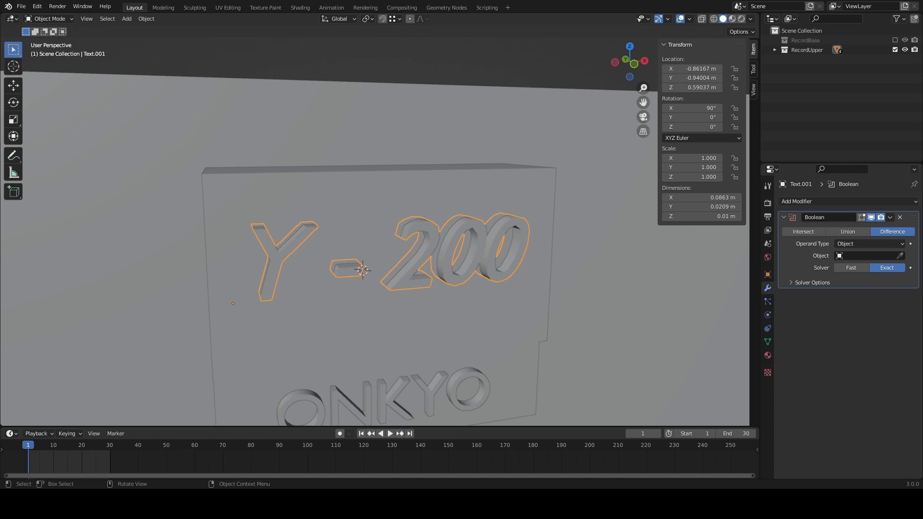
{"action": "left_click", "coordinate": [774, 50]}
{"action": "left_click", "coordinate": [904, 97]}
{"action": "left_click", "coordinate": [904, 98]}
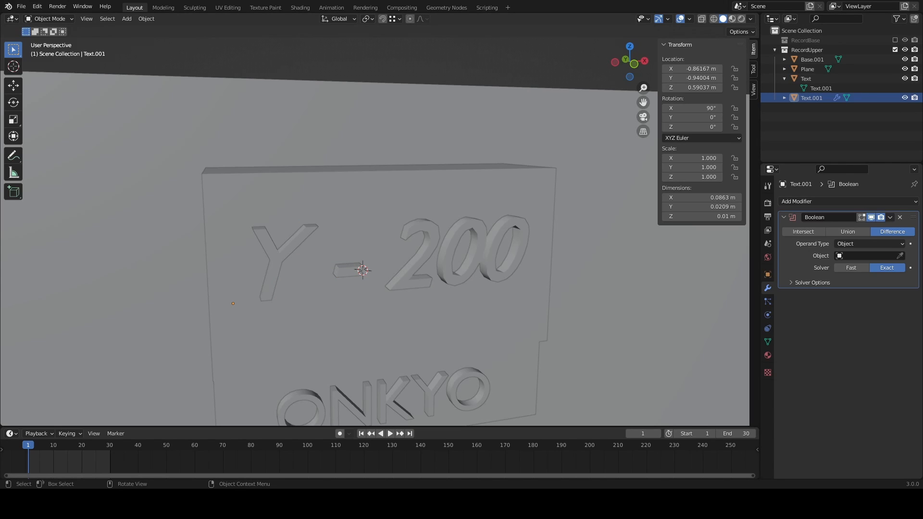
- Isolate the detail block behind the lettering, examine its geometry, and return to the full scene
{"action": "mouse_move", "coordinate": [380, 294]}
{"action": "middle_mouse_down"}
{"action": "mouse_move", "coordinate": [447, 305]}
{"action": "mouse_move", "coordinate": [410, 310]}
{"action": "mouse_move", "coordinate": [376, 281]}
{"action": "middle_mouse_up"}
{"action": "left_click", "coordinate": [447, 305]}
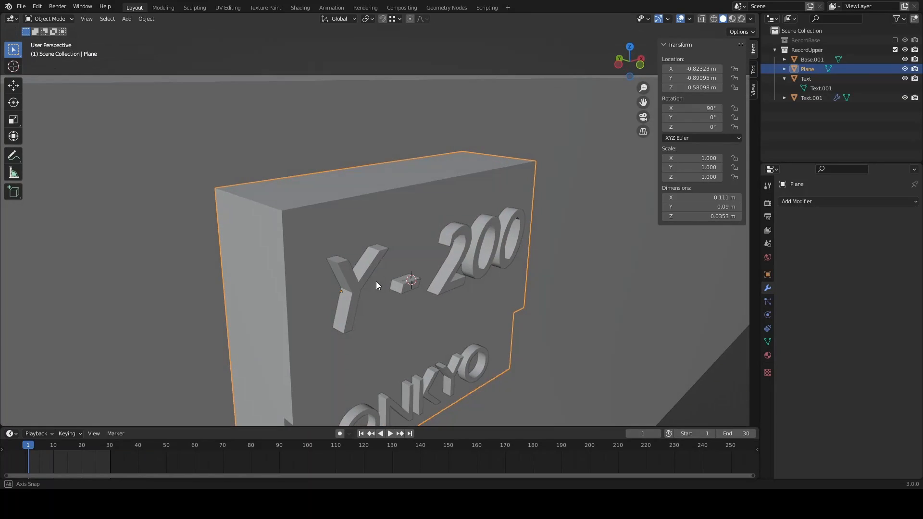
{"action": "scroll", "coordinate": [407, 239], "scroll_direction": "up", "scroll_amount": 3}
{"action": "middle_click_drag", "start_coordinate": [406, 239], "coordinate": [283, 255]}
{"action": "key", "text": "KP_Divide"}
{"action": "key", "text": "KP_Divide"}
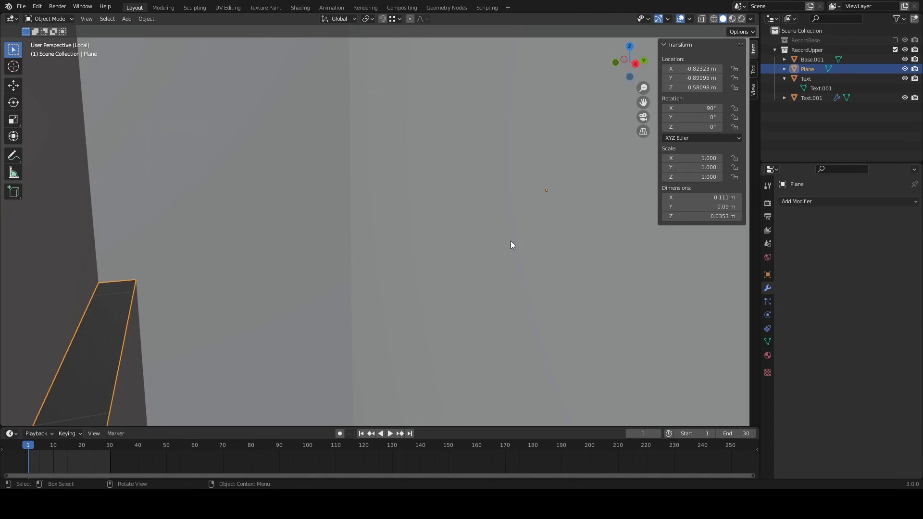
{"action": "key", "text": "KP_Divide"}
{"action": "middle_click_drag", "start_coordinate": [361, 243], "coordinate": [400, 332]}
{"action": "key", "text": "Tab"}
{"action": "key", "text": "KP_Divide"}
{"action": "key", "text": "Tab"}
- Add a Boolean modifier to the ONKYO text and try to pick the detail block as its operand
{"action": "left_click", "coordinate": [399, 332]}
{"action": "scroll", "coordinate": [487, 394], "scroll_direction": "up", "scroll_amount": 3}
{"action": "scroll", "coordinate": [486, 394], "scroll_direction": "down", "scroll_amount": 3}
{"action": "left_click", "coordinate": [849, 201]}
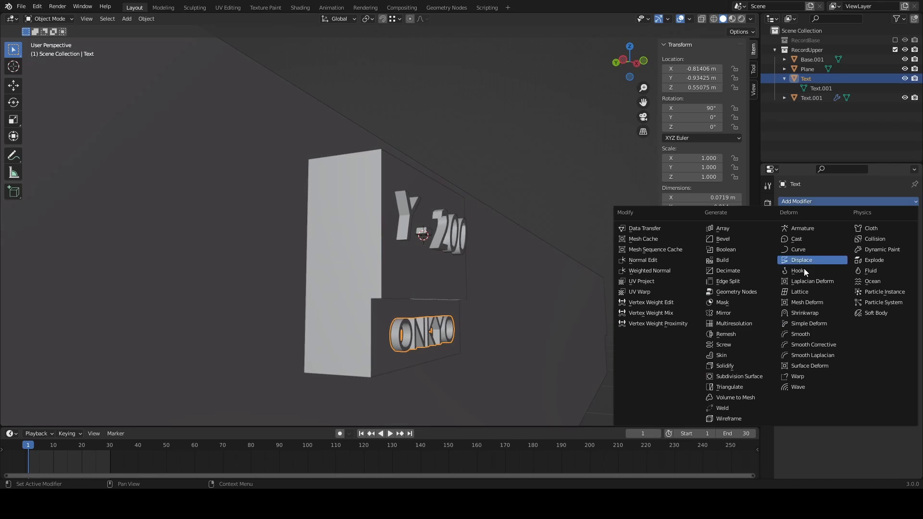
{"action": "left_click", "coordinate": [731, 259]}
{"action": "left_click", "coordinate": [899, 255]}
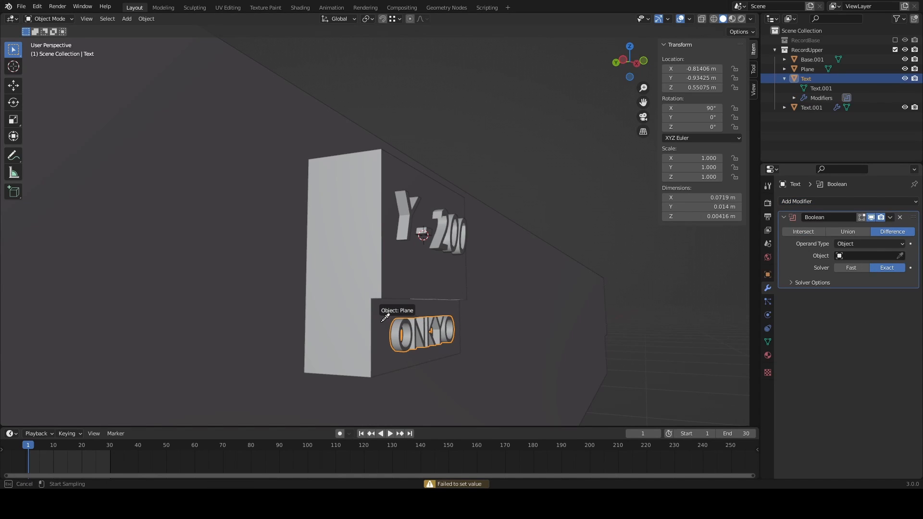
{"action": "left_click", "coordinate": [382, 326]}
{"action": "key", "text": "ctrl+z"}
- Try the Y - 200 lettering as the ONKYO text's Boolean operand, and undo back past adding that modifier
{"action": "left_click", "coordinate": [900, 255]}
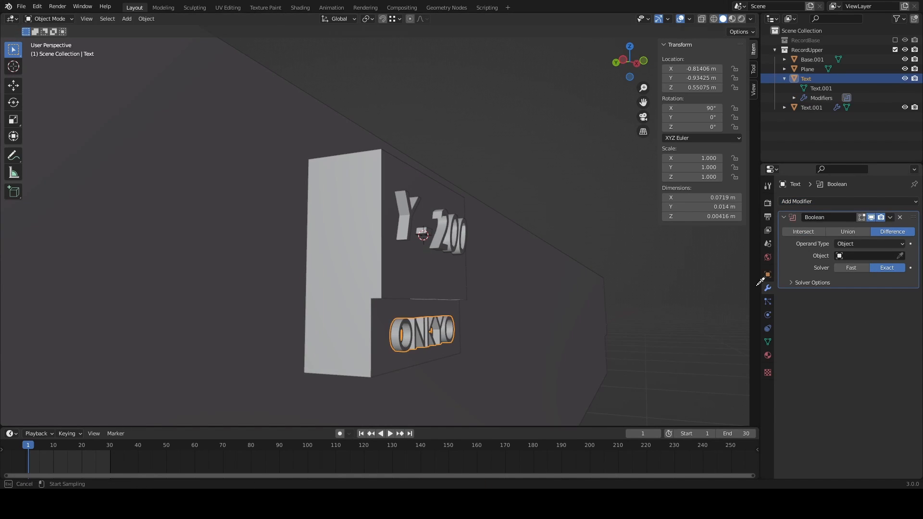
{"action": "left_click", "coordinate": [445, 234]}
{"action": "key", "text": "ctrl+z"}
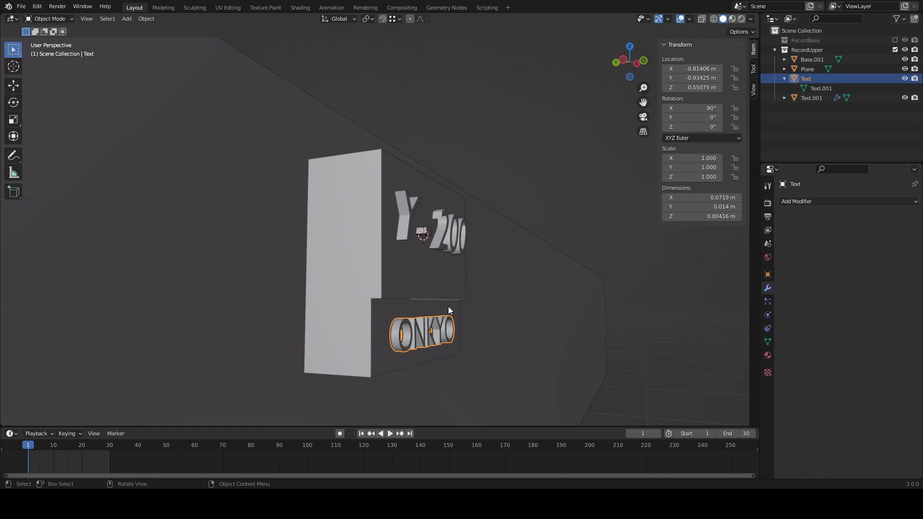
{"action": "key", "text": "ctrl+z"}
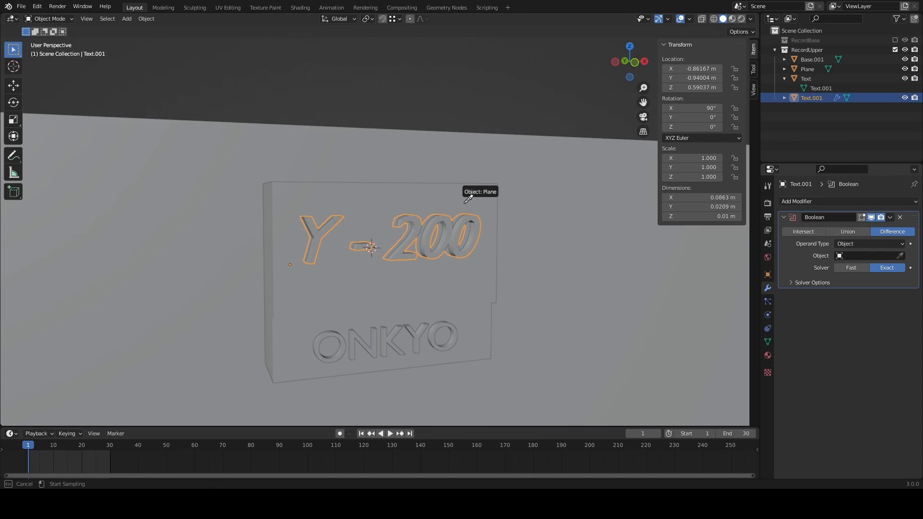
- Pick the Plane block as the Y - 200 text's Boolean operand, and move the text outward about 0.002 m along Y
{"action": "left_click", "coordinate": [465, 203]}
{"action": "middle_click_drag", "start_coordinate": [437, 252], "coordinate": [511, 260]}
{"action": "scroll", "coordinate": [456, 240], "scroll_direction": "up", "scroll_amount": 3}
{"action": "middle_click_drag", "start_coordinate": [455, 241], "coordinate": [403, 238], "text": "shift"}
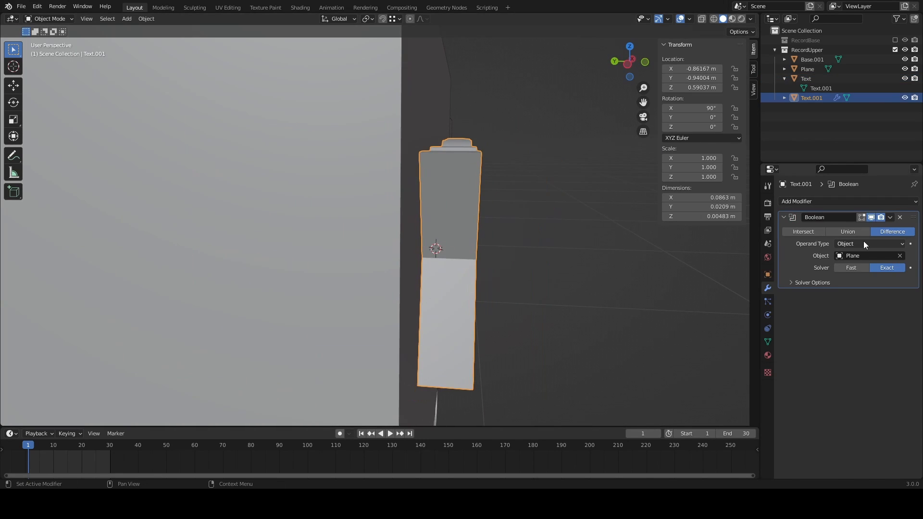
{"action": "key", "text": "g"}
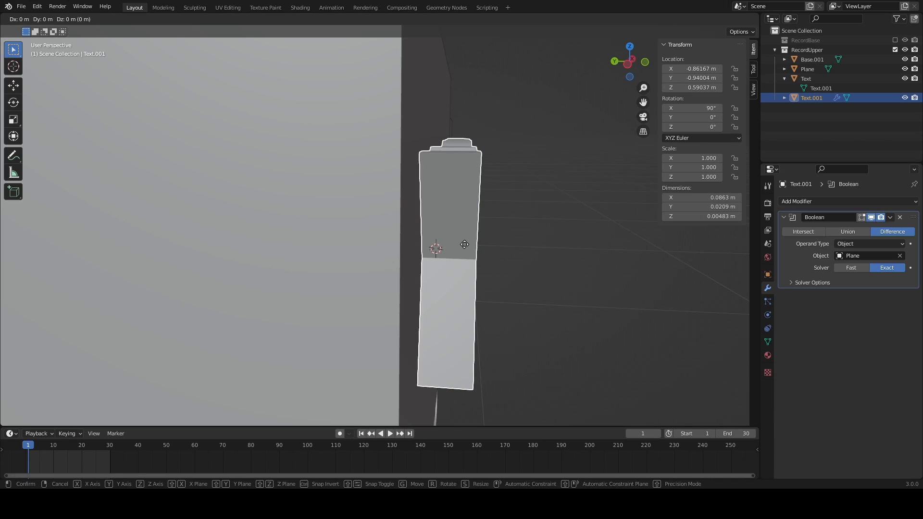
{"action": "key", "text": "y"}
{"action": "left_click", "coordinate": [487, 243]}
- Apply the Difference Boolean modifier to the Y - 200 text
{"action": "mouse_move", "coordinate": [639, 250]}
{"action": "middle_mouse_down"}
{"action": "mouse_move", "coordinate": [564, 253]}
{"action": "mouse_move", "coordinate": [632, 251]}
{"action": "middle_mouse_up"}
{"action": "left_click", "coordinate": [890, 217]}
{"action": "left_click", "coordinate": [865, 228]}
{"action": "middle_click_drag", "start_coordinate": [558, 261], "coordinate": [527, 255]}
{"action": "key", "text": "g"}
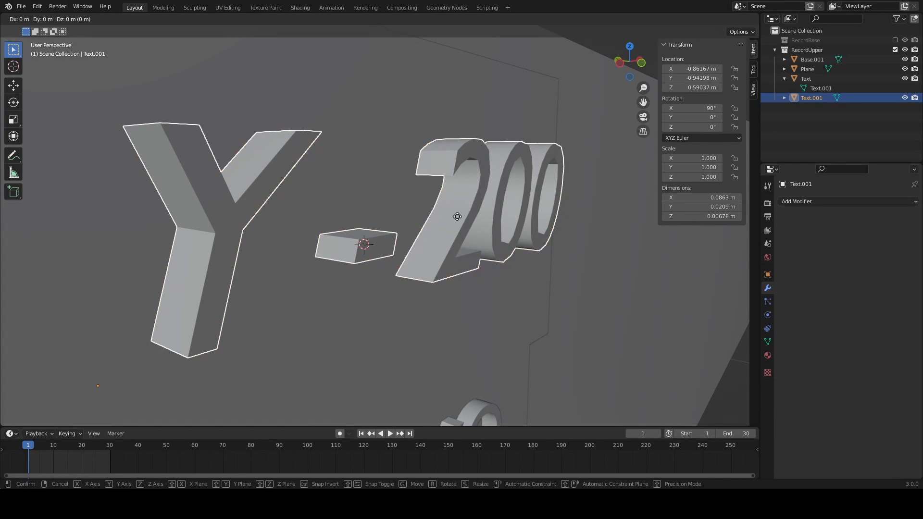
{"action": "right_click", "coordinate": [534, 250]}
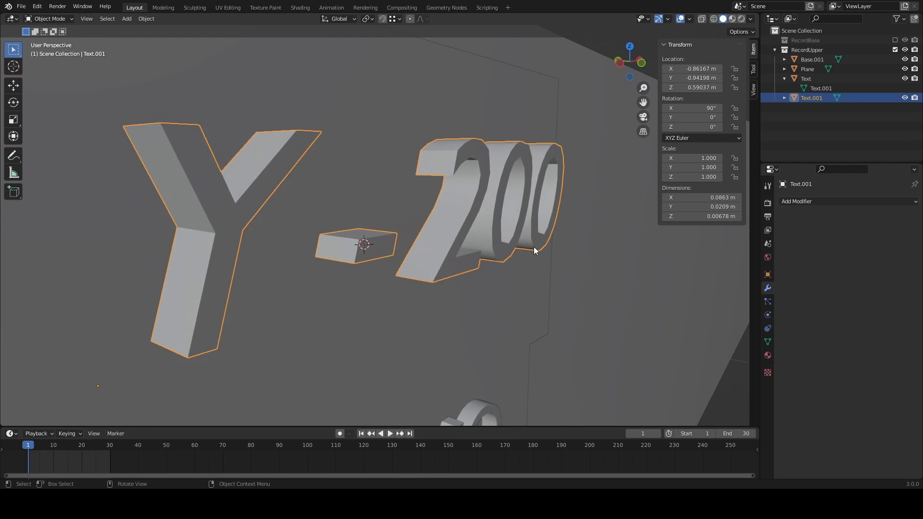
- Undo the Y - 200 text's applied Boolean and its move along Y, and remove the modifier
{"action": "scroll", "coordinate": [480, 254], "scroll_direction": "down", "scroll_amount": 3}
{"action": "key", "text": "ctrl+z"}
{"action": "key", "text": "ctrl+z"}
{"action": "middle_click_drag", "start_coordinate": [387, 261], "coordinate": [543, 245]}
{"action": "left_click", "coordinate": [806, 231]}
{"action": "left_click", "coordinate": [891, 231]}
{"action": "left_click", "coordinate": [899, 218]}
- Isolate the detail block behind the lettering in local view and open its mesh in Edit Mode
{"action": "middle_click_drag", "start_coordinate": [230, 245], "coordinate": [203, 242]}
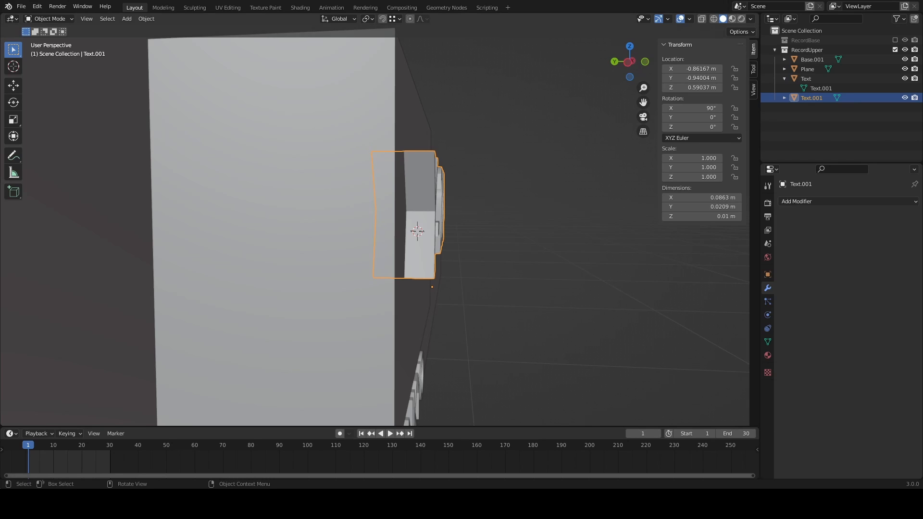
{"action": "left_click", "coordinate": [323, 251]}
{"action": "middle_click_drag", "start_coordinate": [323, 250], "coordinate": [300, 264]}
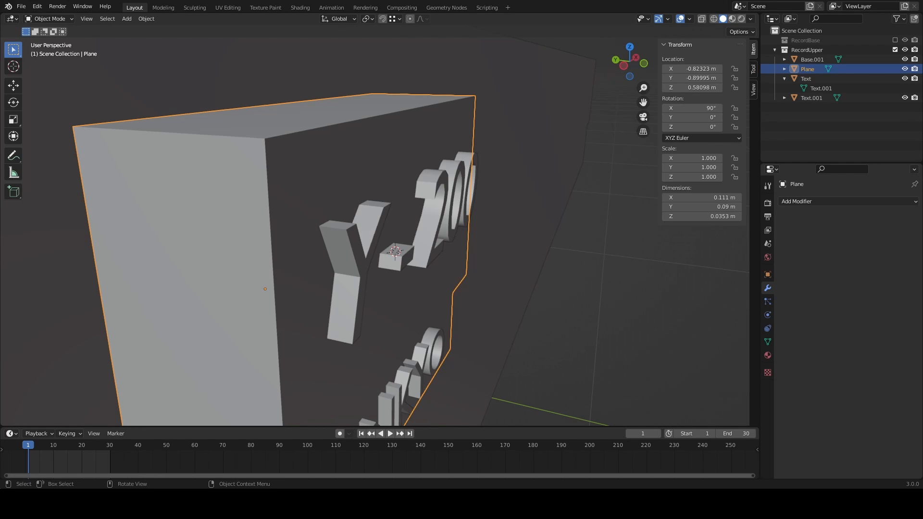
{"action": "left_click", "coordinate": [504, 193]}
{"action": "middle_click_drag", "start_coordinate": [356, 192], "coordinate": [305, 248]}
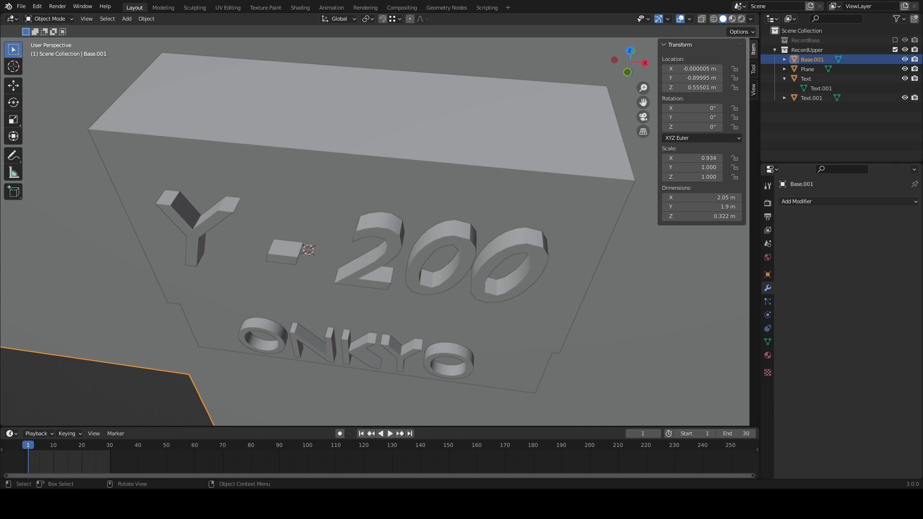
{"action": "middle_click_drag", "start_coordinate": [473, 250], "coordinate": [409, 209]}
{"action": "key", "text": "slash"}
{"action": "key", "text": "slash"}
{"action": "left_click", "coordinate": [425, 233]}
{"action": "key", "text": "slash"}
{"action": "key", "text": "Tab"}
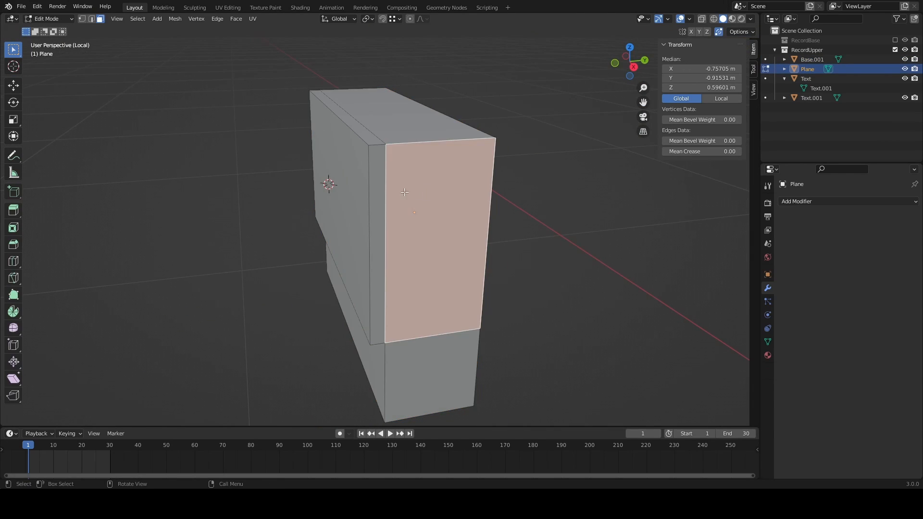
- Select the faces around the block's upper section, undoing and redoing the selection
{"action": "middle_click_drag", "start_coordinate": [432, 158], "coordinate": [523, 208]}
{"action": "left_click_drag", "start_coordinate": [524, 208], "coordinate": [476, 154], "text": "shift"}
{"action": "middle_click_drag", "start_coordinate": [524, 173], "coordinate": [422, 270]}
{"action": "scroll", "coordinate": [484, 197], "scroll_direction": "up", "scroll_amount": 5}
{"action": "key", "text": "ctrl+z"}
{"action": "scroll", "coordinate": [542, 200], "scroll_direction": "down", "scroll_amount": 5}
{"action": "key", "text": "ctrl+shift+z"}
{"action": "scroll", "coordinate": [422, 269], "scroll_direction": "up", "scroll_amount": 6}
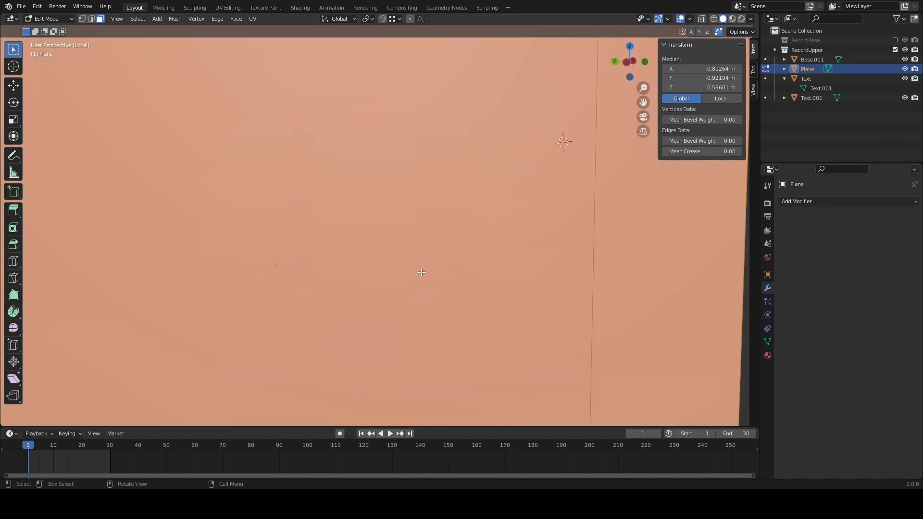
- Fill a face across the underside of the block's upper section from its four outer corner vertices
{"action": "middle_click_drag", "start_coordinate": [435, 315], "coordinate": [461, 308]}
{"action": "scroll", "coordinate": [458, 269], "scroll_direction": "up", "scroll_amount": 1}
{"action": "key", "text": "1"}
{"action": "key", "text": "alt+a"}
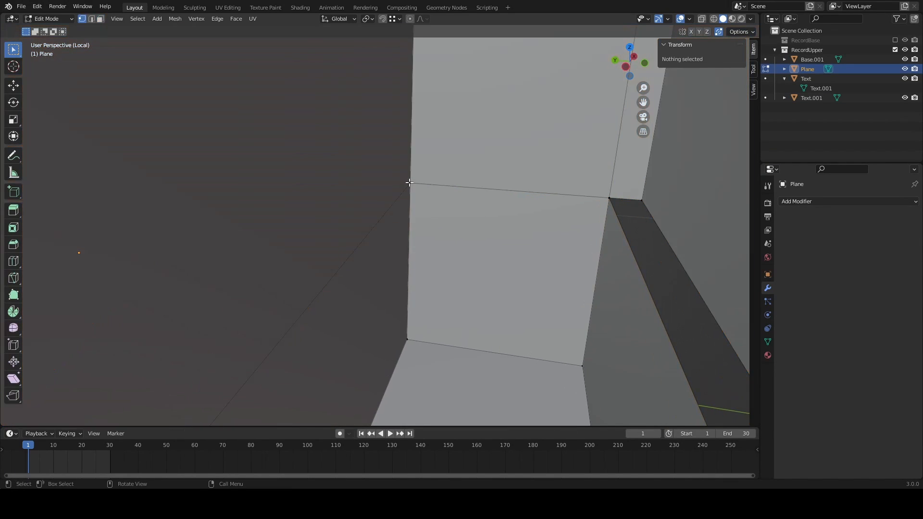
{"action": "left_click", "coordinate": [410, 183]}
{"action": "left_click", "coordinate": [609, 197], "text": "shift"}
{"action": "left_click", "coordinate": [642, 198]}
{"action": "left_click", "coordinate": [410, 183], "text": "shift"}
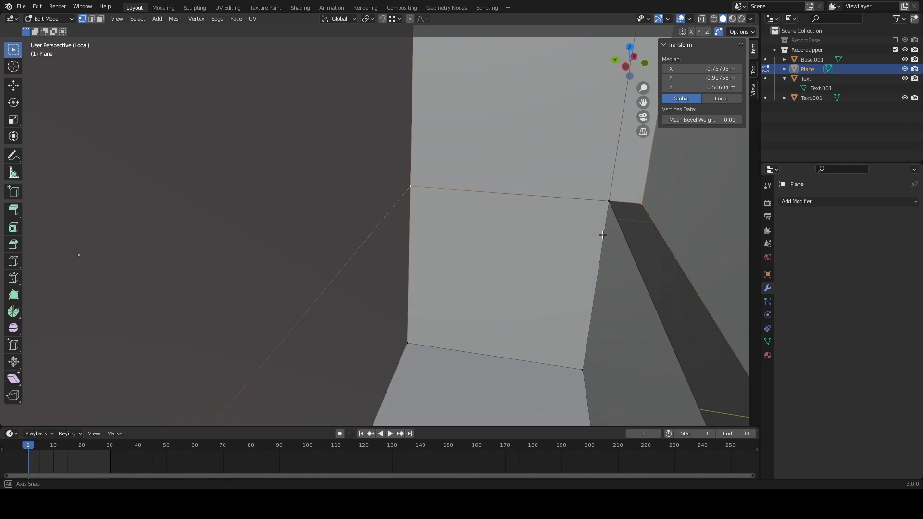
{"action": "middle_click_drag", "start_coordinate": [604, 233], "coordinate": [460, 197]}
{"action": "left_click", "coordinate": [464, 182], "text": "shift"}
{"action": "left_click", "coordinate": [93, 215], "text": "shift"}
{"action": "key", "text": "f"}
- Select the side, front and back faces of the block's upper section in face selection mode
{"action": "mouse_move", "coordinate": [293, 216]}
{"action": "middle_mouse_down"}
{"action": "mouse_move", "coordinate": [260, 219]}
{"action": "mouse_move", "coordinate": [310, 214]}
{"action": "middle_mouse_up"}
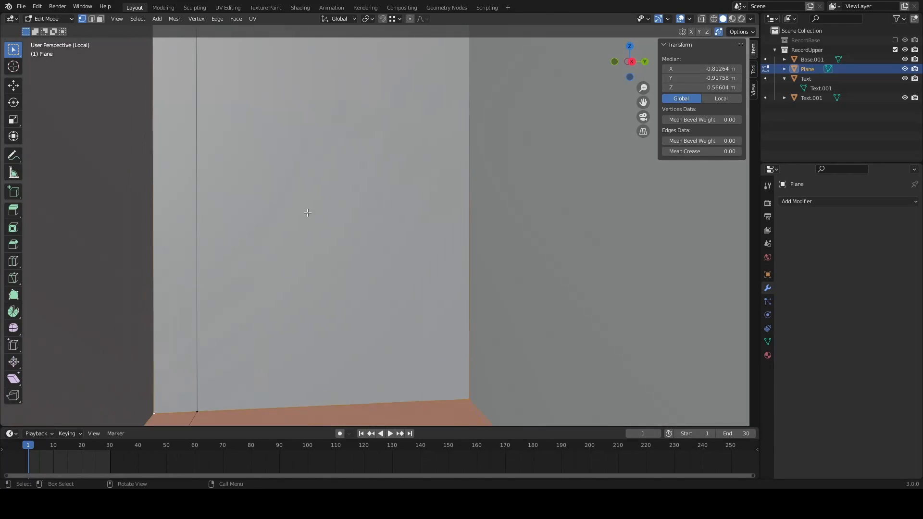
{"action": "key", "text": "3"}
{"action": "left_click", "coordinate": [310, 214]}
{"action": "left_click", "coordinate": [505, 214], "text": "shift"}
{"action": "left_click", "coordinate": [97, 214], "text": "shift"}
{"action": "middle_click_drag", "start_coordinate": [96, 214], "coordinate": [692, 212]}
{"action": "left_click", "coordinate": [365, 217], "text": "shift"}
{"action": "left_click", "coordinate": [473, 289], "text": "shift"}
{"action": "middle_click_drag", "start_coordinate": [474, 289], "coordinate": [408, 258]}
{"action": "scroll", "coordinate": [407, 258], "scroll_direction": "down", "scroll_amount": 8}
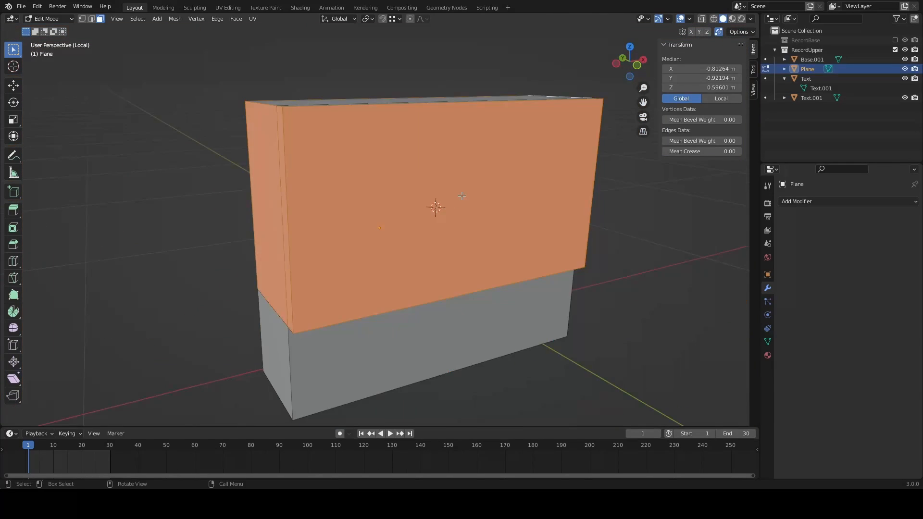
- Try to inset the upper front face of the block, and clear the selection
{"action": "left_click", "coordinate": [461, 196]}
{"action": "middle_click_drag", "start_coordinate": [461, 196], "coordinate": [426, 240]}
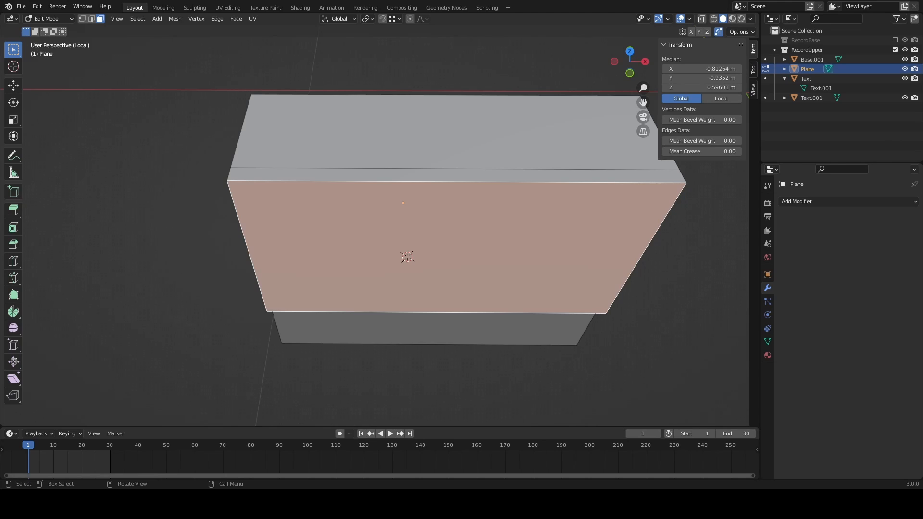
{"action": "scroll", "coordinate": [381, 218], "scroll_direction": "down", "scroll_amount": 6}
{"action": "key", "text": "i"}
{"action": "right_click", "coordinate": [286, 225]}
{"action": "right_click", "coordinate": [398, 195]}
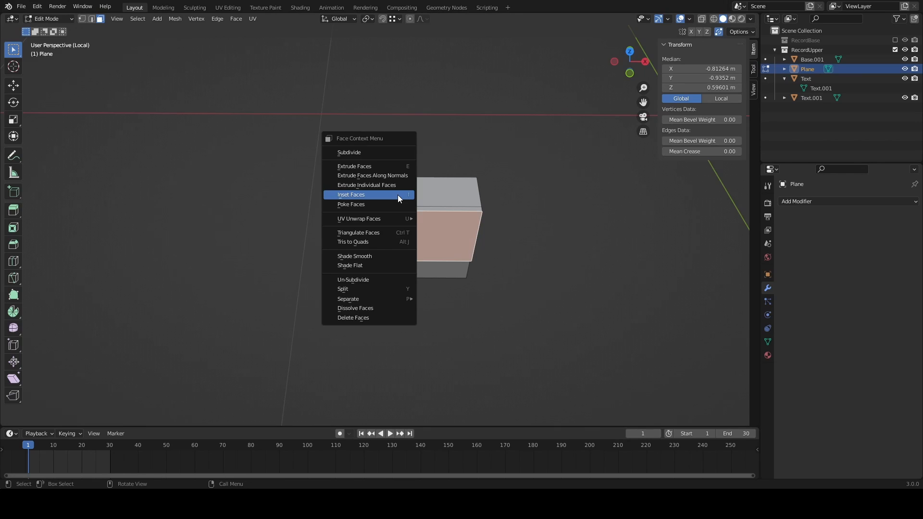
{"action": "left_click", "coordinate": [248, 202]}
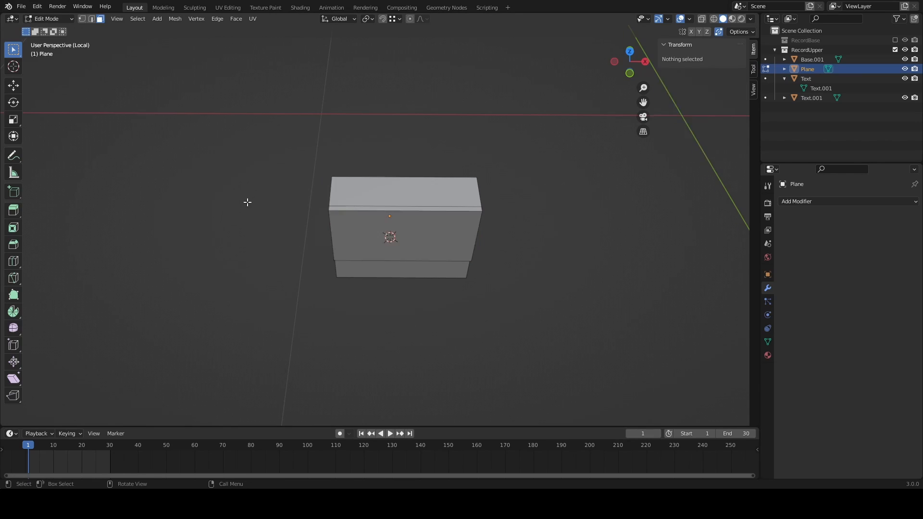
- Bring the whole record player back from local view, save the file and return to Object Mode
{"action": "key", "text": "slash"}
{"action": "key", "text": "ctrl+s"}
{"action": "key", "text": "Tab"}
{"action": "key", "text": "shift+s"}
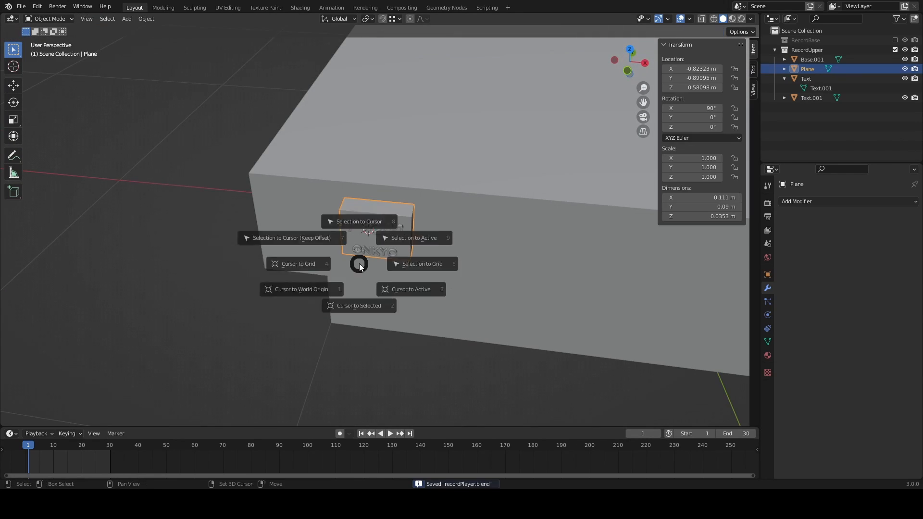
{"action": "key", "text": "Escape"}
{"action": "key", "text": "shift+a"}
{"action": "mouse_move", "coordinate": [365, 222]}
{"action": "left_click", "coordinate": [413, 236]}
{"action": "key", "text": "g"}
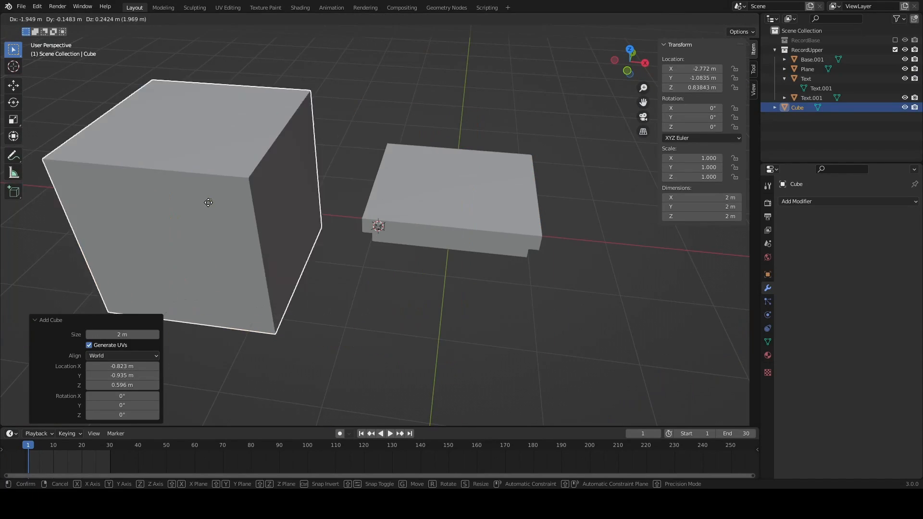
{"action": "left_click", "coordinate": [238, 213]}
{"action": "middle_click_drag", "start_coordinate": [202, 178], "coordinate": [239, 224]}
{"action": "key", "text": "Tab"}
{"action": "left_click", "coordinate": [215, 195]}
{"action": "key", "text": "x"}
{"action": "left_click", "coordinate": [214, 215]}
{"action": "left_click", "coordinate": [188, 175]}
{"action": "key", "text": "ctrl+z"}
{"action": "key", "text": "ctrl+z"}
{"action": "key", "text": "ctrl+z"}
{"action": "key", "text": "ctrl+z"}
{"action": "key", "text": "ctrl+z"}
{"action": "key", "text": "Delete"}
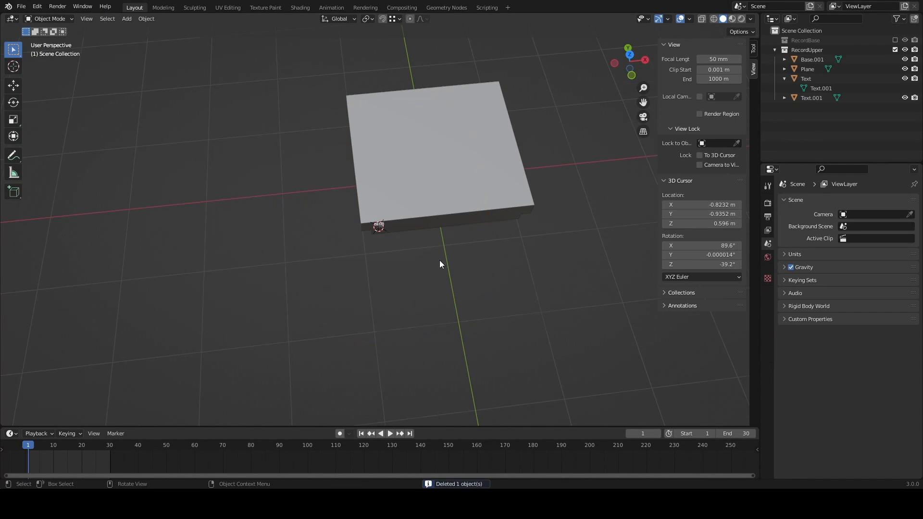
- Add a Boolean Difference modifier to the front detail block with the Y - 200 lettering as the cutter, and check the cut
{"action": "scroll", "coordinate": [439, 261], "scroll_direction": "up", "scroll_amount": 6}
{"action": "middle_click_drag", "start_coordinate": [439, 261], "coordinate": [582, 225]}
{"action": "scroll", "coordinate": [452, 212], "scroll_direction": "up", "scroll_amount": 5}
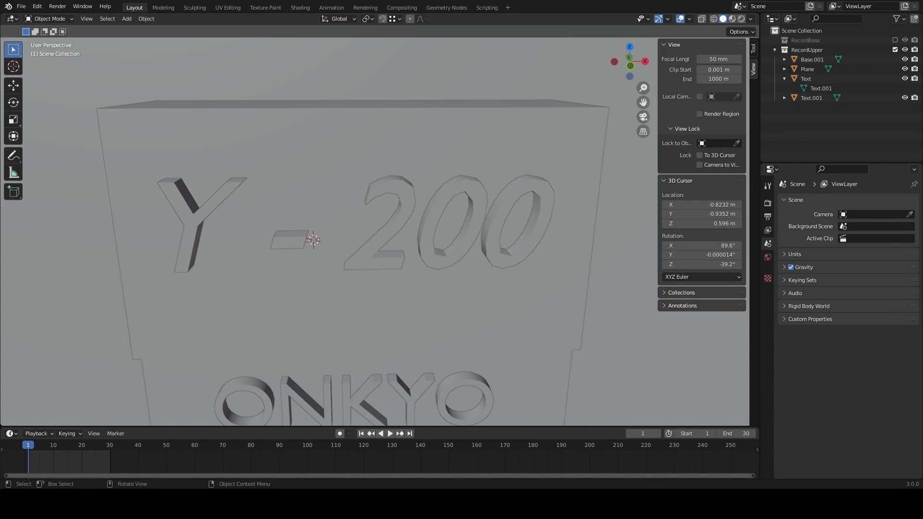
{"action": "left_click", "coordinate": [305, 188]}
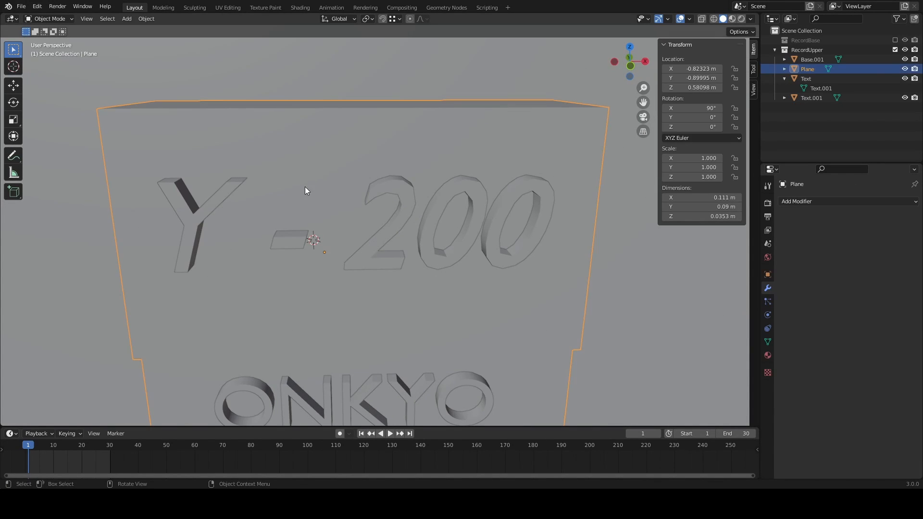
{"action": "middle_click_drag", "start_coordinate": [305, 188], "coordinate": [361, 159]}
{"action": "left_click", "coordinate": [840, 202]}
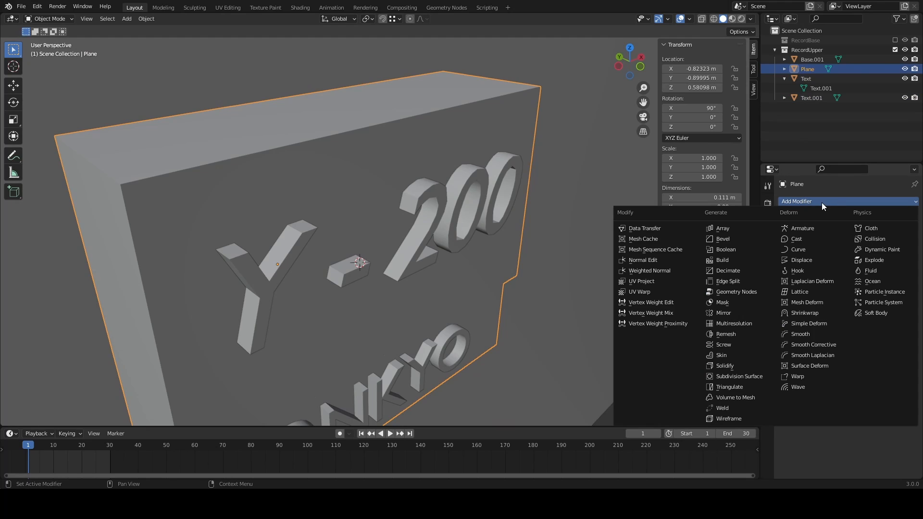
{"action": "left_click", "coordinate": [726, 249]}
{"action": "key", "text": "e"}
{"action": "left_click", "coordinate": [479, 178]}
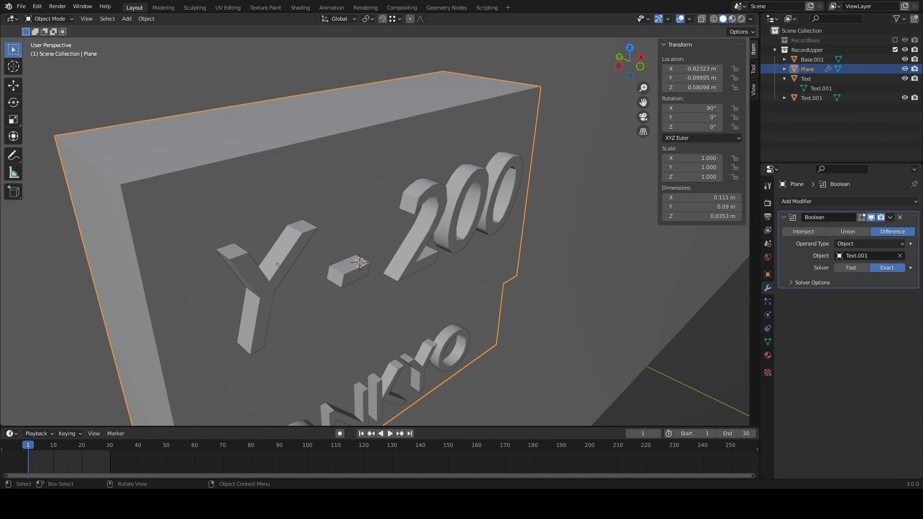
{"action": "left_click", "coordinate": [905, 98]}
{"action": "middle_click_drag", "start_coordinate": [347, 230], "coordinate": [294, 214]}
{"action": "left_click", "coordinate": [905, 98]}
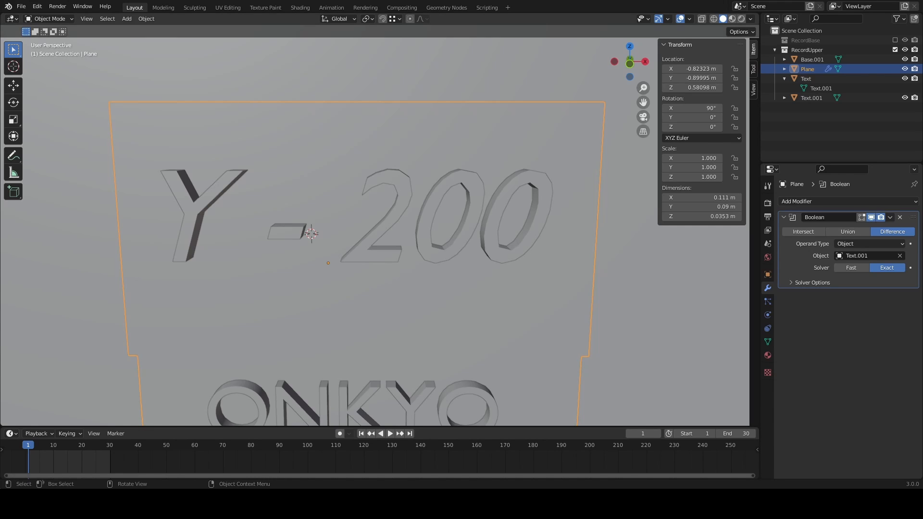
- Add a Bevel modifier after the Boolean on the front detail block, and hide the Y - 200 cutter lettering
{"action": "left_click", "coordinate": [784, 217]}
{"action": "left_click", "coordinate": [788, 202]}
{"action": "left_click", "coordinate": [707, 238]}
{"action": "left_click", "coordinate": [784, 230]}
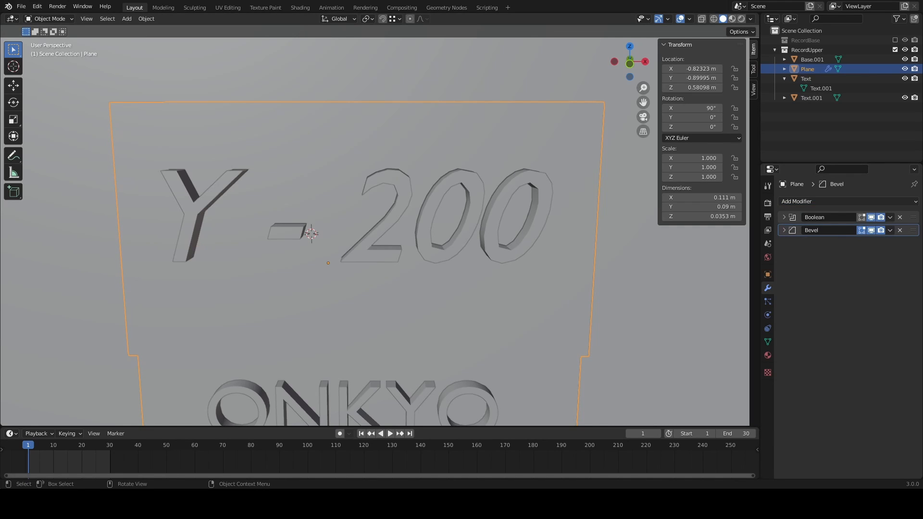
{"action": "left_click", "coordinate": [904, 98]}
{"action": "left_click", "coordinate": [783, 230]}
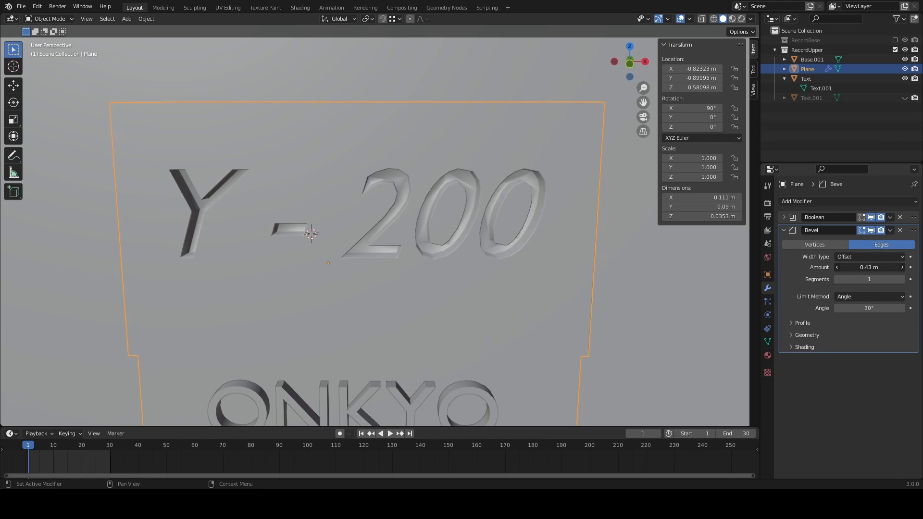
- Set the block's bevel to 4 segments with an amount of 0.005 m
{"action": "left_click_drag", "start_coordinate": [902, 267], "coordinate": [837, 268]}
{"action": "left_click", "coordinate": [884, 267]}
{"action": "left_click", "coordinate": [901, 279]}
{"action": "left_click", "coordinate": [901, 279]}
{"action": "left_click", "coordinate": [901, 279]}
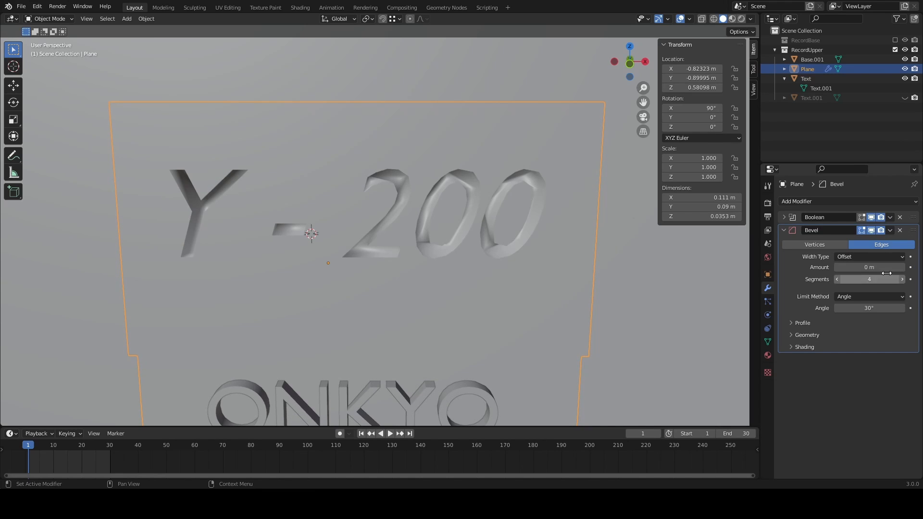
{"action": "left_click", "coordinate": [887, 270]}
{"action": "type", "text": "0.005"}
{"action": "key", "text": "Return"}
- Try the block's bevel without Clamp Overlap, restoring the option after each comparison
{"action": "middle_click_drag", "start_coordinate": [440, 339], "coordinate": [466, 327]}
{"action": "left_click", "coordinate": [807, 335]}
{"action": "left_click", "coordinate": [837, 390]}
{"action": "left_click", "coordinate": [837, 390]}
{"action": "middle_click_drag", "start_coordinate": [389, 236], "coordinate": [406, 284]}
{"action": "left_click", "coordinate": [835, 390]}
{"action": "left_click", "coordinate": [836, 391]}
{"action": "scroll", "coordinate": [362, 238], "scroll_direction": "down", "scroll_amount": 2}
{"action": "left_click", "coordinate": [905, 98]}
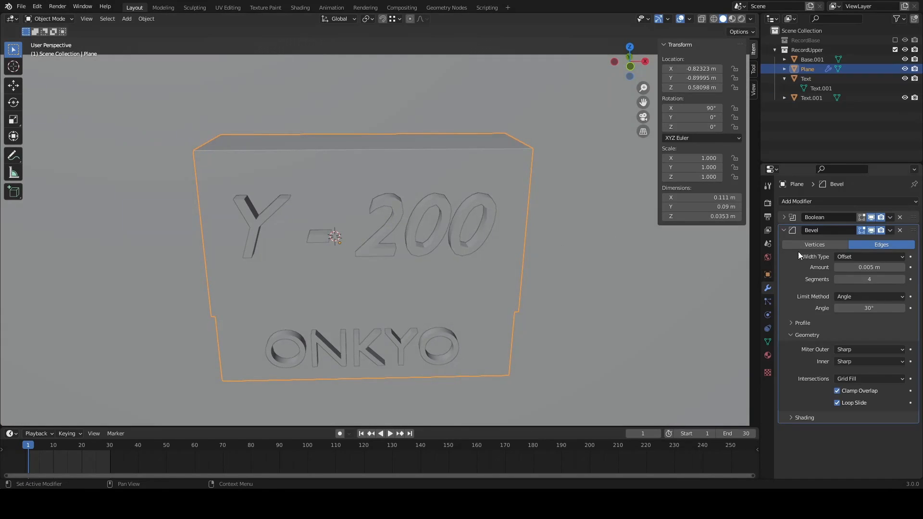
{"action": "left_click", "coordinate": [784, 231]}
{"action": "mouse_move", "coordinate": [332, 231]}
{"action": "middle_mouse_down"}
{"action": "mouse_move", "coordinate": [434, 224]}
{"action": "mouse_move", "coordinate": [343, 240]}
{"action": "middle_mouse_up"}
{"action": "scroll", "coordinate": [404, 252], "scroll_direction": "up", "scroll_amount": 3}
{"action": "middle_click_drag", "start_coordinate": [404, 252], "coordinate": [409, 189]}
{"action": "left_click", "coordinate": [411, 255]}
{"action": "key", "text": "g"}
{"action": "right_click", "coordinate": [394, 243]}
{"action": "left_click", "coordinate": [510, 136]}
- Hide the Y - 200 lettering and examine the engraved characters up close and at an angle
{"action": "scroll", "coordinate": [509, 135], "scroll_direction": "down", "scroll_amount": 1}
{"action": "left_click", "coordinate": [905, 97]}
{"action": "scroll", "coordinate": [408, 190], "scroll_direction": "up", "scroll_amount": 4}
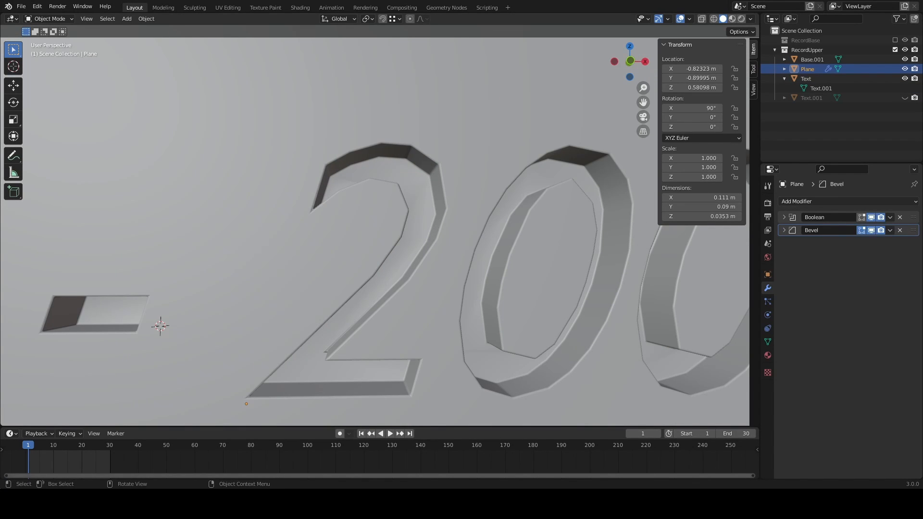
{"action": "scroll", "coordinate": [409, 189], "scroll_direction": "down", "scroll_amount": 3}
{"action": "middle_click_drag", "start_coordinate": [317, 221], "coordinate": [409, 226]}
{"action": "scroll", "coordinate": [409, 226], "scroll_direction": "down", "scroll_amount": 2}
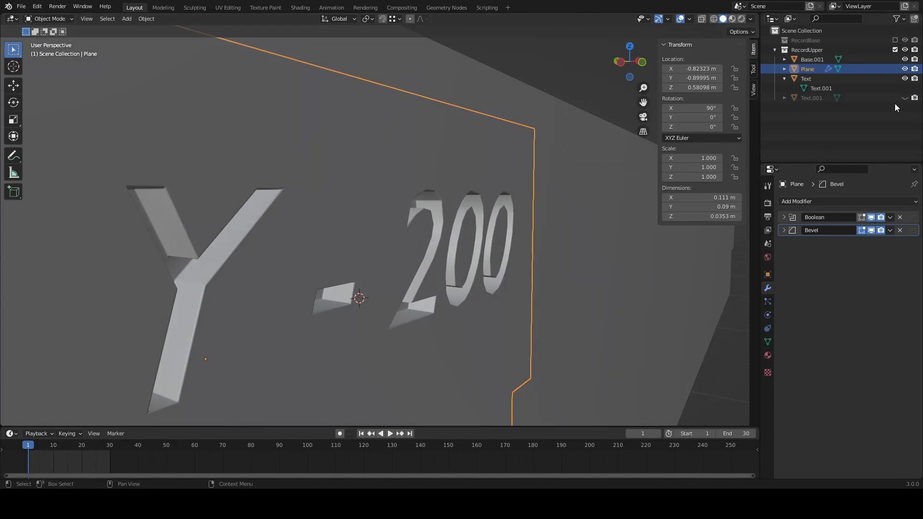
- Move the Y - 200 cutter lettering about -0.0029 m along Y for a shallower engraving, and hide it again
{"action": "middle_click_drag", "start_coordinate": [616, 197], "coordinate": [579, 197]}
{"action": "left_click", "coordinate": [905, 98]}
{"action": "mouse_move", "coordinate": [370, 220]}
{"action": "middle_mouse_down"}
{"action": "mouse_move", "coordinate": [454, 220]}
{"action": "mouse_move", "coordinate": [375, 218]}
{"action": "middle_mouse_up"}
{"action": "left_click", "coordinate": [455, 220]}
{"action": "key", "text": "g"}
{"action": "key", "text": "y"}
{"action": "left_click", "coordinate": [461, 216]}
{"action": "left_click", "coordinate": [905, 98]}
{"action": "middle_click_drag", "start_coordinate": [417, 201], "coordinate": [363, 241]}
{"action": "scroll", "coordinate": [363, 240], "scroll_direction": "up", "scroll_amount": 6}
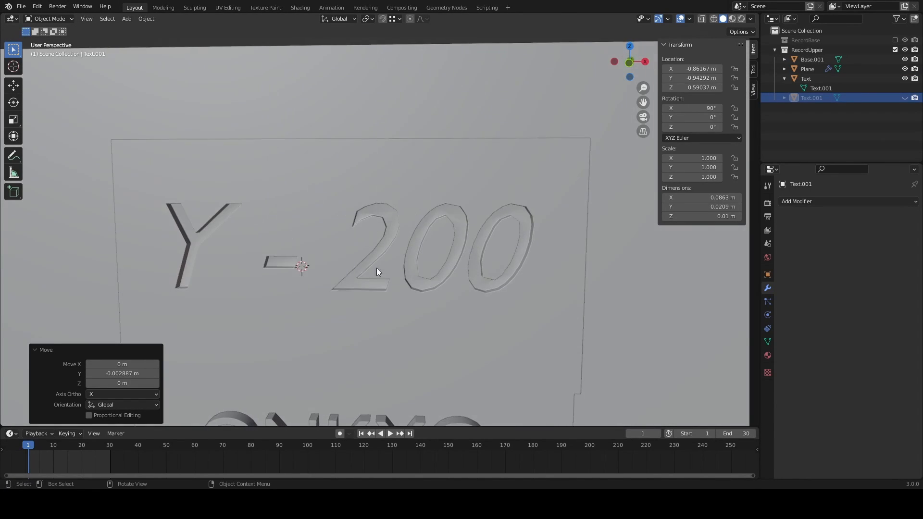
- Set the front detail block's bevel amount to 0.015 m and its limit angle to 0°
{"action": "left_click", "coordinate": [807, 69]}
{"action": "left_click", "coordinate": [783, 230]}
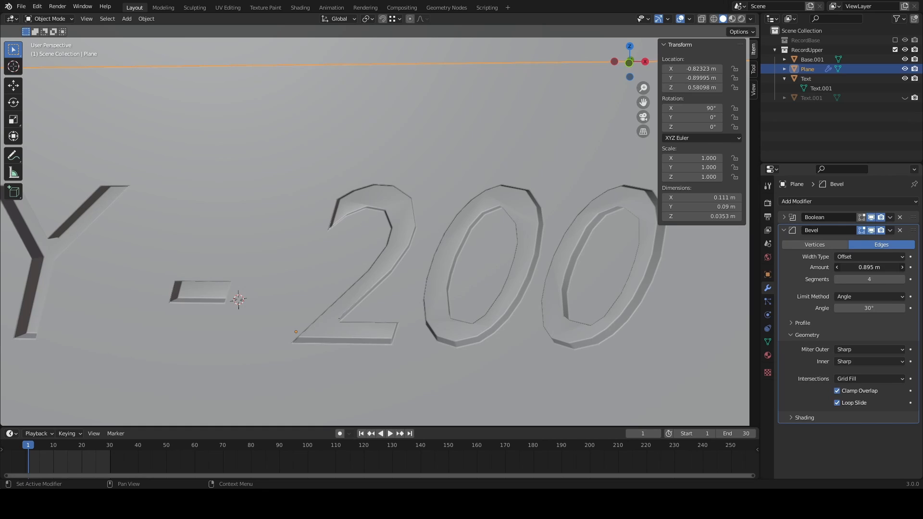
{"action": "left_click_drag", "start_coordinate": [869, 267], "coordinate": [878, 267]}
{"action": "mouse_move", "coordinate": [869, 309]}
{"action": "left_mouse_down"}
{"action": "mouse_move", "coordinate": [836, 308]}
{"action": "mouse_move", "coordinate": [899, 308]}
{"action": "left_mouse_up"}
{"action": "middle_click_drag", "start_coordinate": [456, 284], "coordinate": [390, 284]}
{"action": "left_click_drag", "start_coordinate": [869, 308], "coordinate": [836, 309]}
{"action": "left_click", "coordinate": [861, 296]}
{"action": "left_click", "coordinate": [860, 296]}
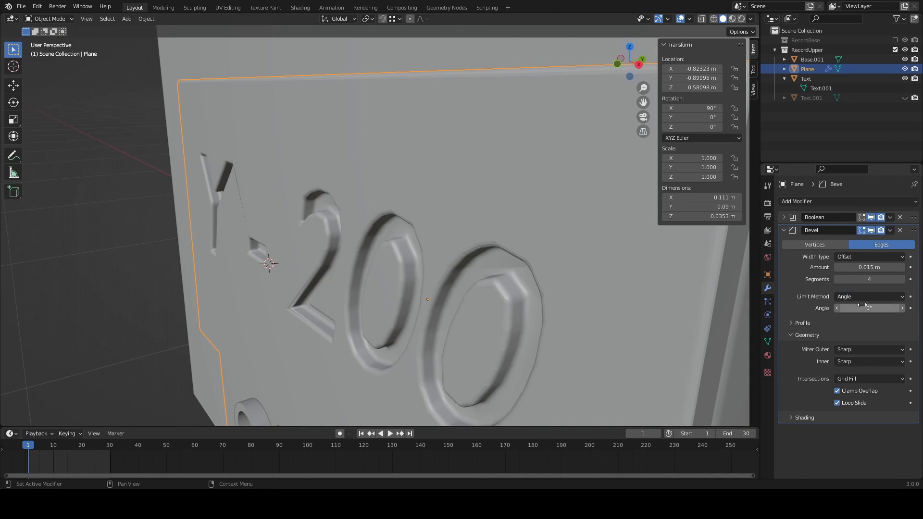
{"action": "left_click", "coordinate": [803, 335]}
{"action": "left_click", "coordinate": [800, 347]}
{"action": "left_click", "coordinate": [800, 348]}
{"action": "middle_click_drag", "start_coordinate": [524, 293], "coordinate": [567, 293]}
{"action": "scroll", "coordinate": [427, 259], "scroll_direction": "down", "scroll_amount": 1}
{"action": "scroll", "coordinate": [379, 236], "scroll_direction": "up", "scroll_amount": 4}
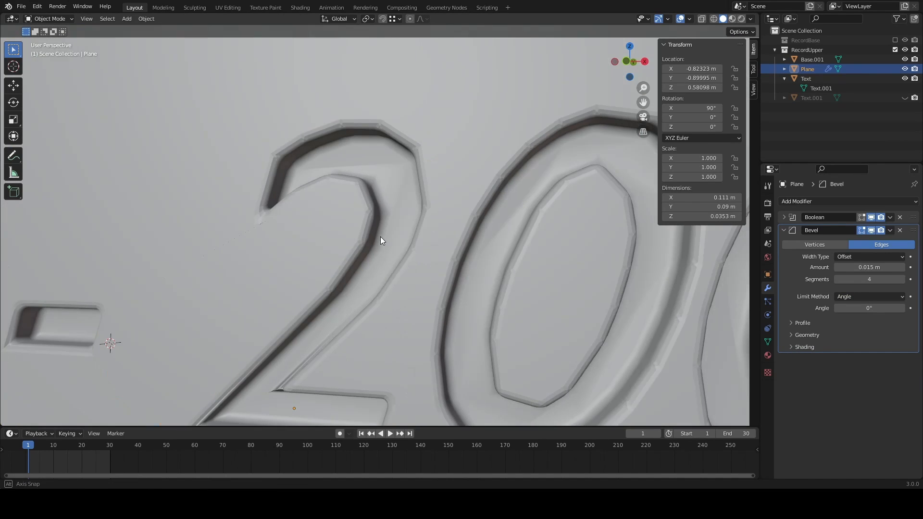
- Try lower bevel segment counts, settling on 3 segments with an amount of 0.105 m
{"action": "left_click", "coordinate": [837, 278]}
{"action": "left_click", "coordinate": [837, 278]}
{"action": "middle_click_drag", "start_coordinate": [401, 261], "coordinate": [468, 271]}
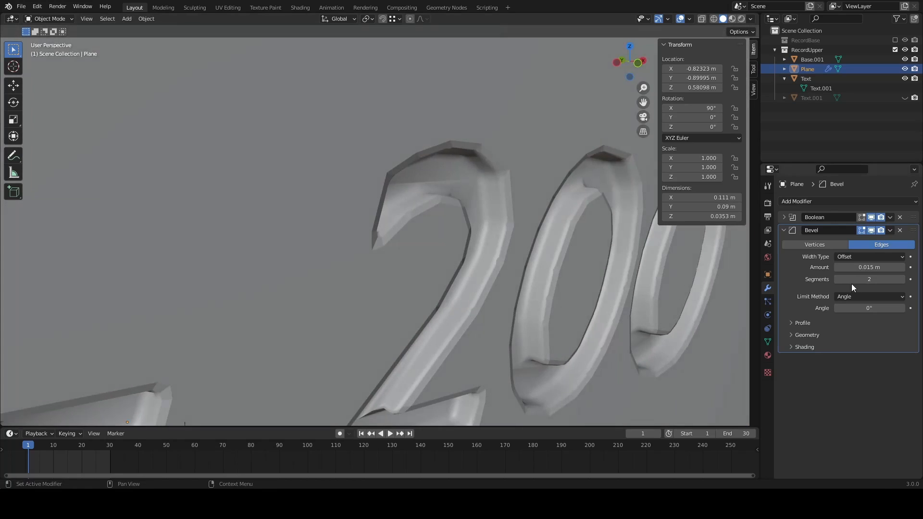
{"action": "left_click", "coordinate": [837, 279]}
{"action": "left_click", "coordinate": [902, 280]}
{"action": "left_click_drag", "start_coordinate": [869, 268], "coordinate": [880, 268]}
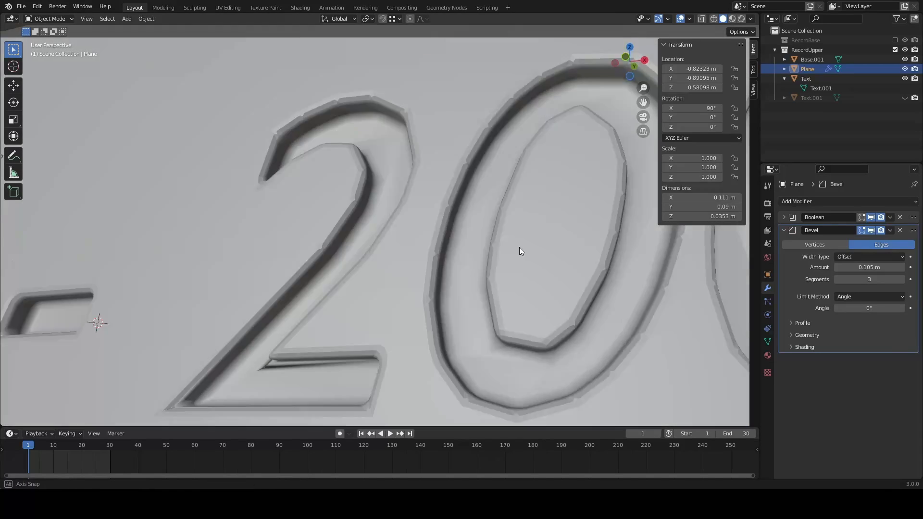
- Try the bevel without Clamp Overlap again, restore it, and check the intersection and inner miter options
{"action": "key", "text": "Tab"}
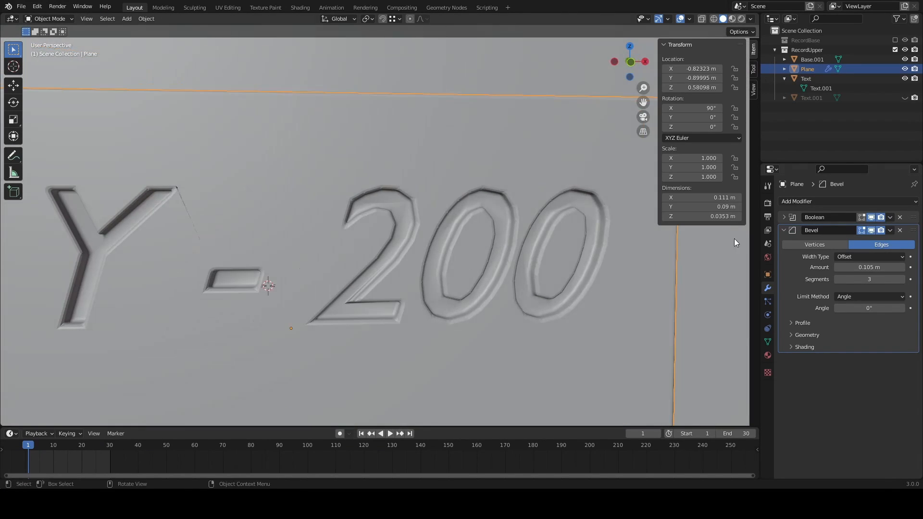
{"action": "left_click", "coordinate": [784, 217]}
{"action": "left_click", "coordinate": [784, 218]}
{"action": "left_click", "coordinate": [807, 335]}
{"action": "left_click", "coordinate": [837, 390]}
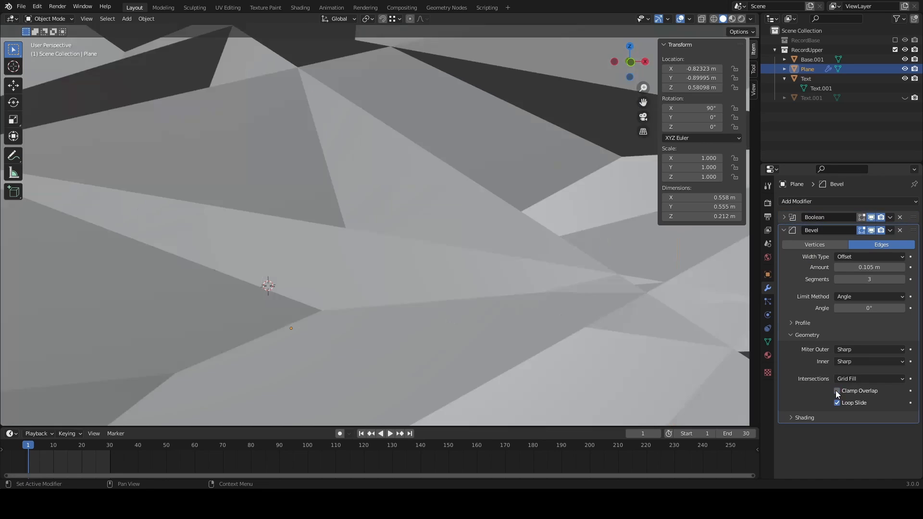
{"action": "scroll", "coordinate": [721, 336], "scroll_direction": "down", "scroll_amount": 10}
{"action": "left_click", "coordinate": [837, 390]}
{"action": "left_click", "coordinate": [857, 378]}
{"action": "left_click", "coordinate": [855, 362]}
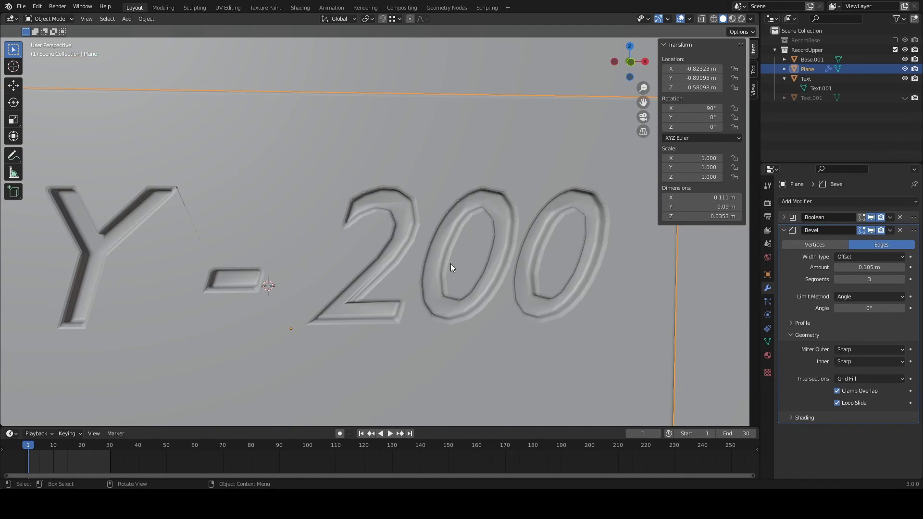
{"action": "scroll", "coordinate": [443, 240], "scroll_direction": "up", "scroll_amount": 2}
{"action": "scroll", "coordinate": [424, 199], "scroll_direction": "down", "scroll_amount": 4}
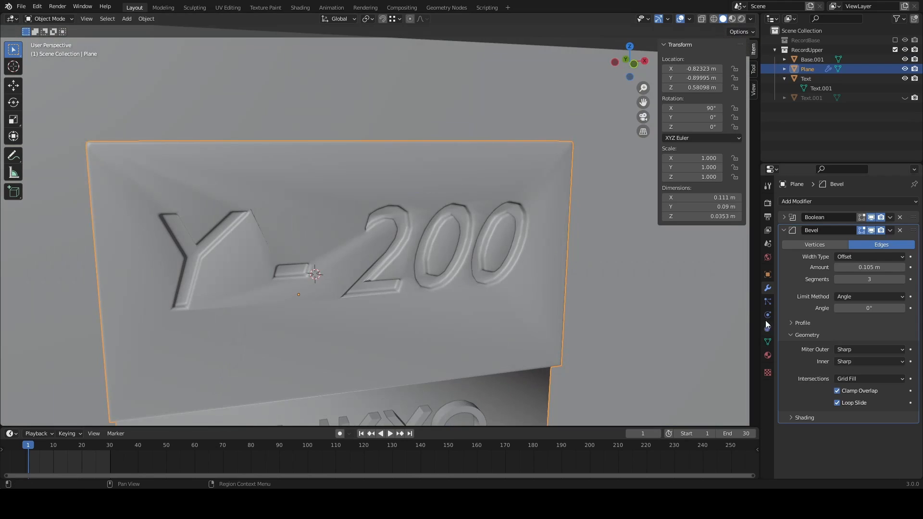
- Try Auto Smooth normals on the front detail block, and check its mesh in wireframe shading
{"action": "left_click", "coordinate": [768, 342]}
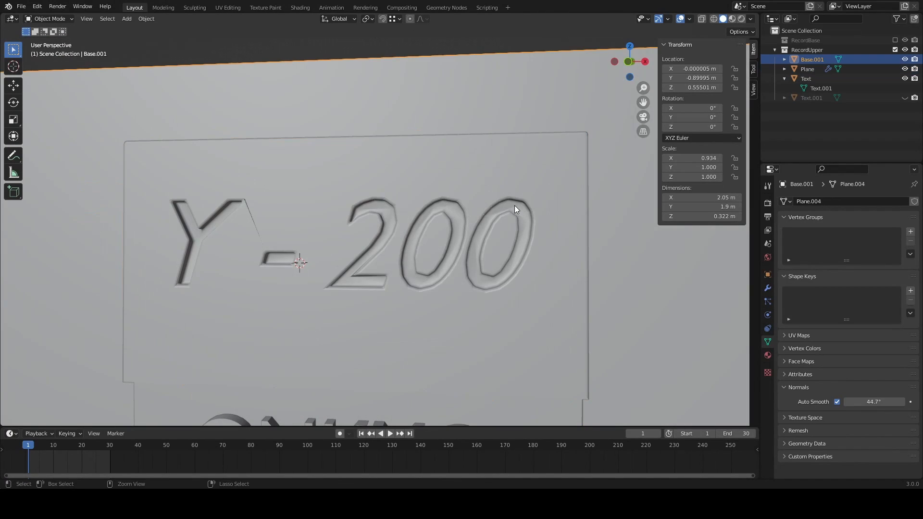
{"action": "left_click", "coordinate": [837, 402]}
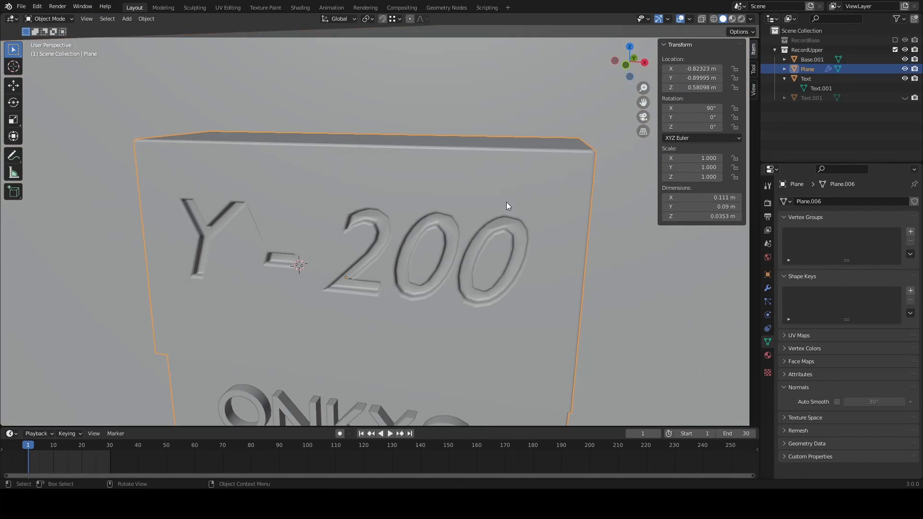
{"action": "left_click", "coordinate": [768, 288]}
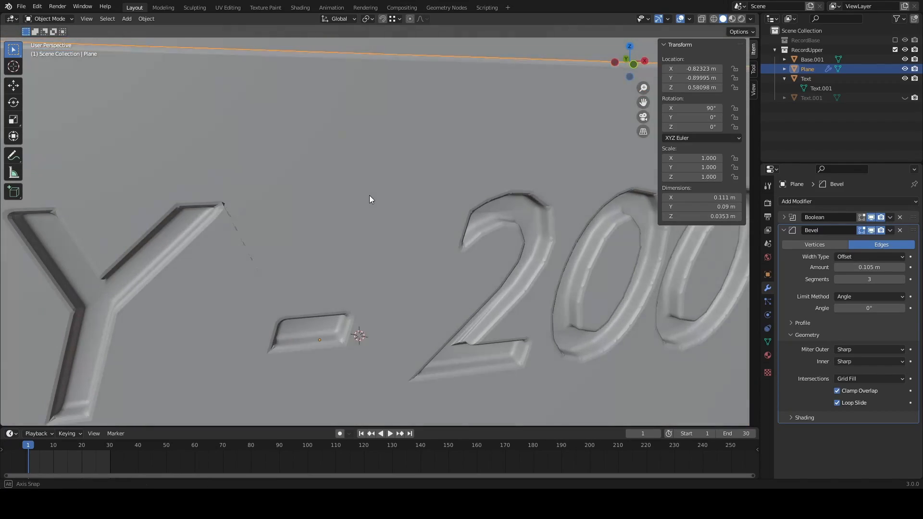
{"action": "left_click", "coordinate": [713, 19]}
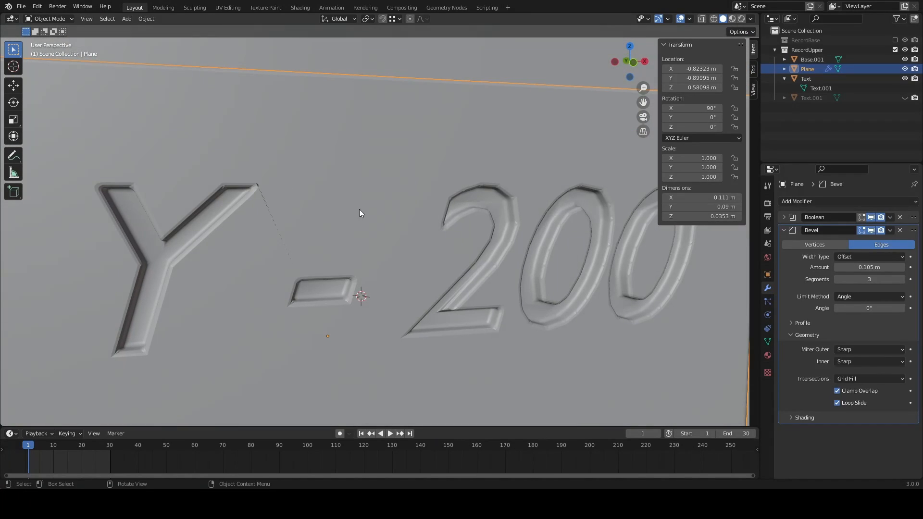
- Set the block's bevel to 2 segments, a limit angle of 1° and an amount of 0.008 m, and inspect the engraved edges
{"action": "left_click", "coordinate": [838, 280]}
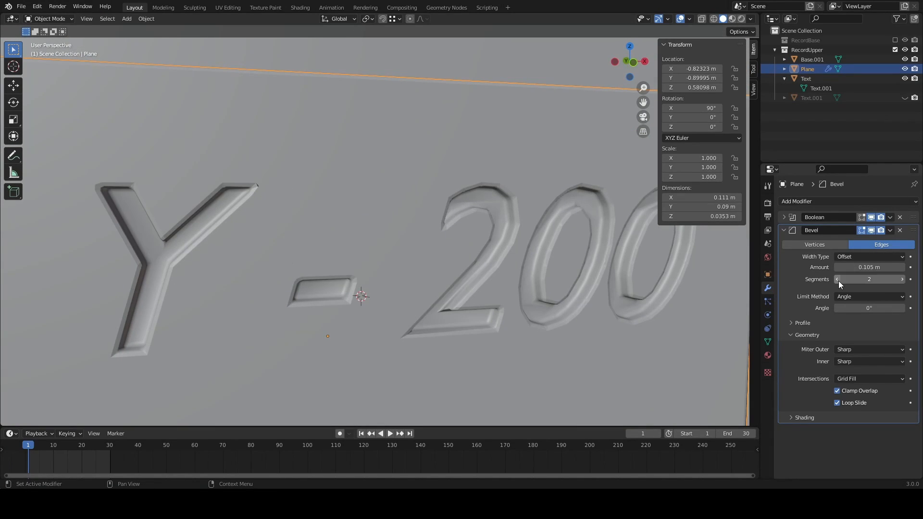
{"action": "left_click", "coordinate": [903, 281]}
{"action": "left_click", "coordinate": [903, 281]}
{"action": "left_click", "coordinate": [837, 281]}
{"action": "left_click", "coordinate": [837, 281]}
{"action": "left_click_drag", "start_coordinate": [869, 308], "coordinate": [861, 308]}
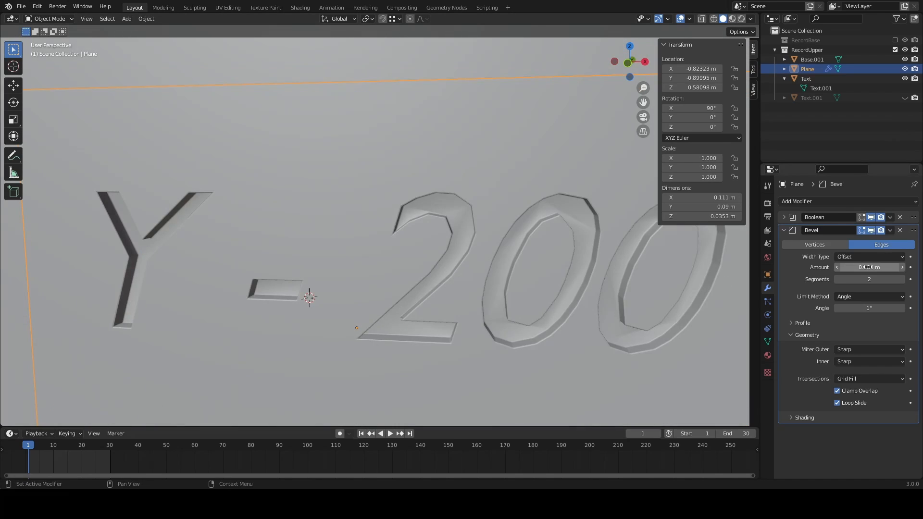
{"action": "left_click_drag", "start_coordinate": [869, 267], "coordinate": [860, 267]}
{"action": "scroll", "coordinate": [319, 293], "scroll_direction": "down", "scroll_amount": 1}
{"action": "middle_click_drag", "start_coordinate": [331, 294], "coordinate": [276, 283]}
{"action": "scroll", "coordinate": [418, 241], "scroll_direction": "up", "scroll_amount": 6}
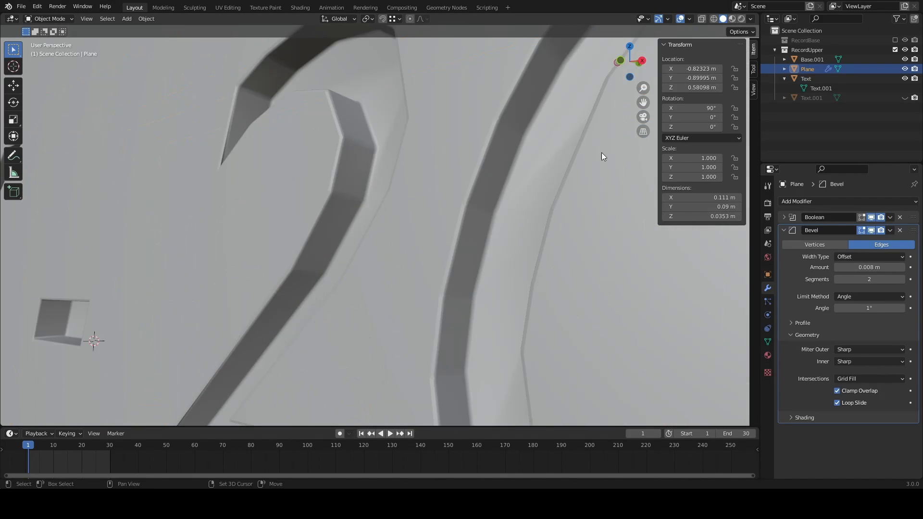
{"action": "middle_click_drag", "start_coordinate": [601, 152], "coordinate": [442, 227], "text": "shift"}
{"action": "scroll", "coordinate": [432, 264], "scroll_direction": "down", "scroll_amount": 5}
{"action": "scroll", "coordinate": [432, 250], "scroll_direction": "down", "scroll_amount": 1}
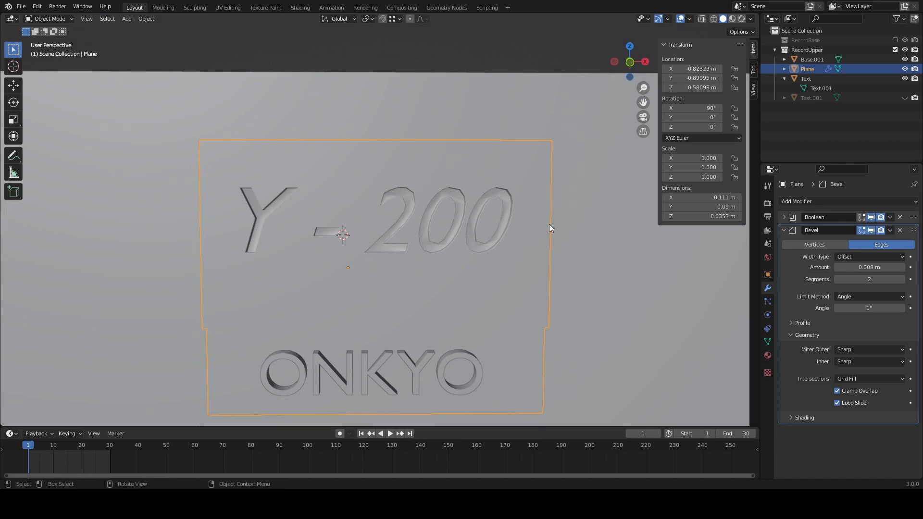
- Apply the Boolean and Bevel modifiers on the front detail block, and check the engraving against the cutter lettering
{"action": "left_click", "coordinate": [784, 230]}
{"action": "key", "text": "ctrl+a"}
{"action": "key", "text": "ctrl+a"}
{"action": "middle_click_drag", "start_coordinate": [721, 240], "coordinate": [744, 241]}
{"action": "left_click", "coordinate": [904, 98]}
{"action": "left_click", "coordinate": [904, 98]}
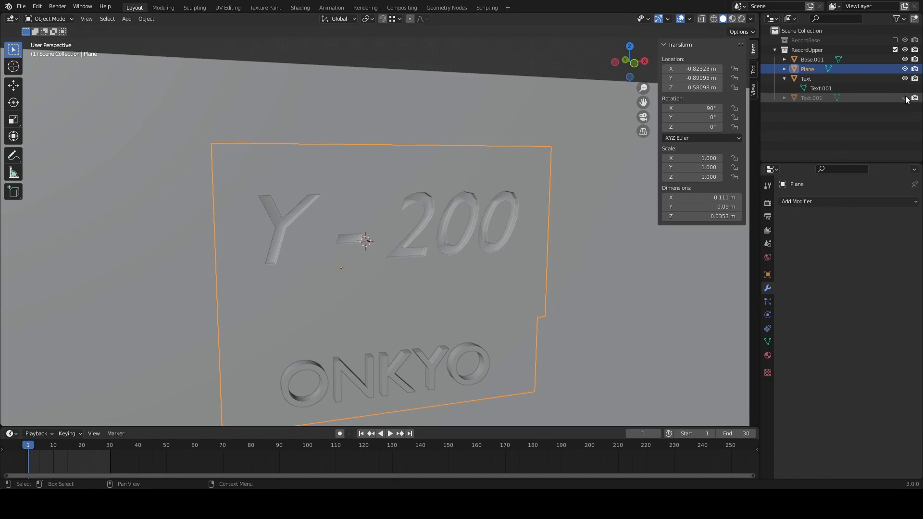
- Reveal the hidden Y - 200 cutter lettering and select it
{"action": "scroll", "coordinate": [446, 235], "scroll_direction": "up", "scroll_amount": 4}
{"action": "middle_click_drag", "start_coordinate": [457, 226], "coordinate": [435, 247]}
{"action": "key", "text": "alt+h"}
{"action": "left_click", "coordinate": [513, 211]}
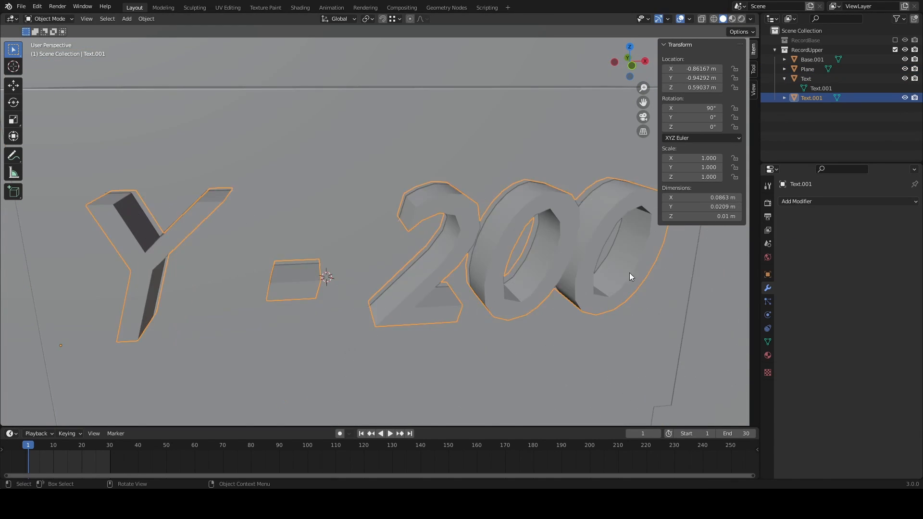
- Collapse the RecordUpper collection and add a new collection to the scene beside it
{"action": "scroll", "coordinate": [629, 273], "scroll_direction": "down", "scroll_amount": 5}
{"action": "left_click", "coordinate": [774, 50]}
{"action": "left_click", "coordinate": [794, 84]}
{"action": "right_click", "coordinate": [794, 83]}
{"action": "left_click", "coordinate": [797, 83]}
{"action": "left_click", "coordinate": [805, 61]}
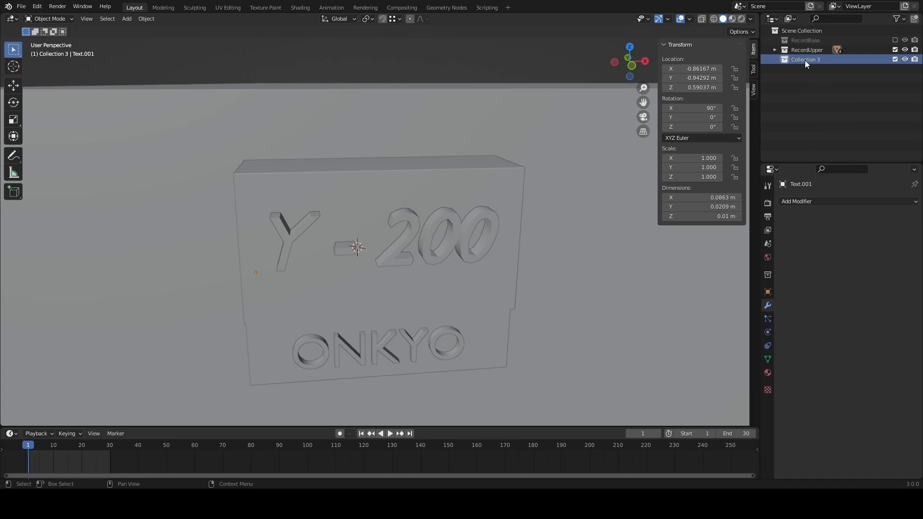
- Rename the newly added collection as BIN
{"action": "double_click", "coordinate": [804, 60]}
{"action": "type", "text": "BIN"}
{"action": "key", "text": "Return"}
- Move the Y - 200 cutter lettering into the BIN collection and exclude that collection from the view layer
{"action": "left_click", "coordinate": [411, 237]}
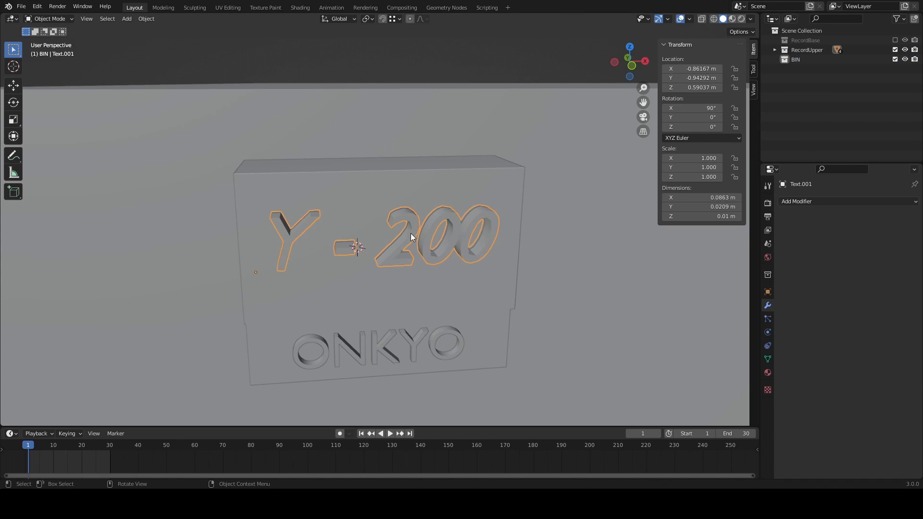
{"action": "left_click", "coordinate": [774, 50]}
{"action": "left_click", "coordinate": [895, 98]}
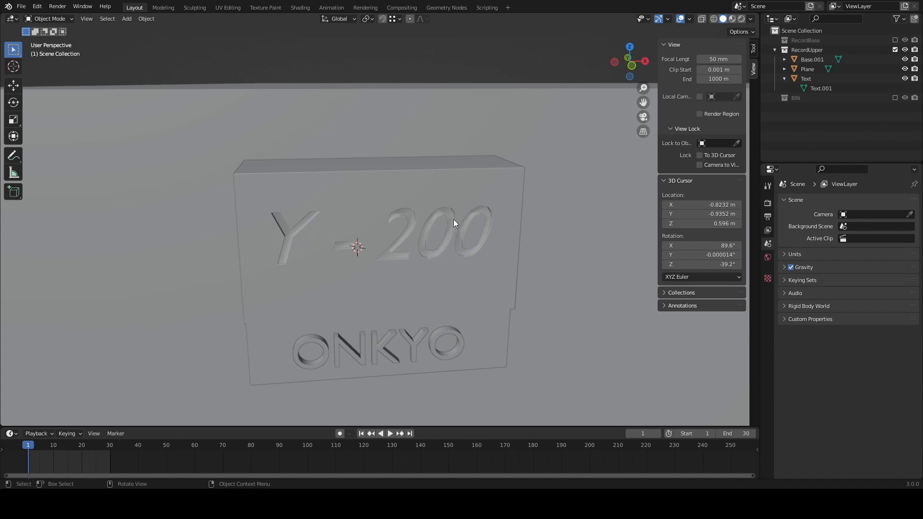
- Enable the RecordBase collection to examine the receiver base together with the upper section, and exclude RecordBase again
{"action": "scroll", "coordinate": [454, 224], "scroll_direction": "down", "scroll_amount": 6}
{"action": "left_click", "coordinate": [895, 40]}
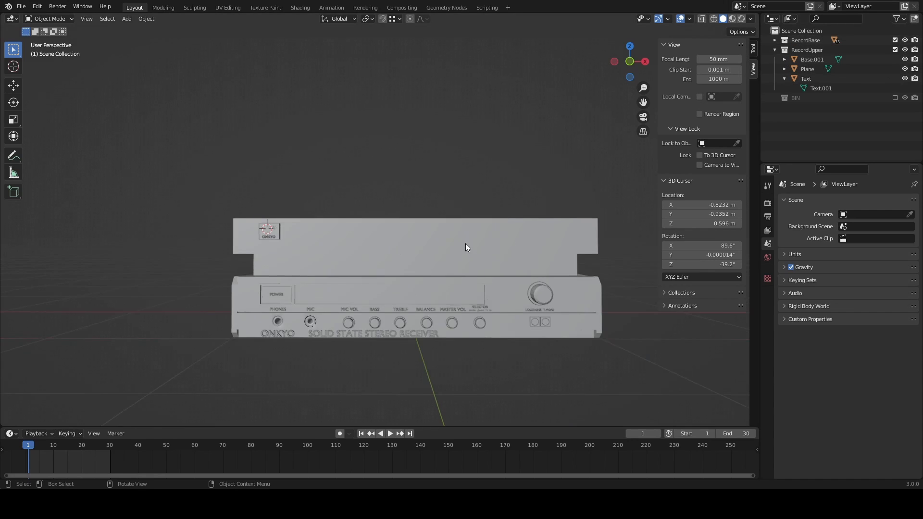
{"action": "middle_click_drag", "start_coordinate": [465, 243], "coordinate": [138, 248]}
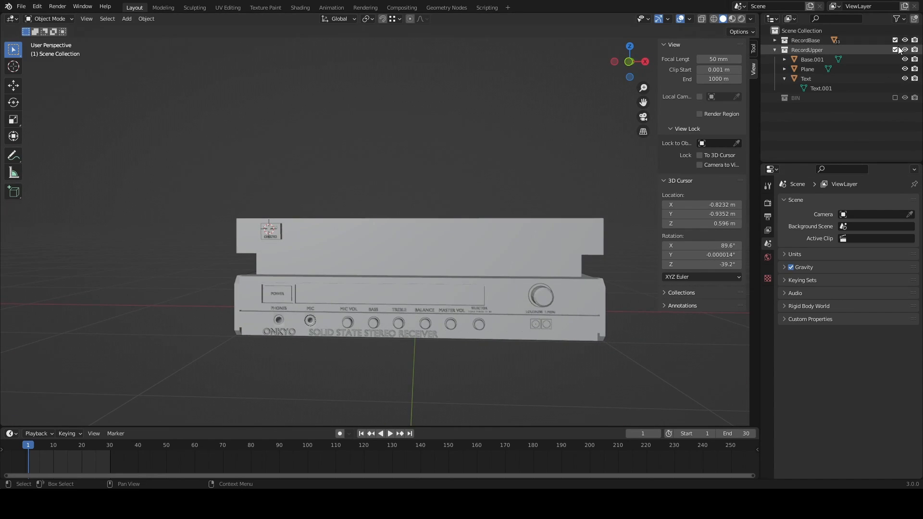
{"action": "left_click", "coordinate": [895, 50]}
{"action": "left_click", "coordinate": [895, 50]}
{"action": "left_click", "coordinate": [895, 39]}
- Examine the upper section and its front detail block from above and from the front
{"action": "scroll", "coordinate": [454, 224], "scroll_direction": "up", "scroll_amount": 3}
{"action": "middle_click_drag", "start_coordinate": [454, 223], "coordinate": [456, 269]}
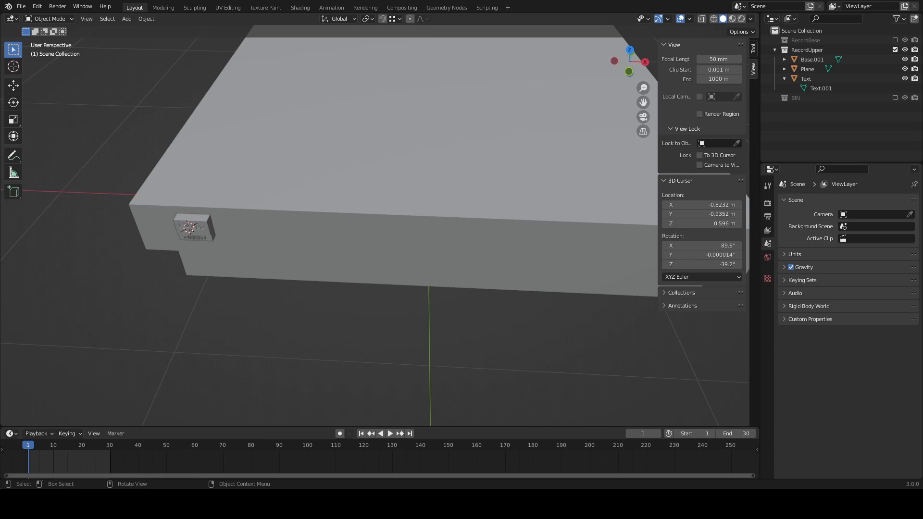
{"action": "scroll", "coordinate": [374, 231], "scroll_direction": "down", "scroll_amount": 4}
{"action": "scroll", "coordinate": [403, 238], "scroll_direction": "up", "scroll_amount": 3}
{"action": "middle_click_drag", "start_coordinate": [399, 286], "coordinate": [397, 246]}
{"action": "scroll", "coordinate": [344, 230], "scroll_direction": "up", "scroll_amount": 1}
{"action": "middle_click_drag", "start_coordinate": [397, 246], "coordinate": [370, 234], "text": "shift"}
{"action": "scroll", "coordinate": [370, 233], "scroll_direction": "down", "scroll_amount": 1}
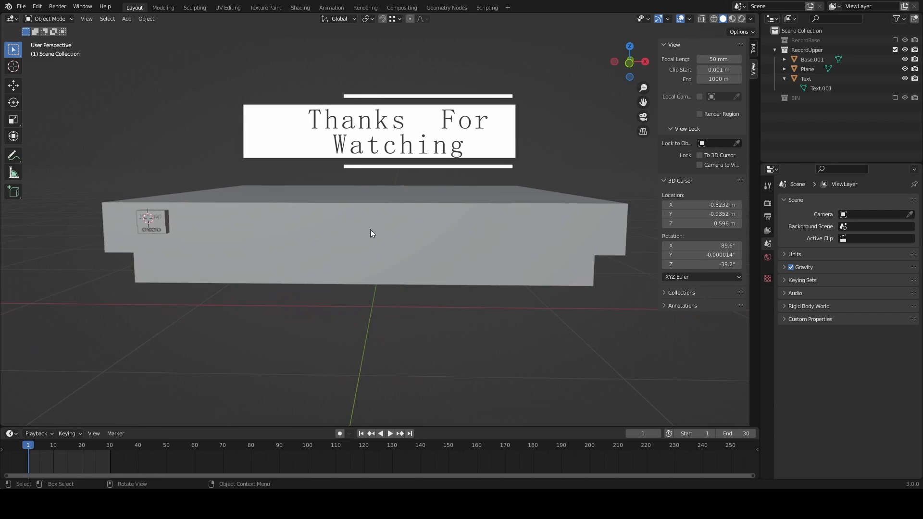